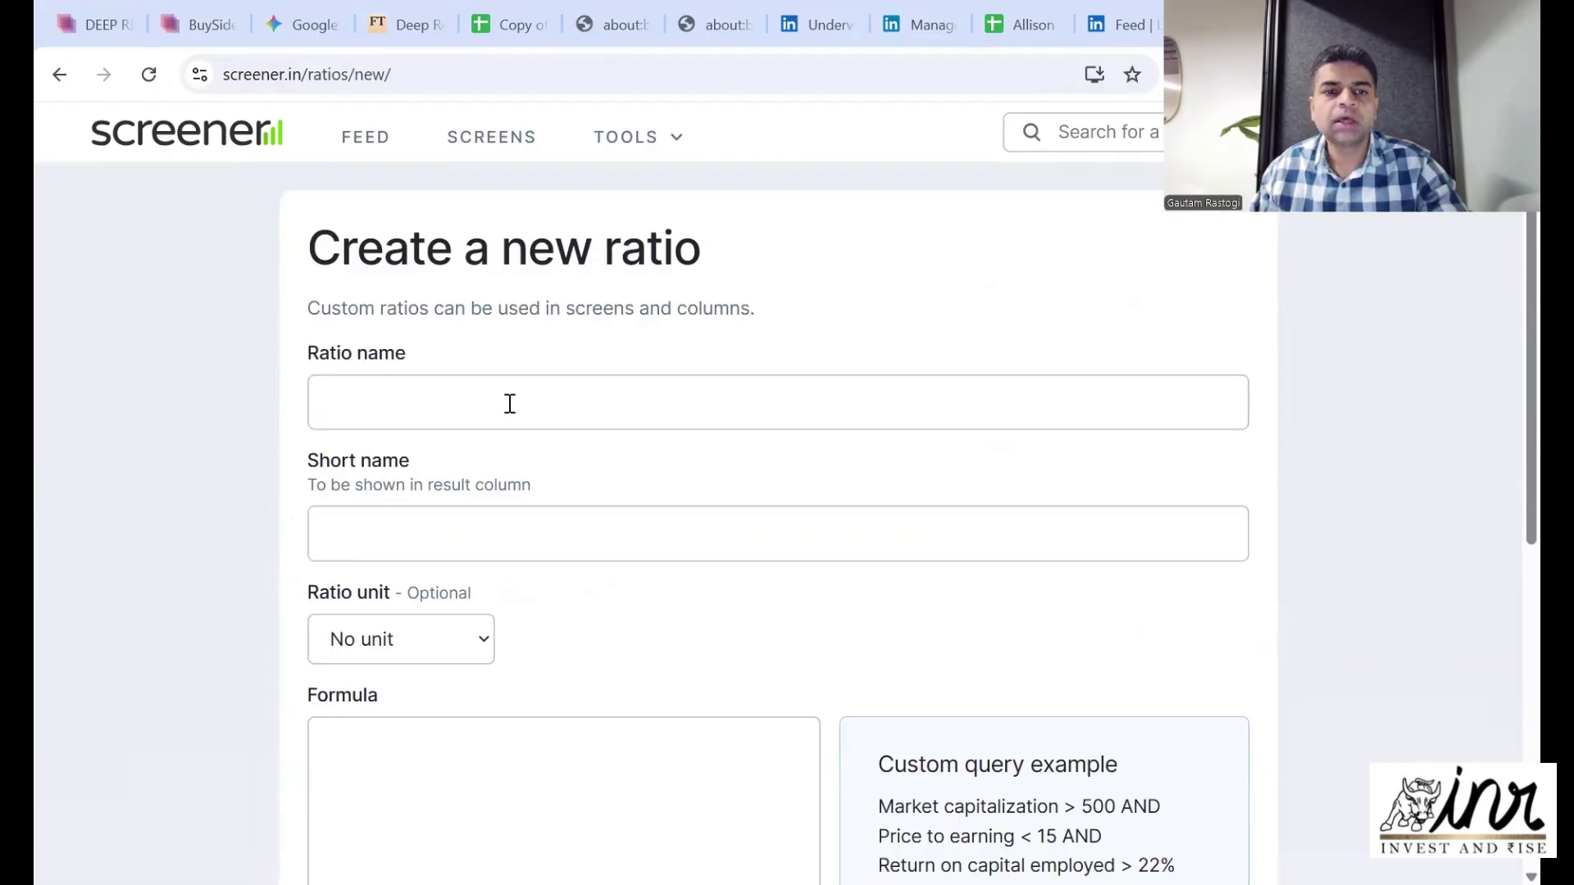
- Set the new ratio's name to Capital Efficiency
left_click(510, 405)
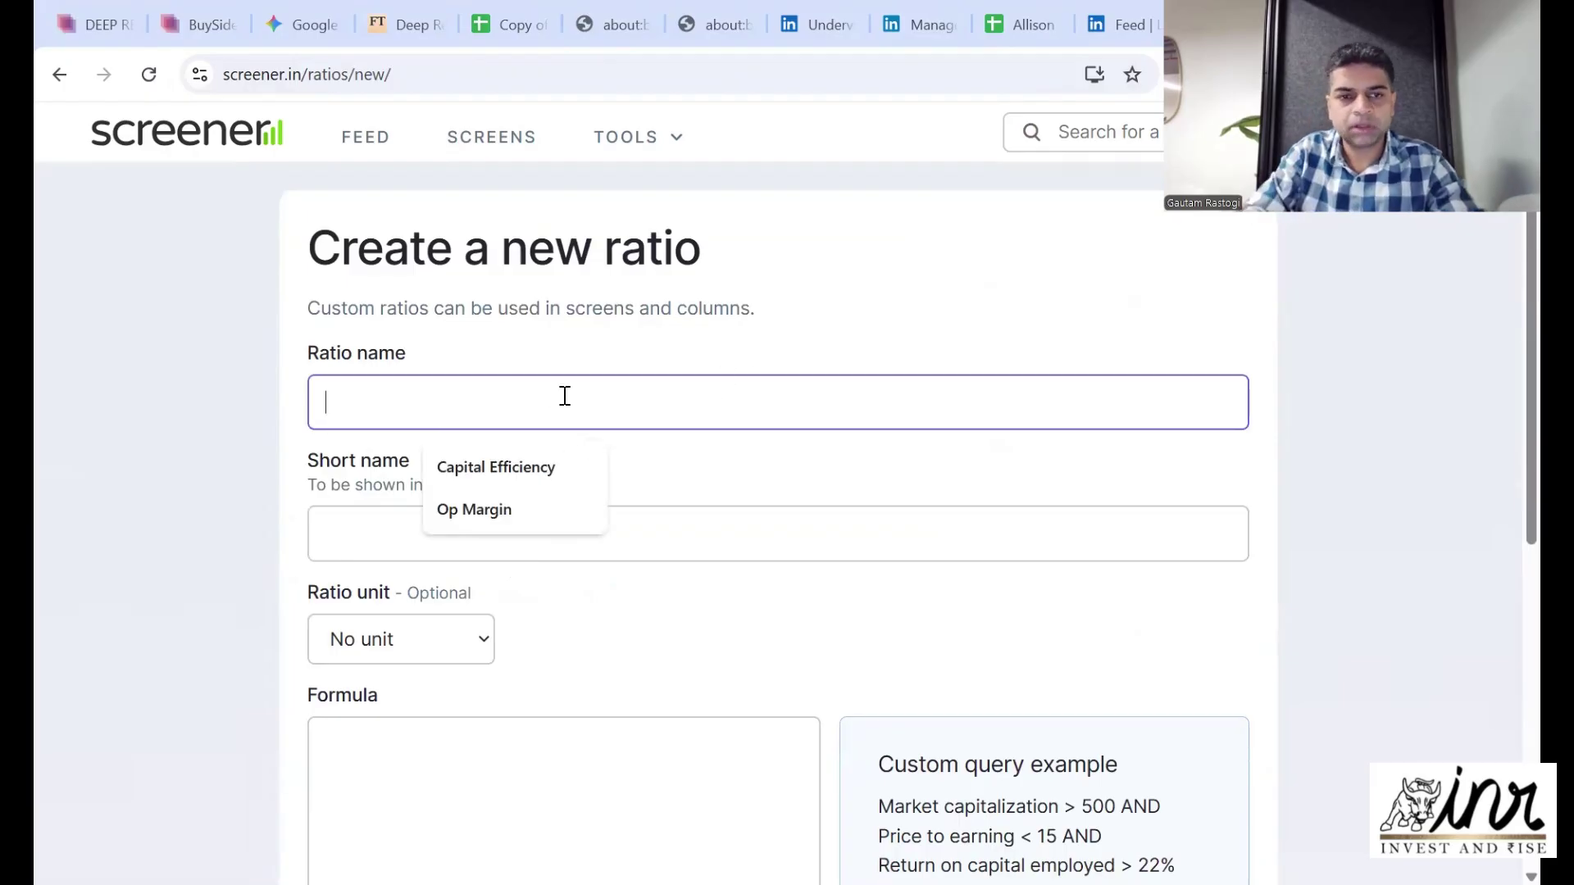
type("Capital R")
key("BackSpace")
type("E")
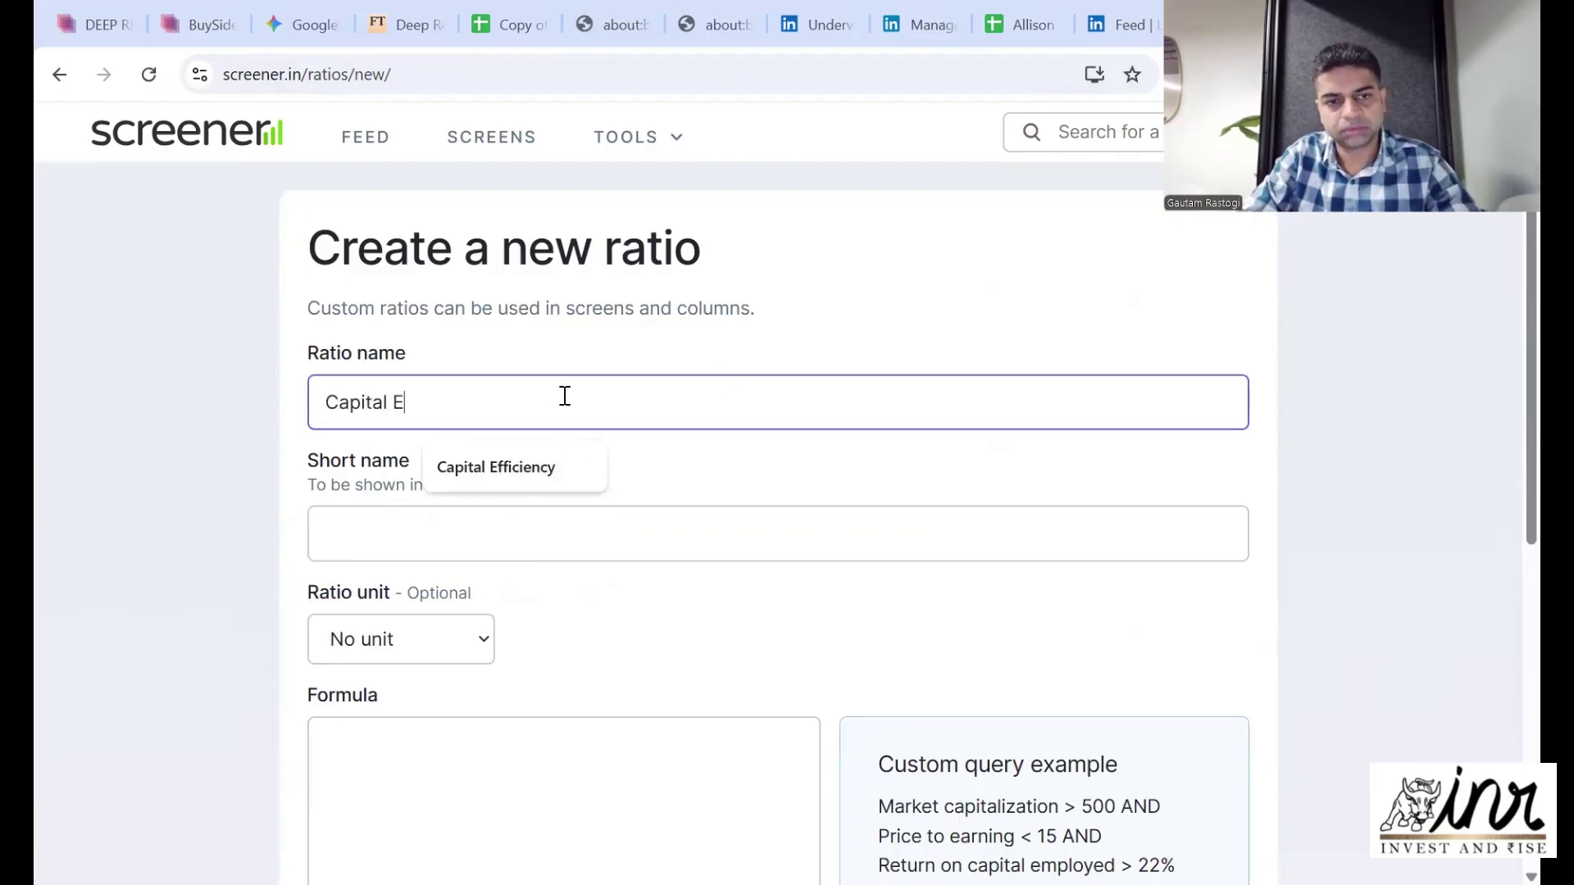
type("ffici")
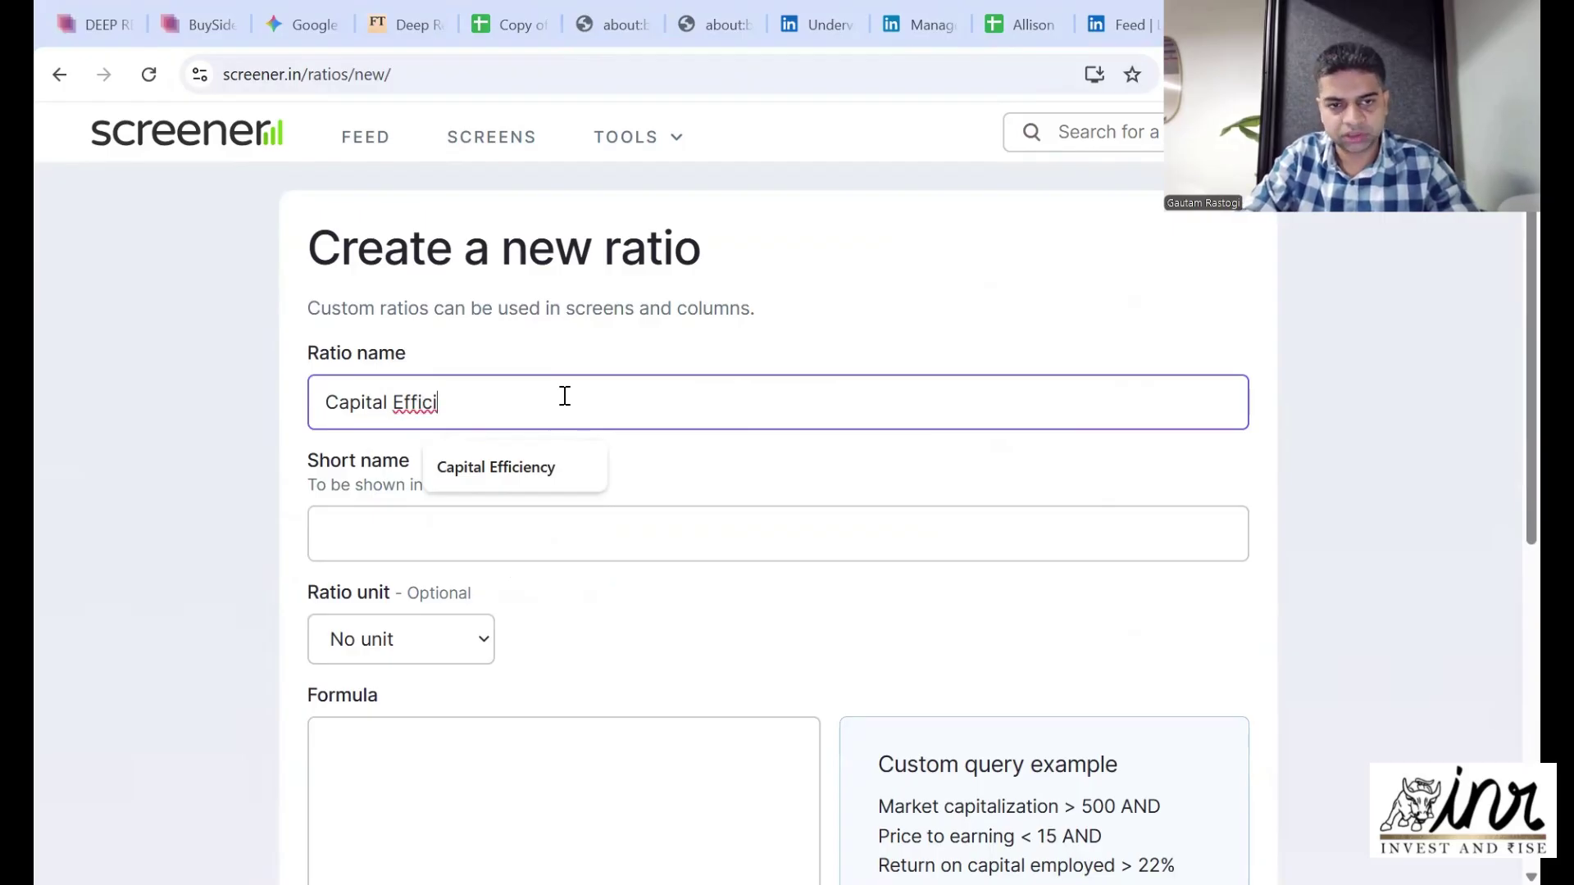
type("n")
key("BackSpace")
type("ency")
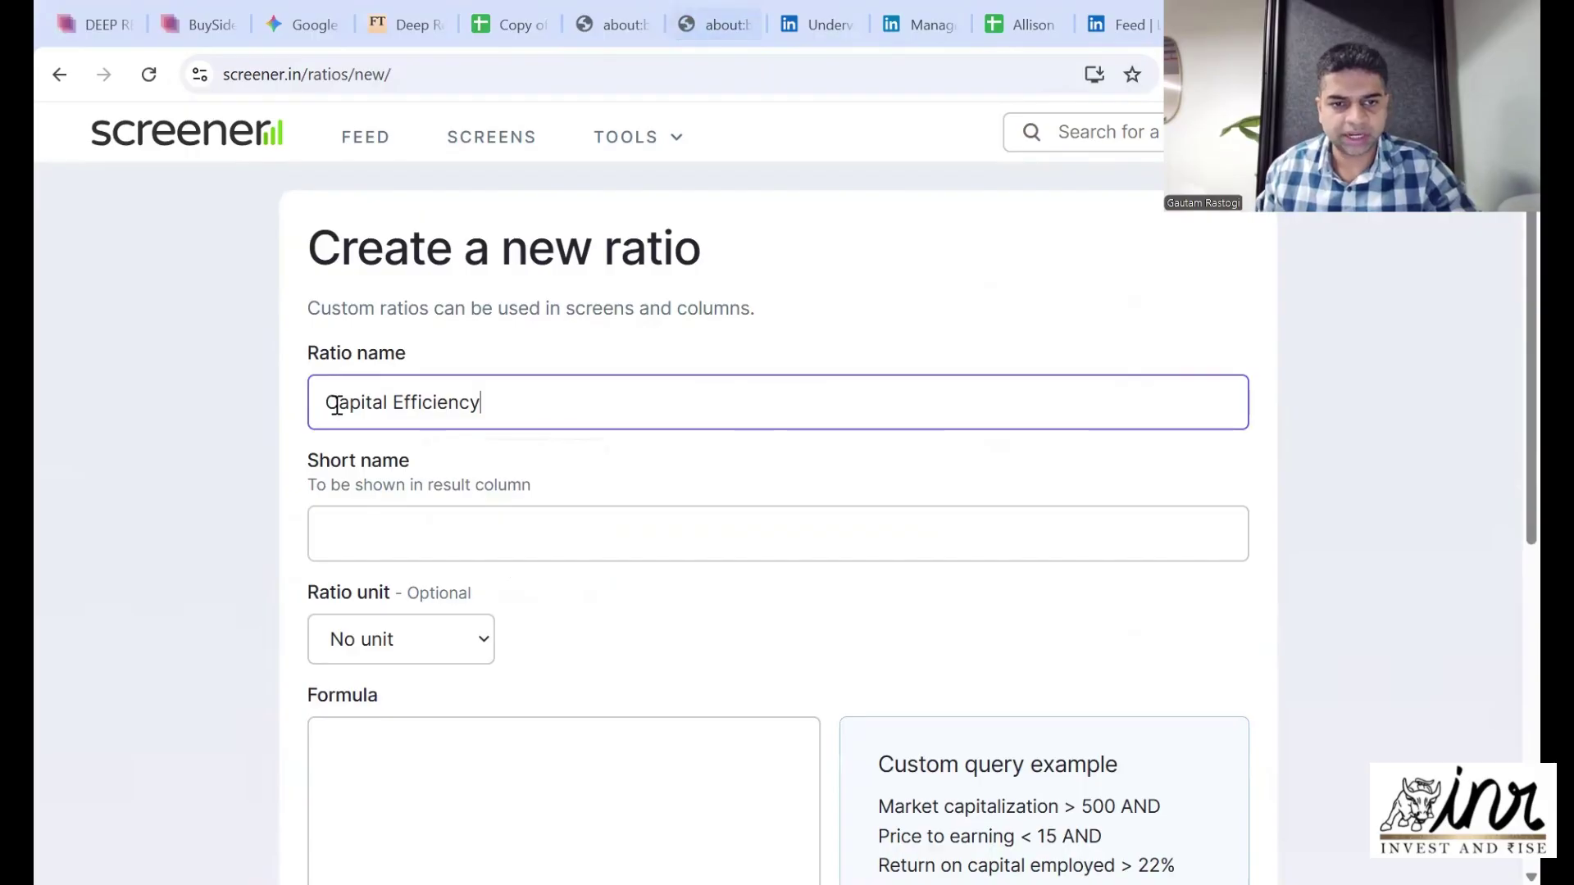
- Set the ratio's short name to Cap Eff
left_click(480, 531)
type("Cap ")
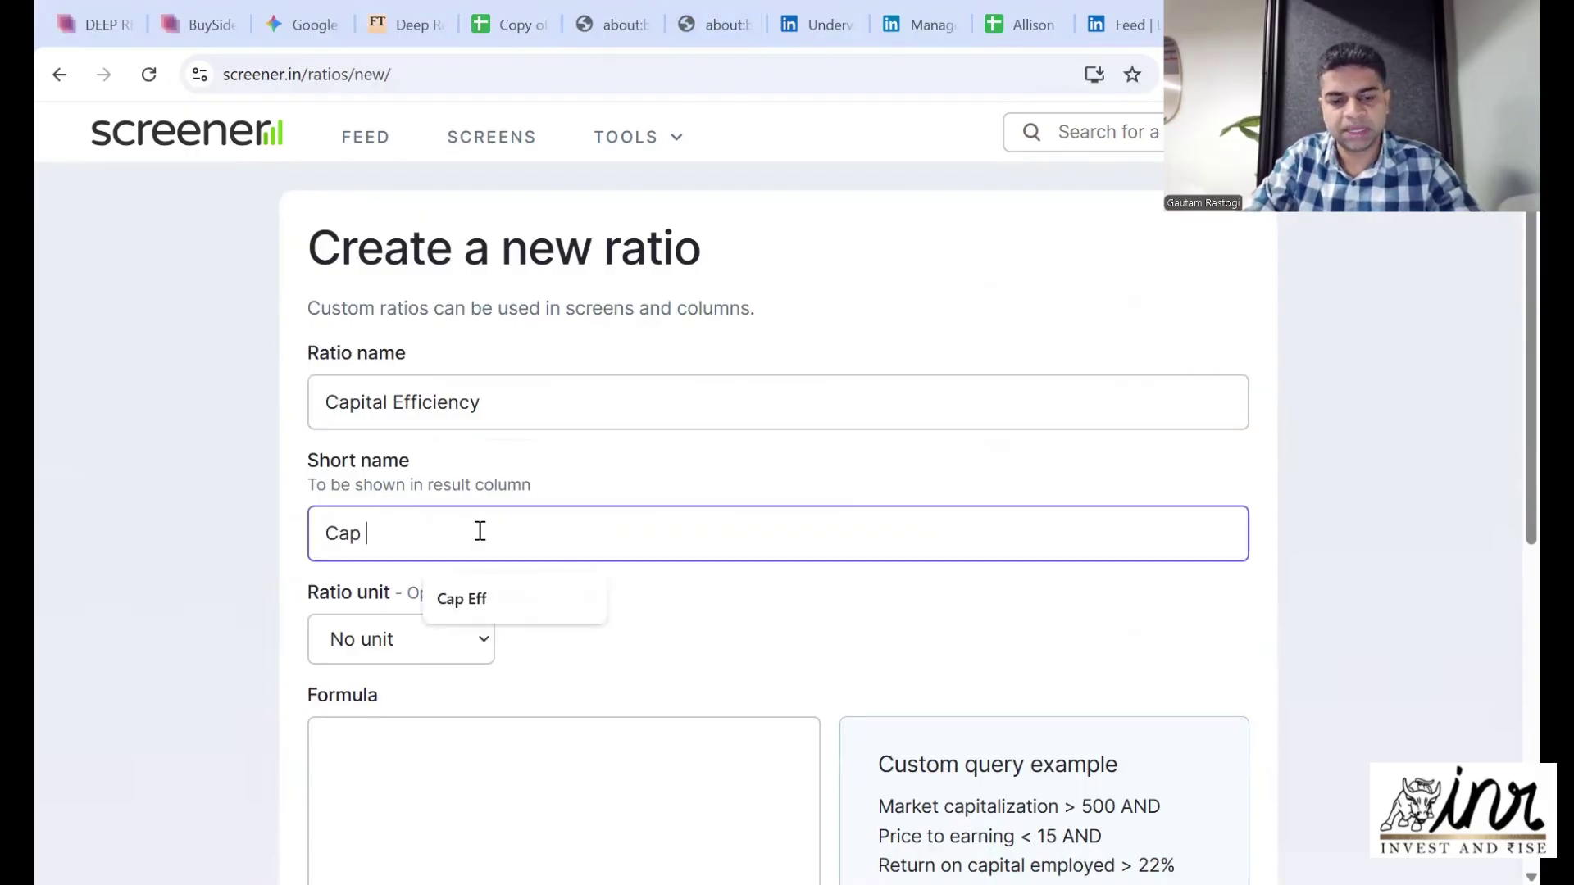
type("Eff")
left_click(541, 648)
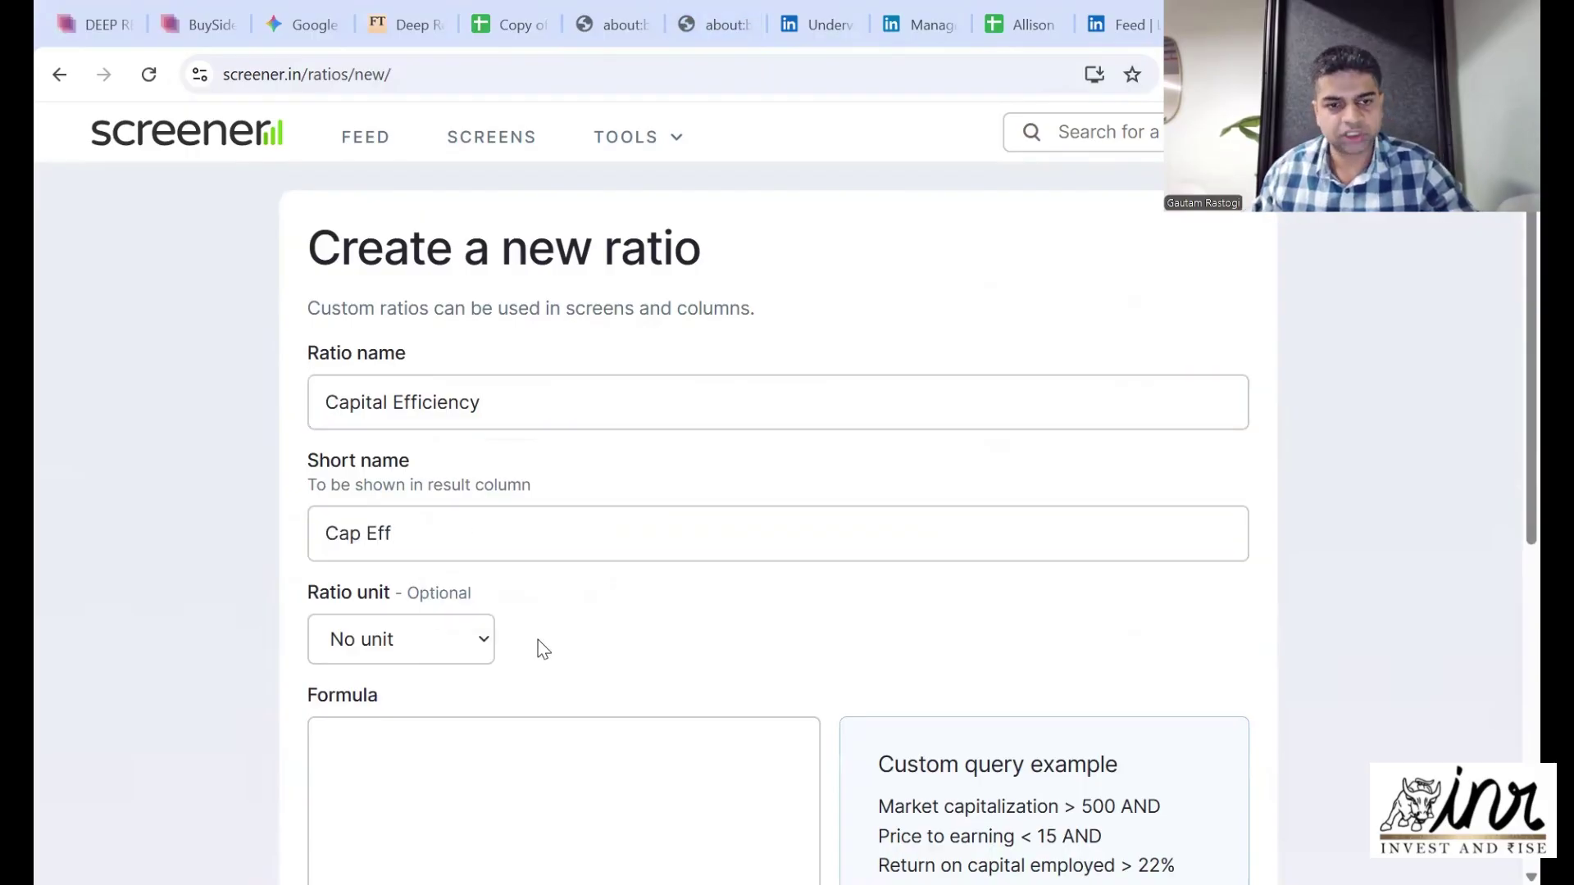
- Begin the ratio formula with Sales / (Total Assets, using the suggested Total Assets variable
scroll(496, 667, "down", 1)
left_click(427, 643)
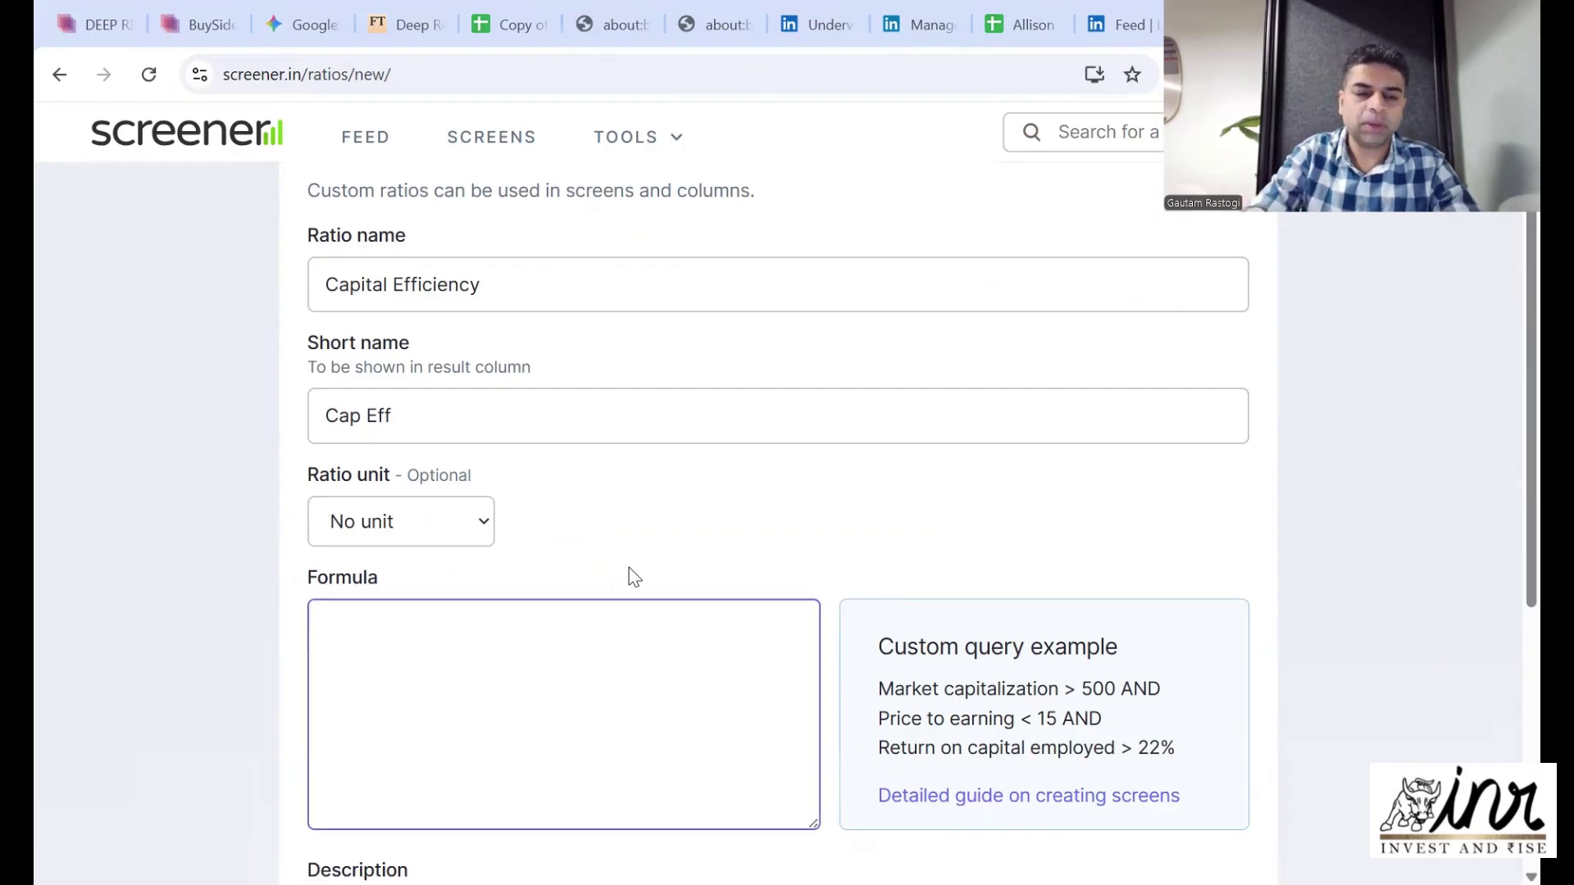
type("Sales ")
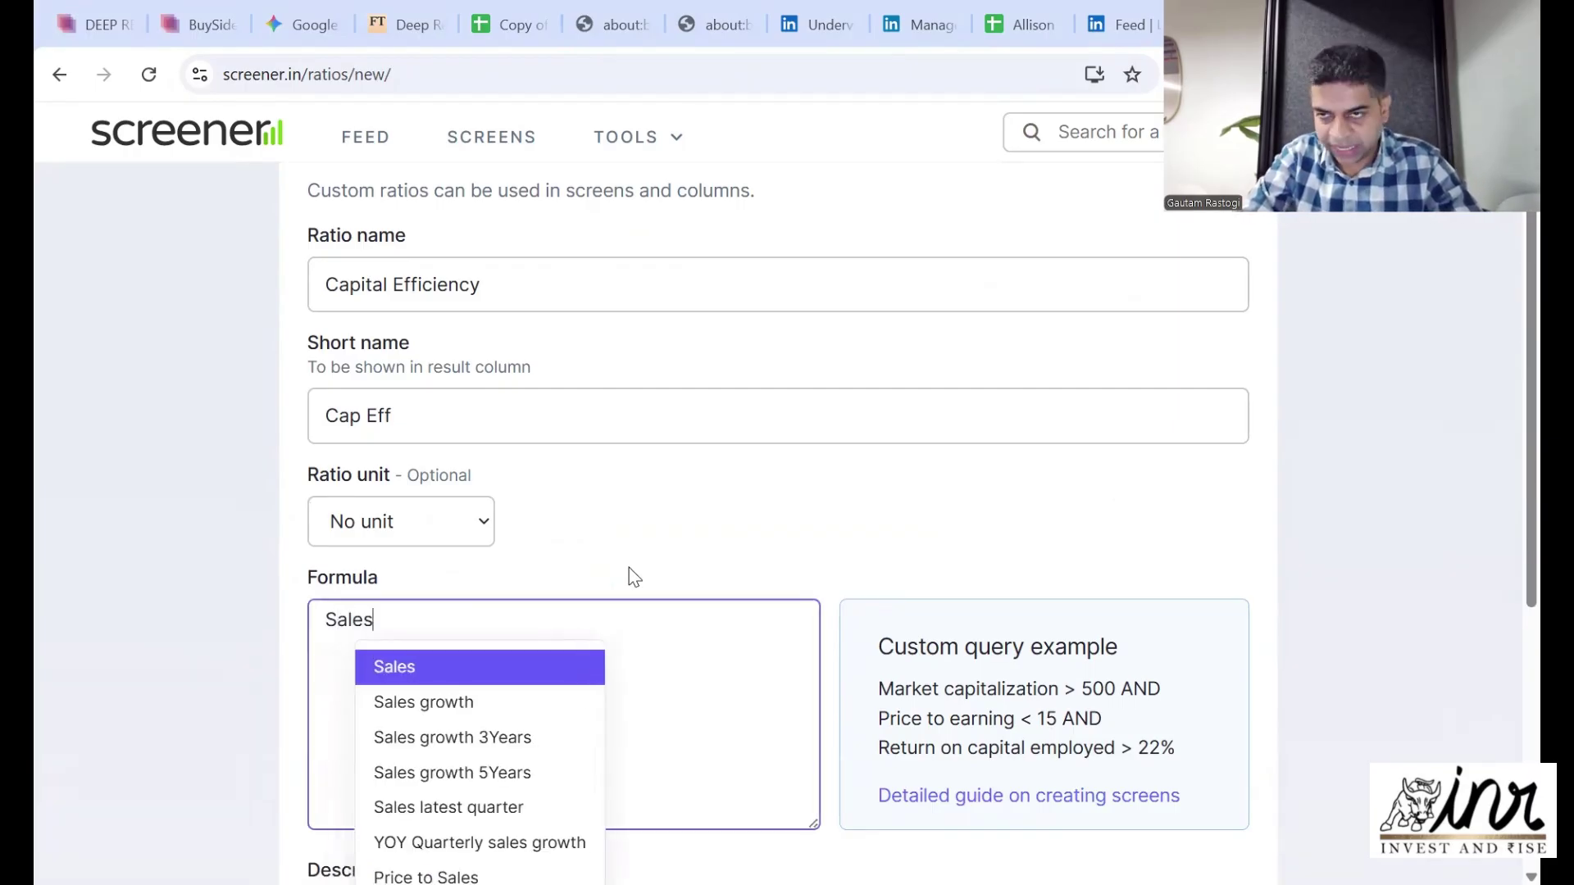
type("/ ")
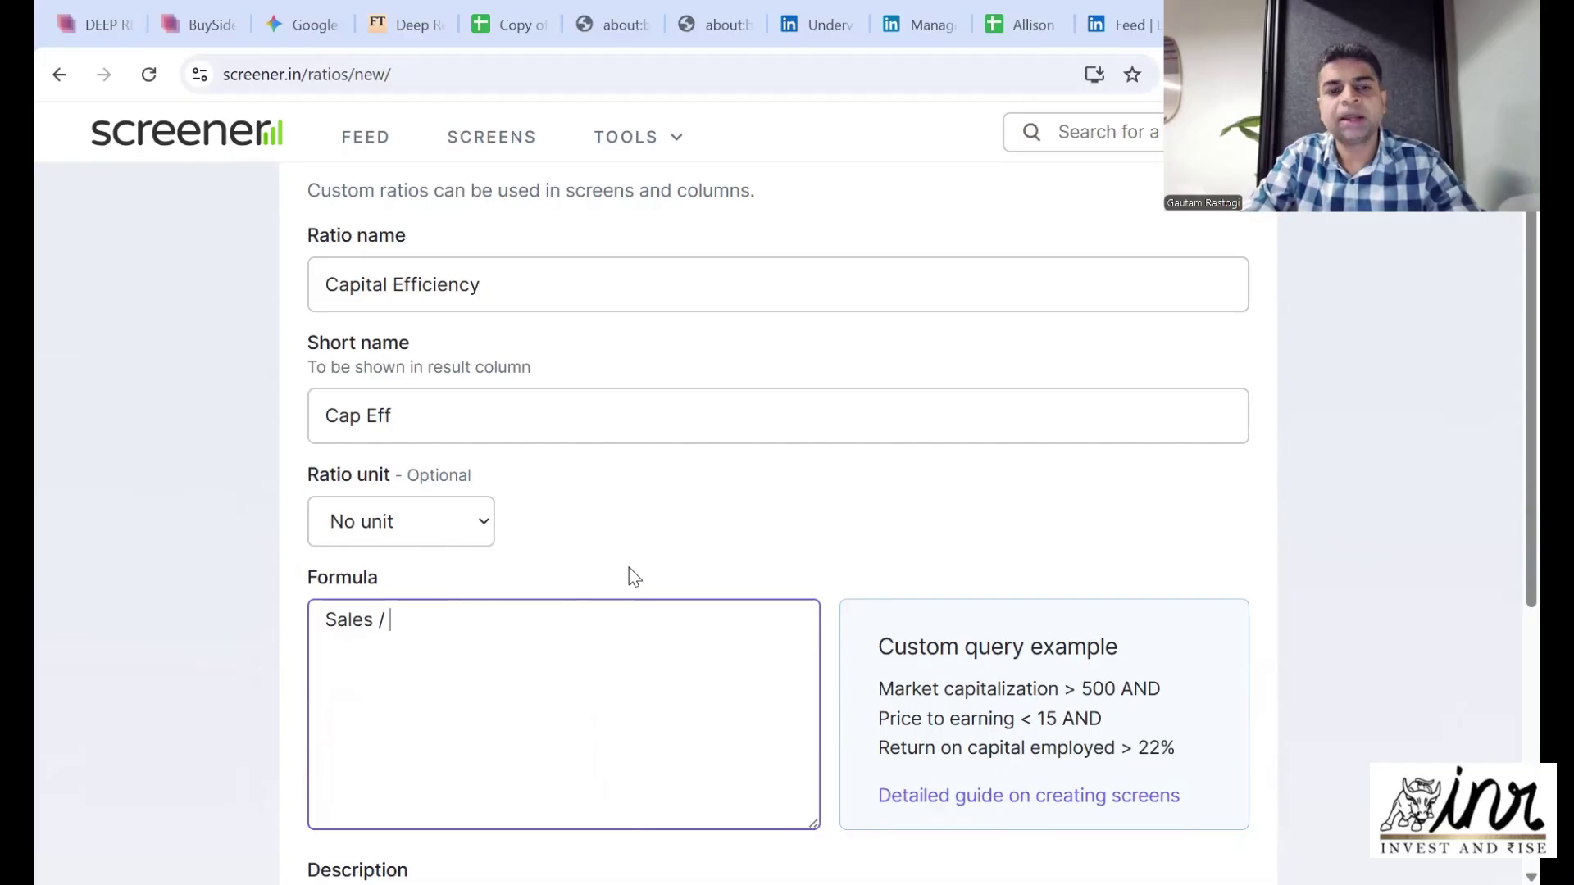
type("(T")
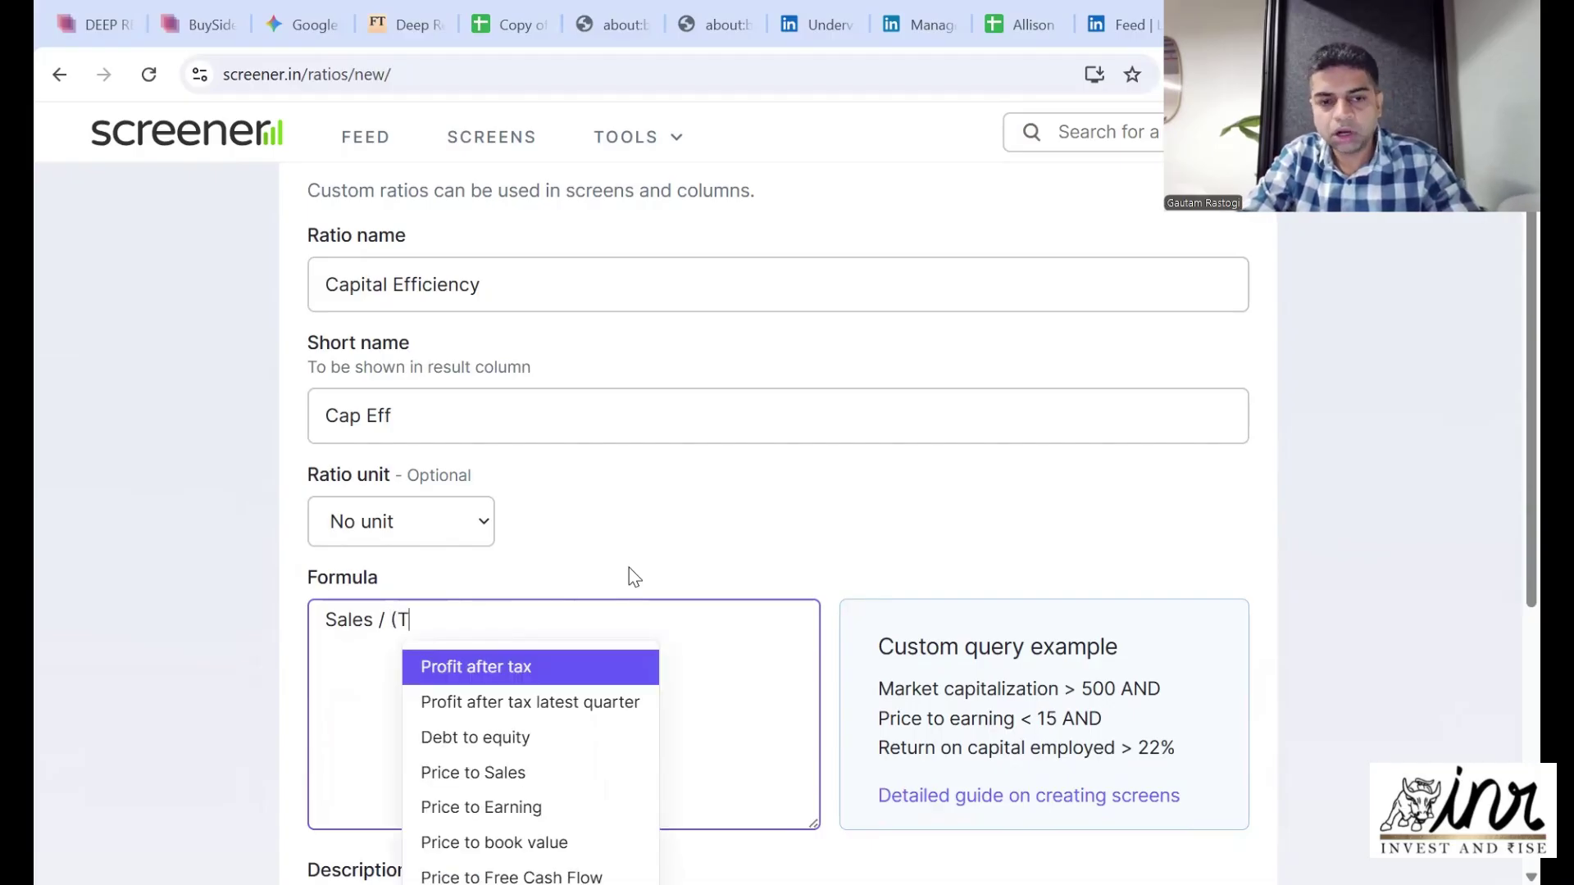
type("otal")
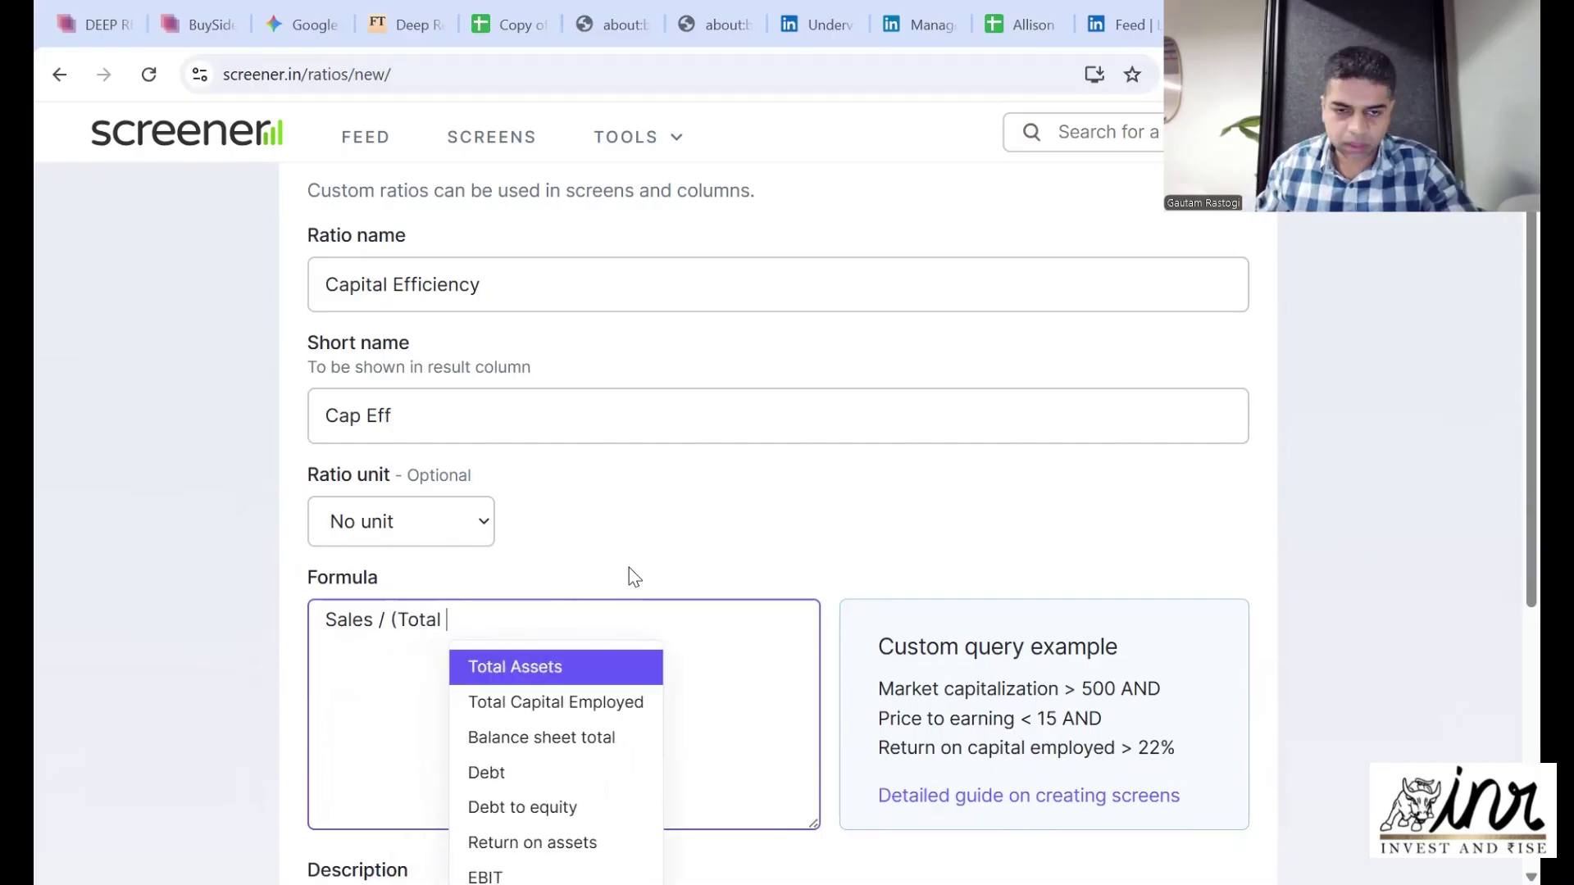
left_click(587, 670)
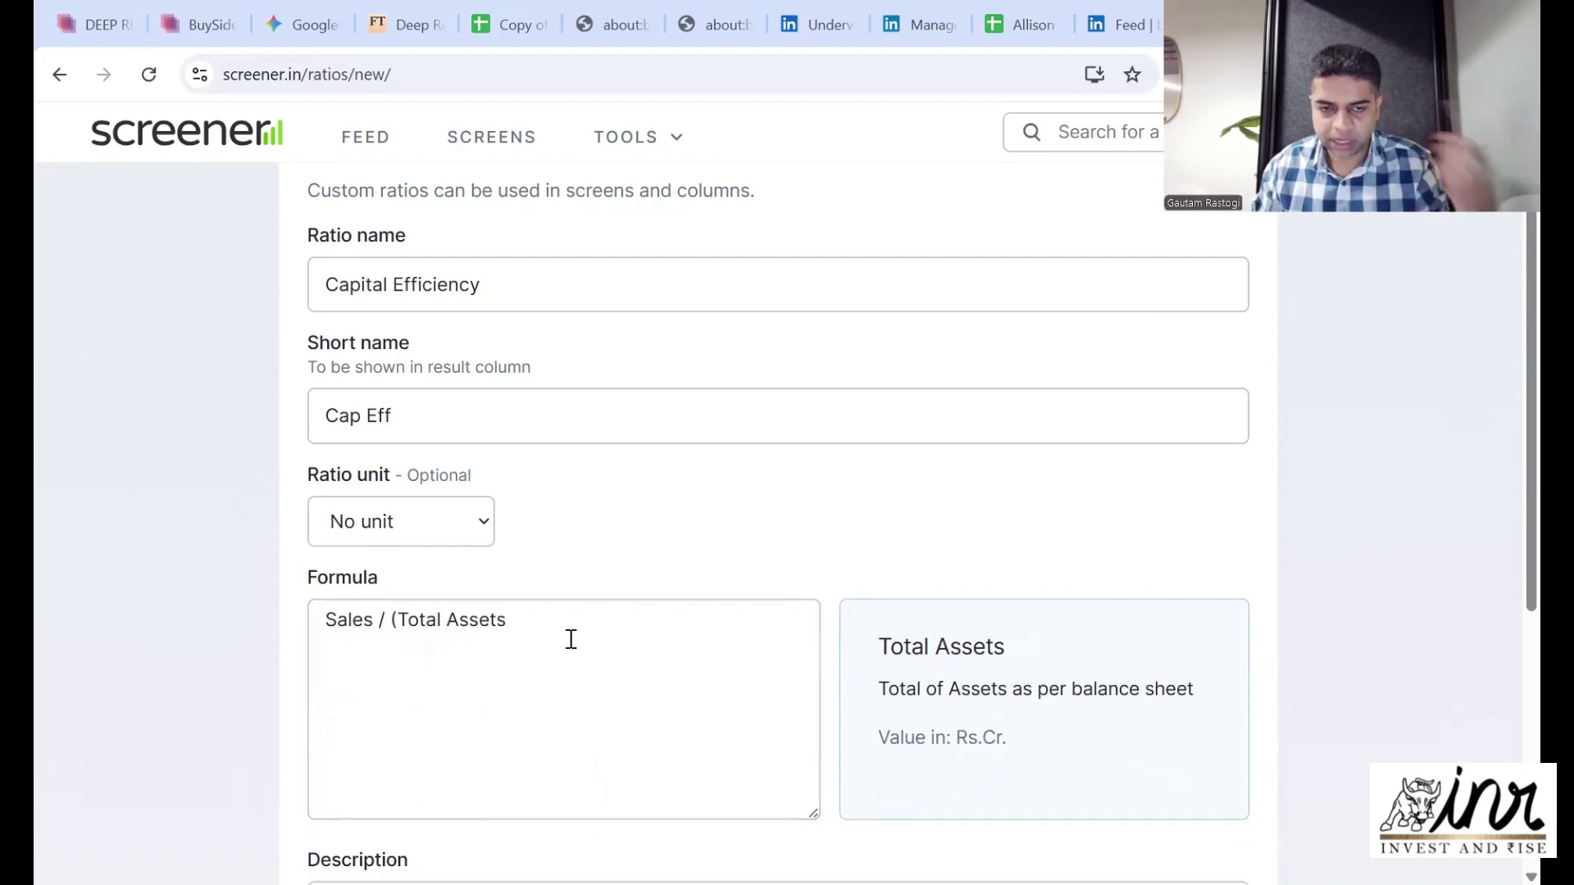
- Complete the formula's denominator by subtracting Current liabilities and Cash Equivalents, and close the parenthesis
left_click(574, 633)
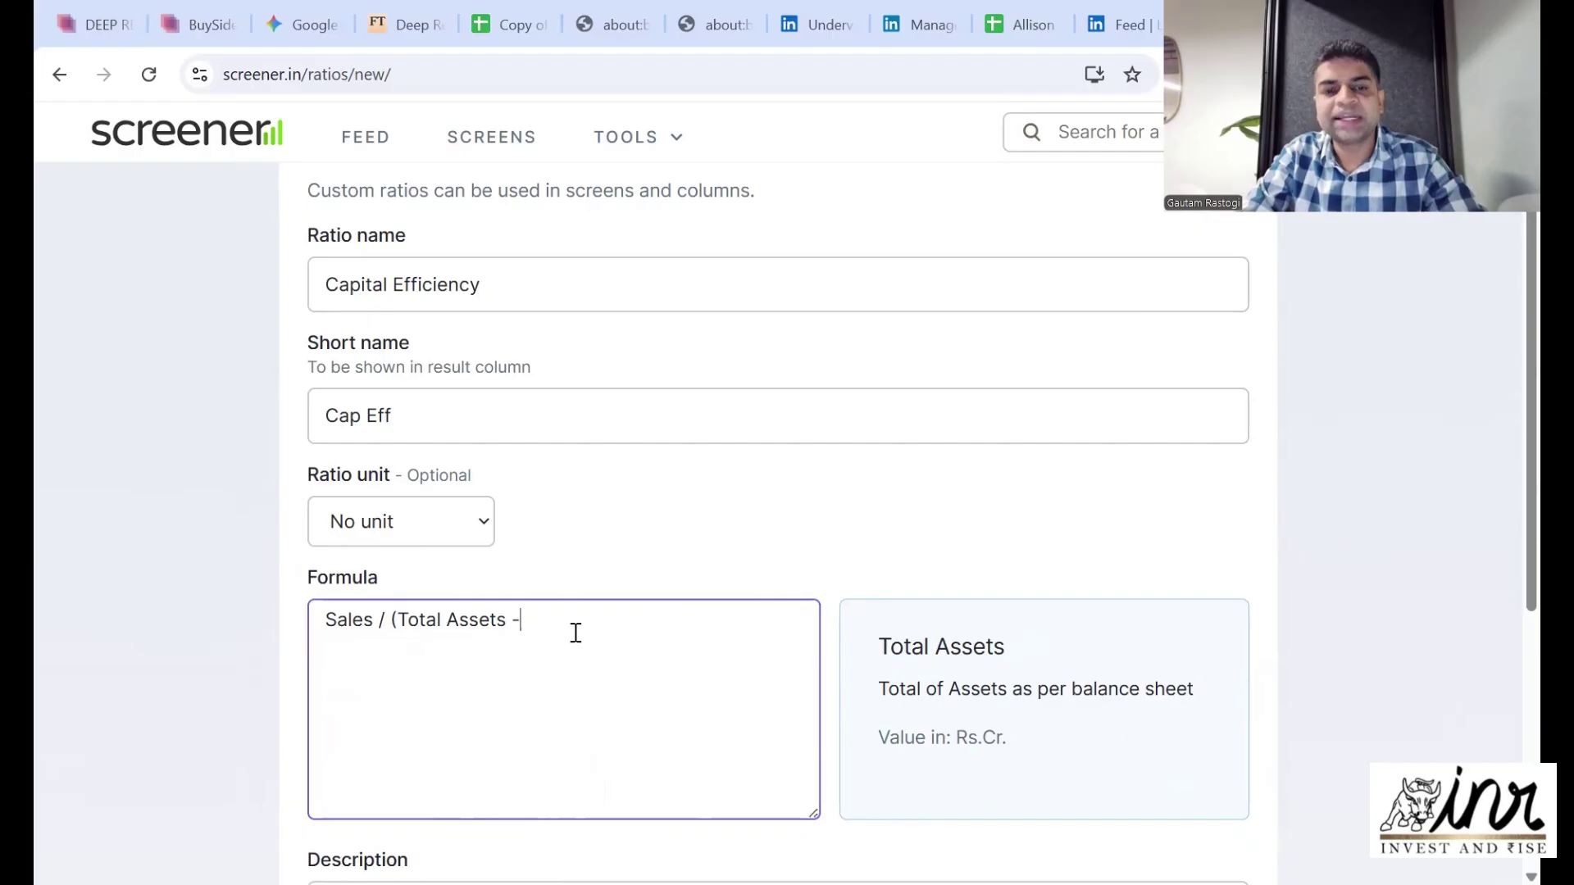
type("- C")
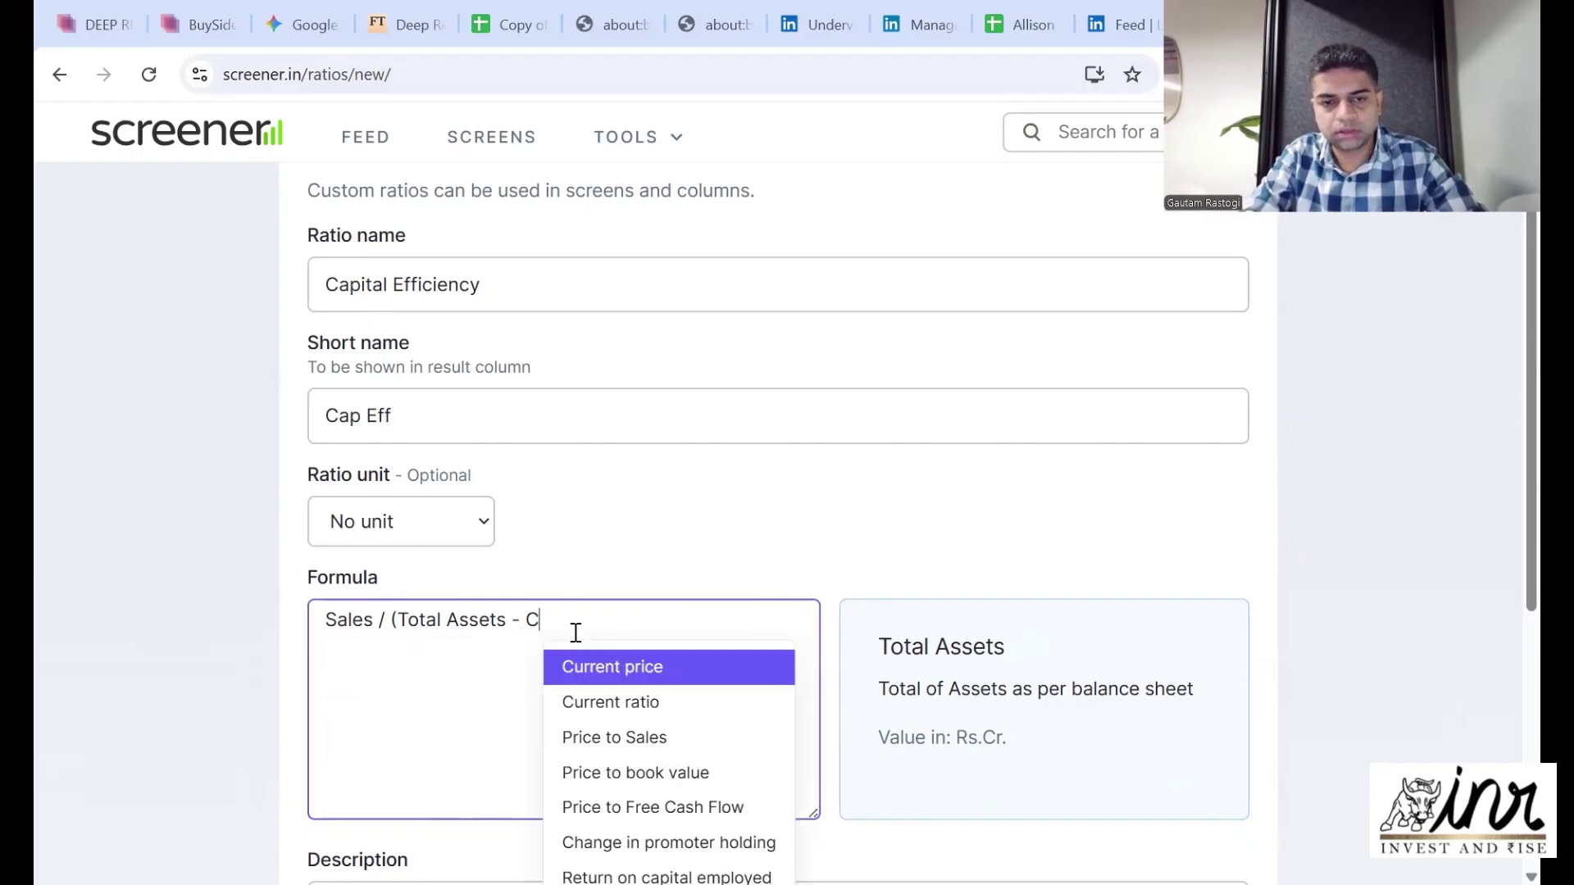
type("urre")
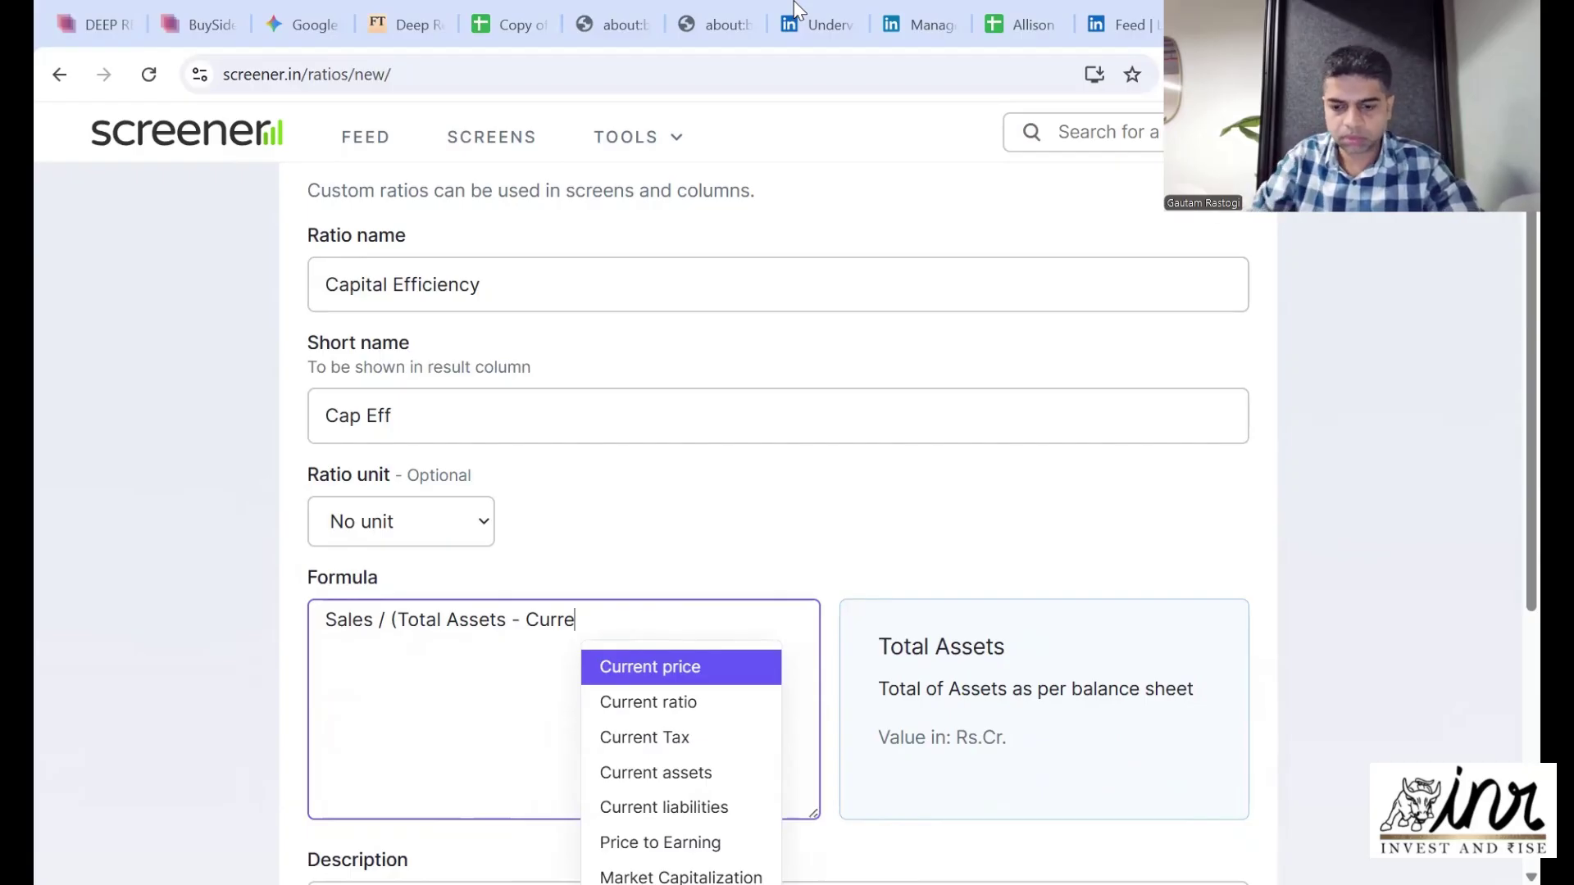
type("nt Liab")
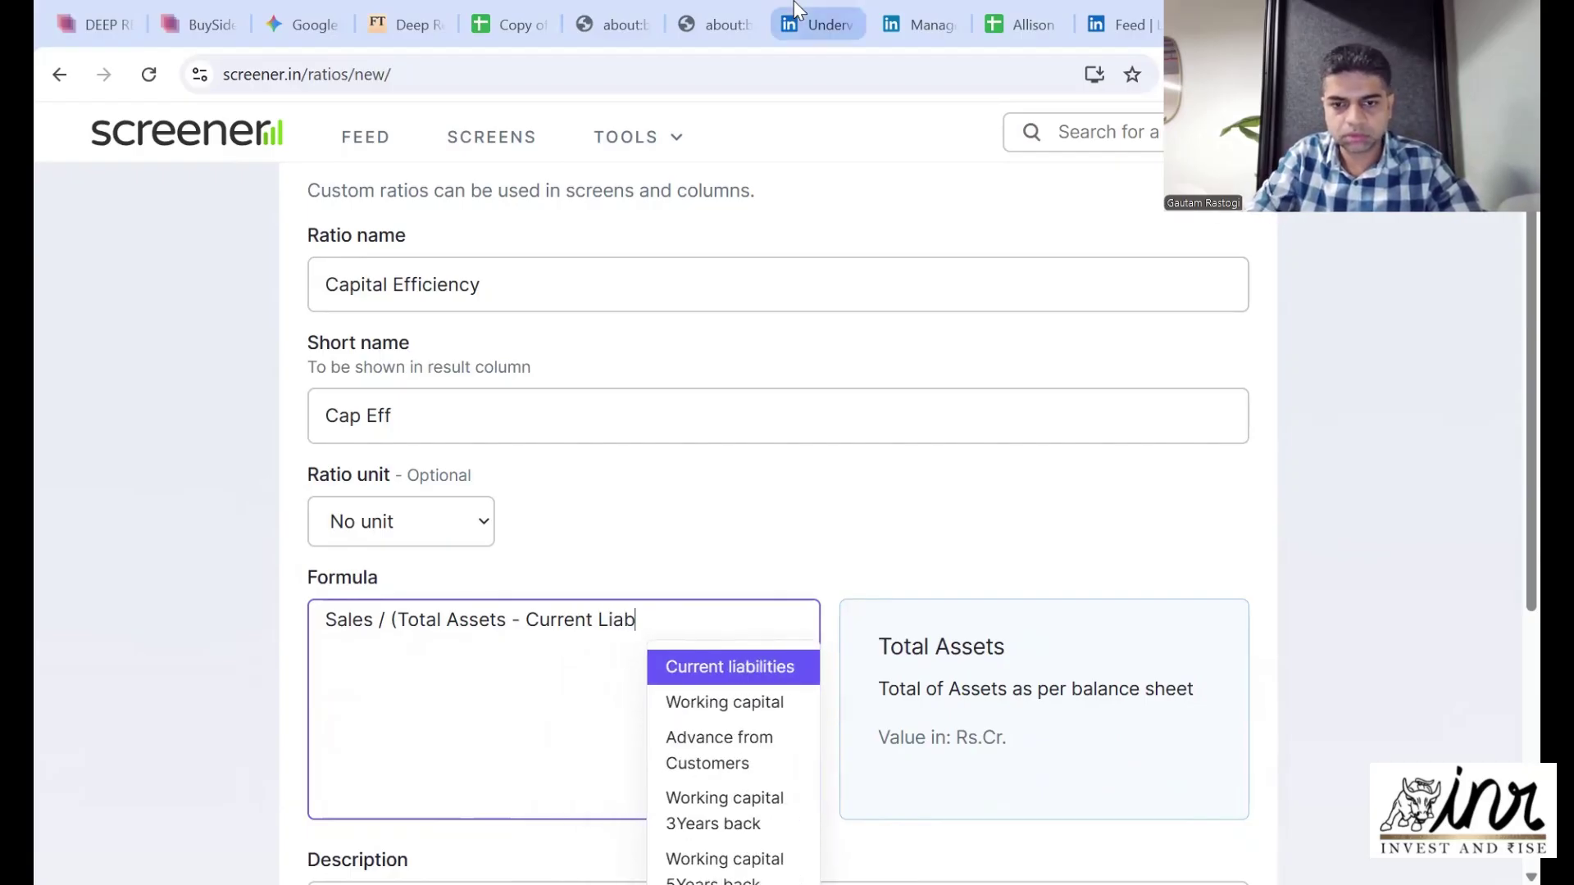
key("Return")
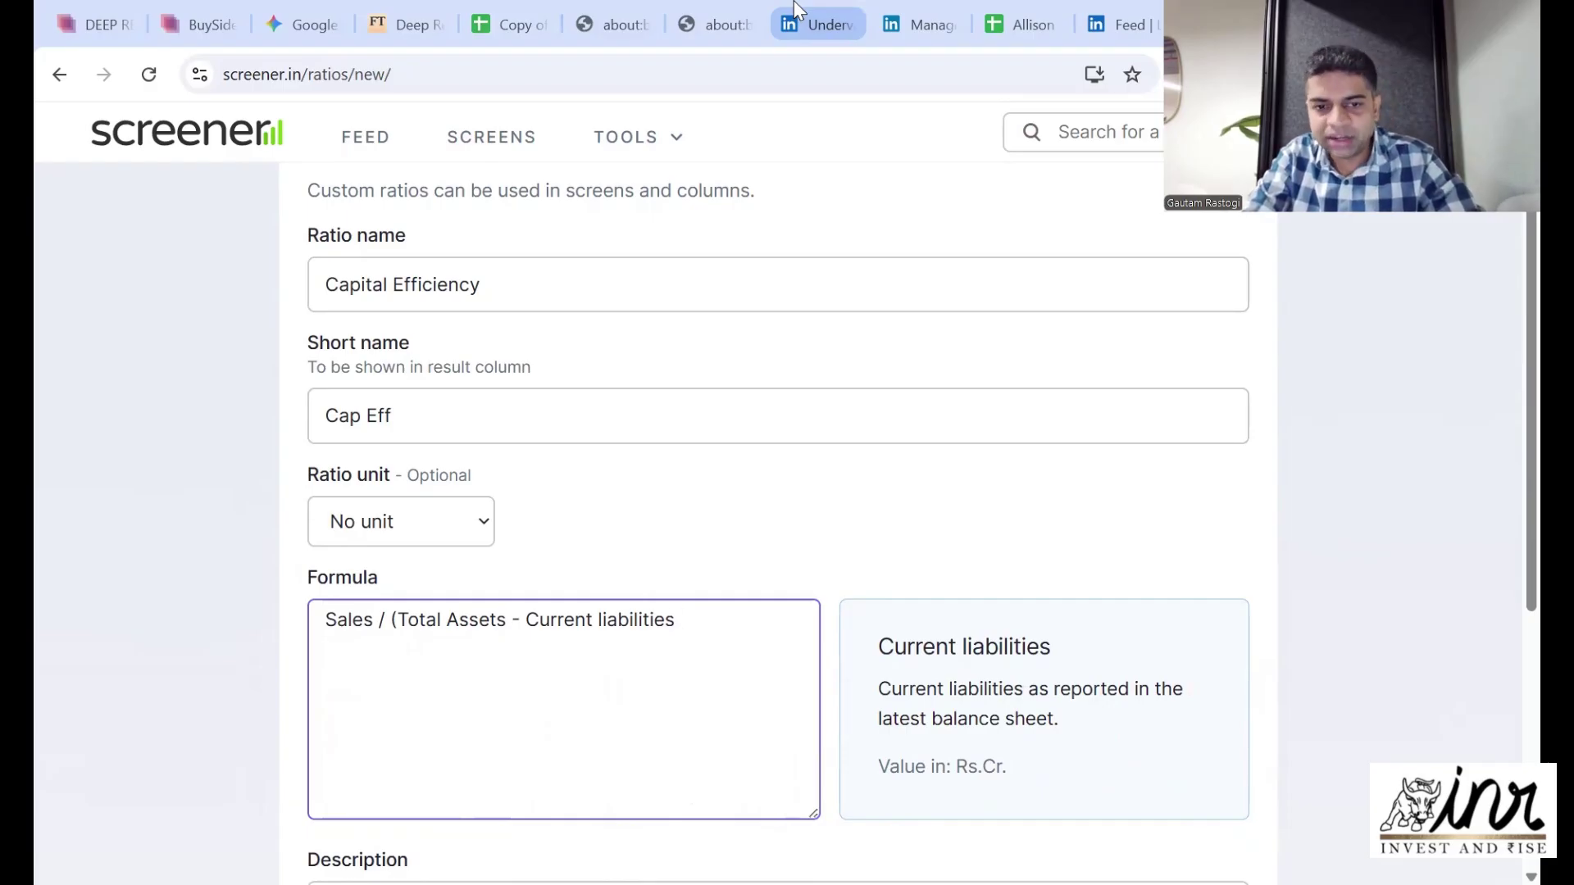
type("Cash")
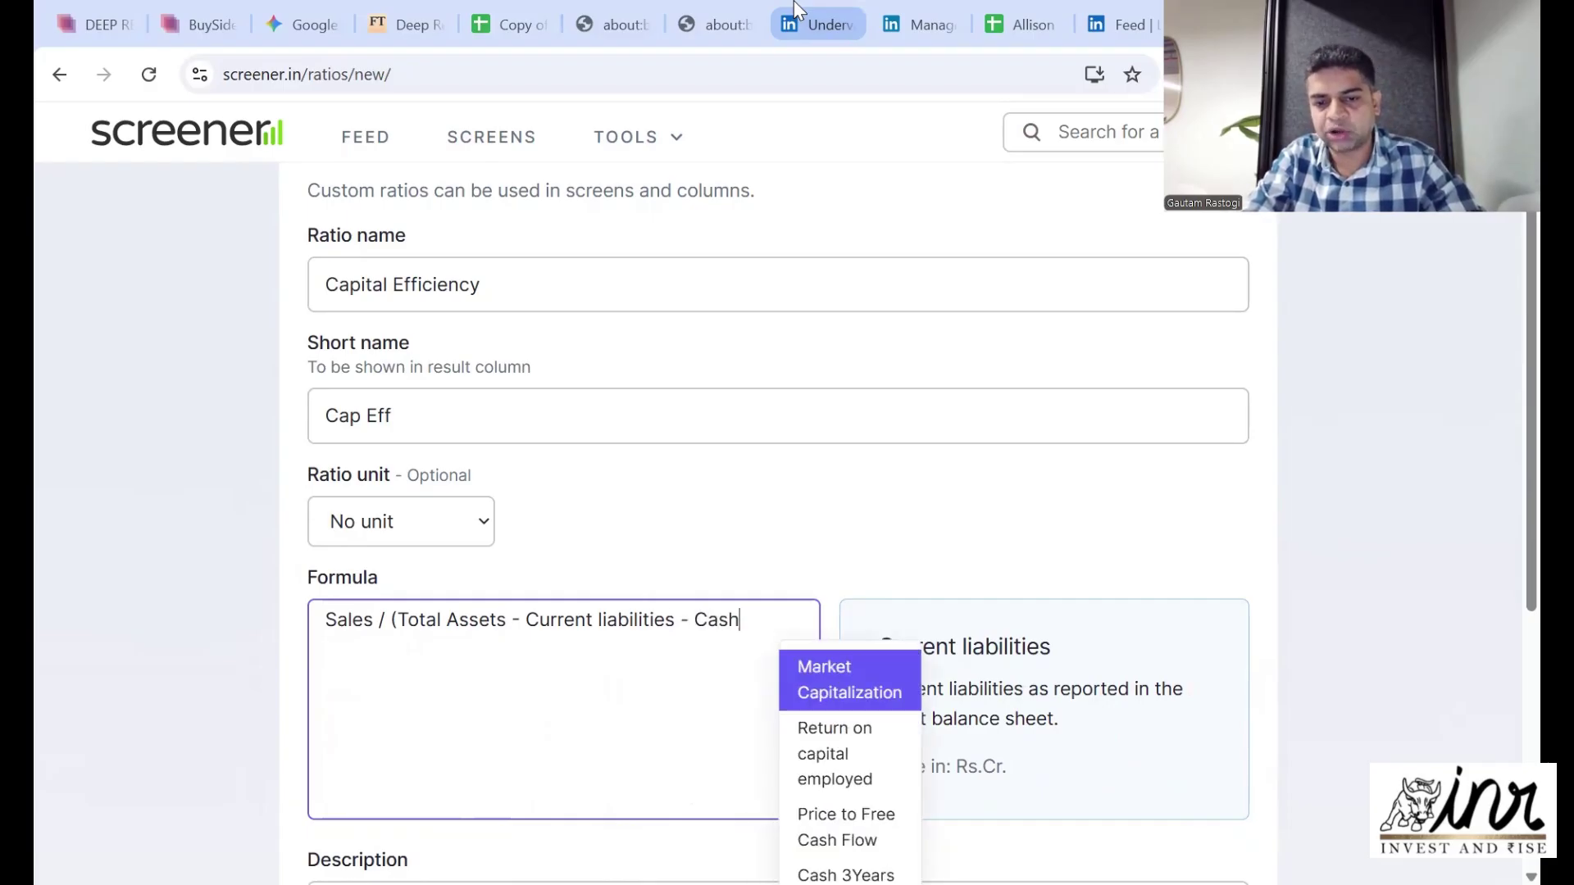
key("Return")
type(")")
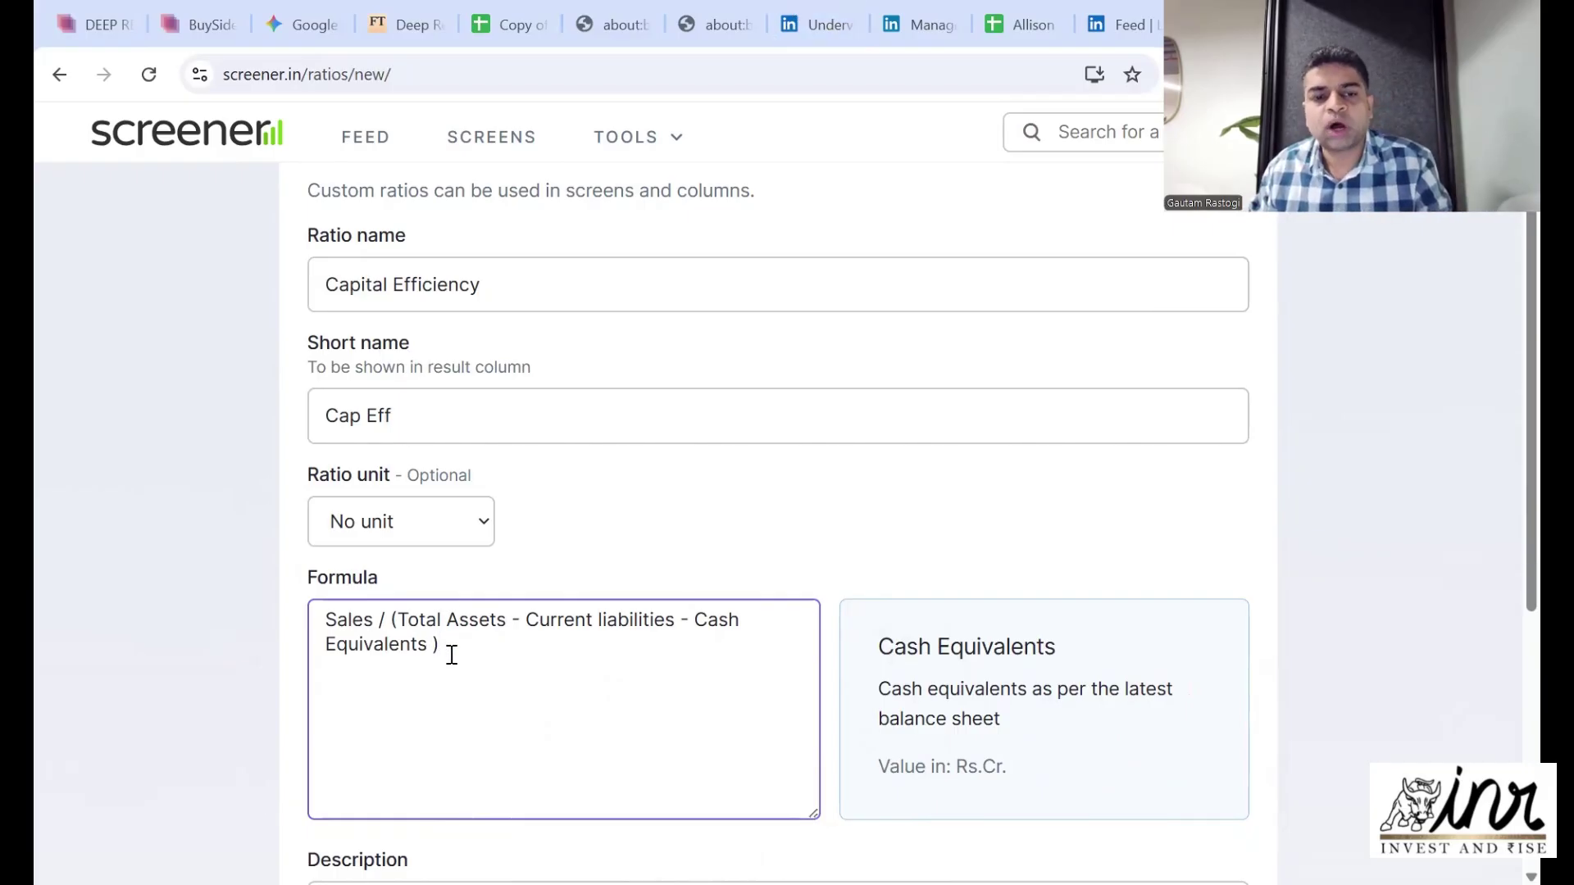
left_click_drag(440, 644, 291, 608)
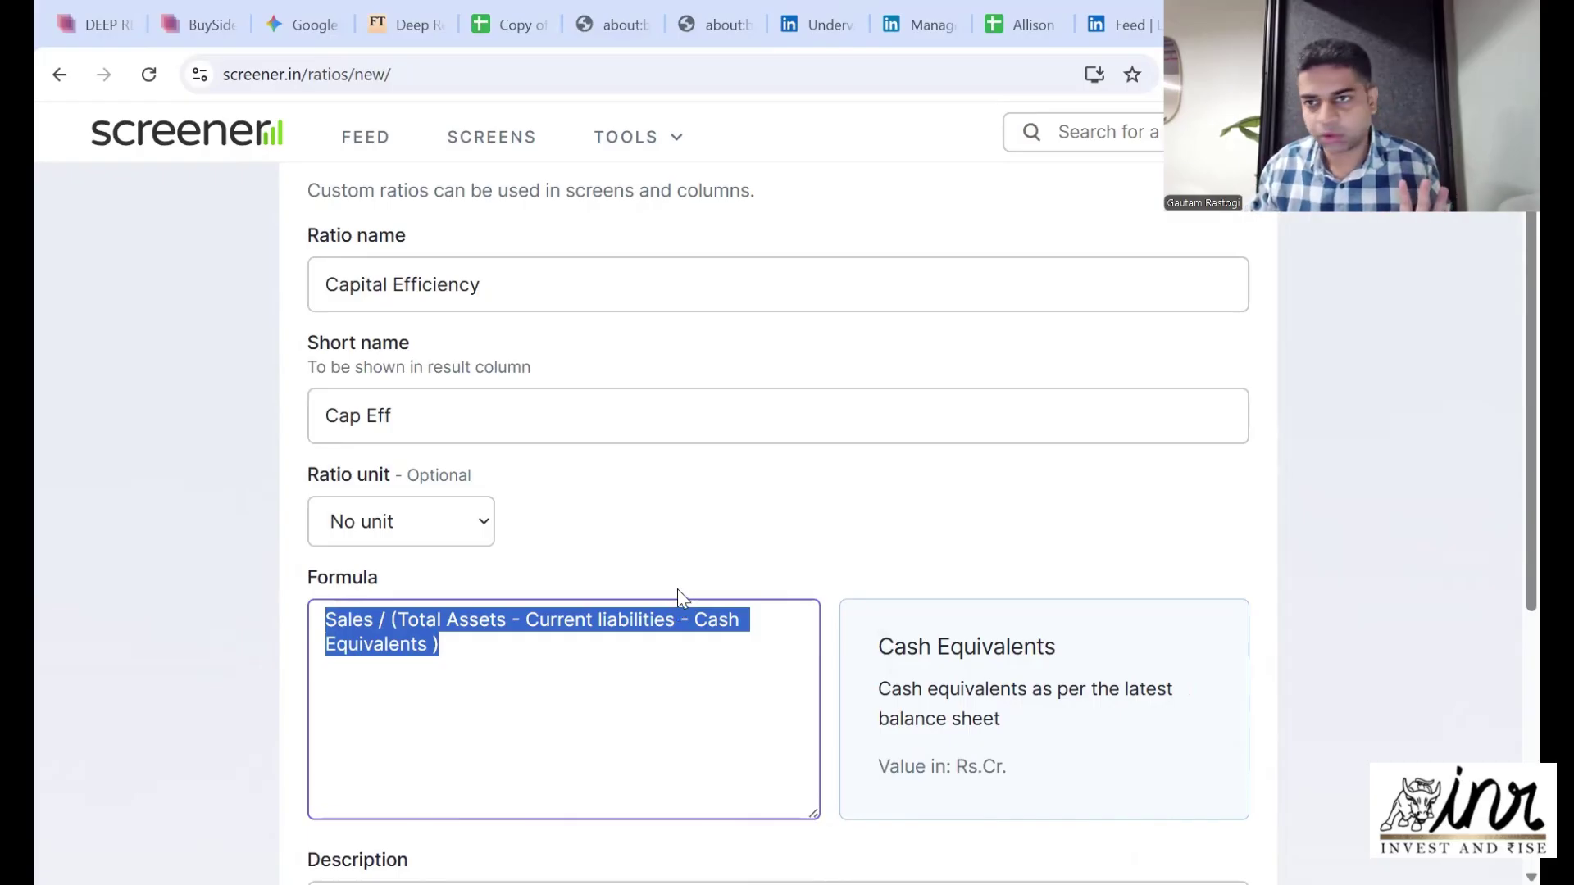
left_click(681, 628)
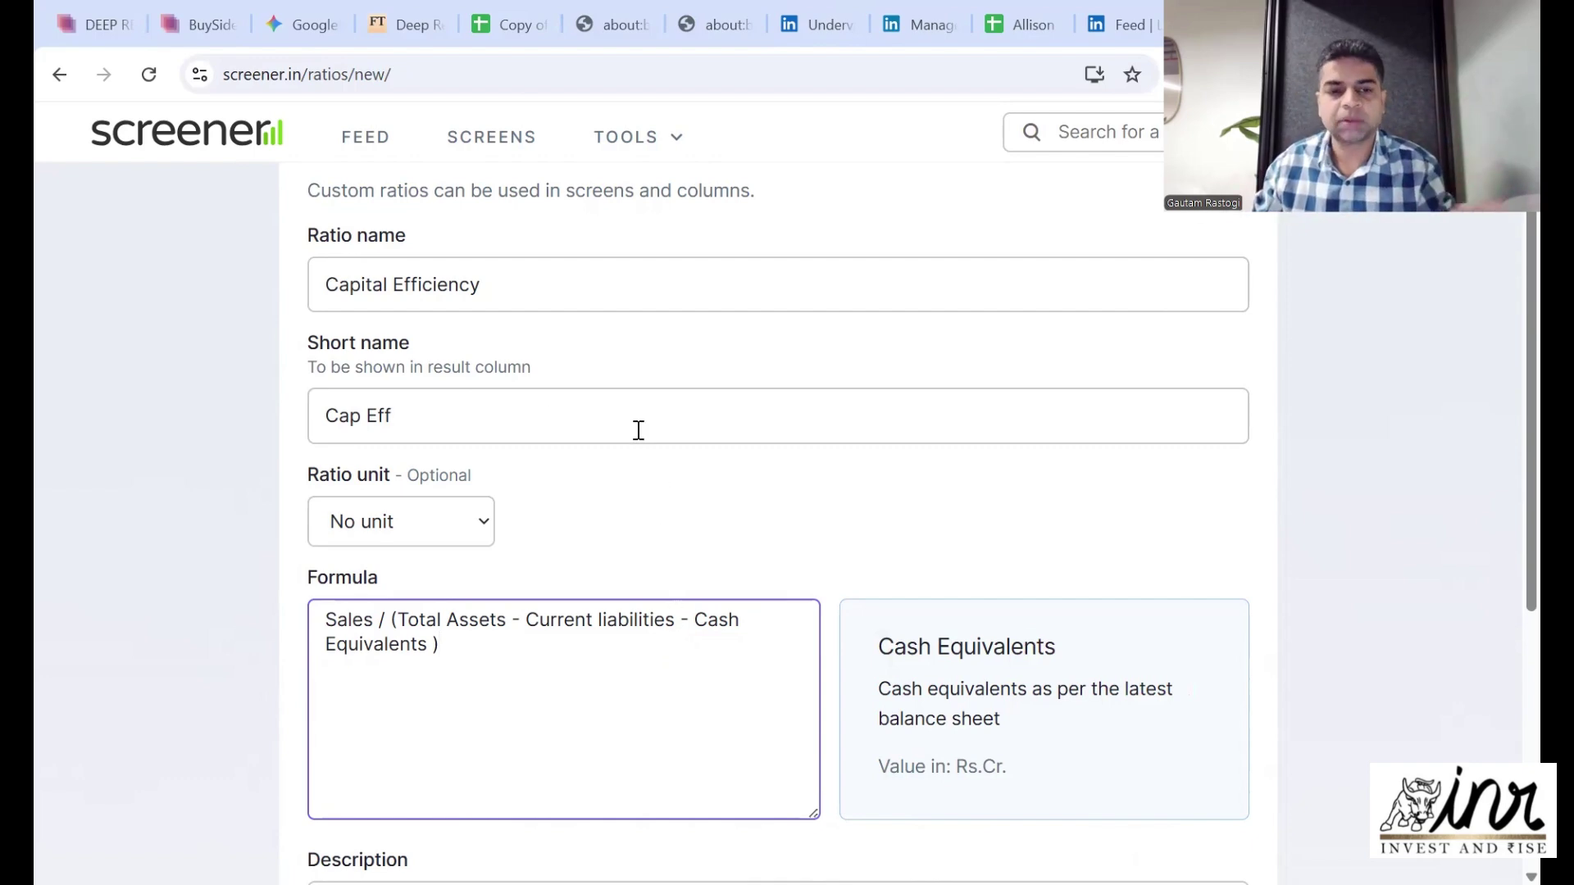
left_click_drag(447, 647, 264, 626)
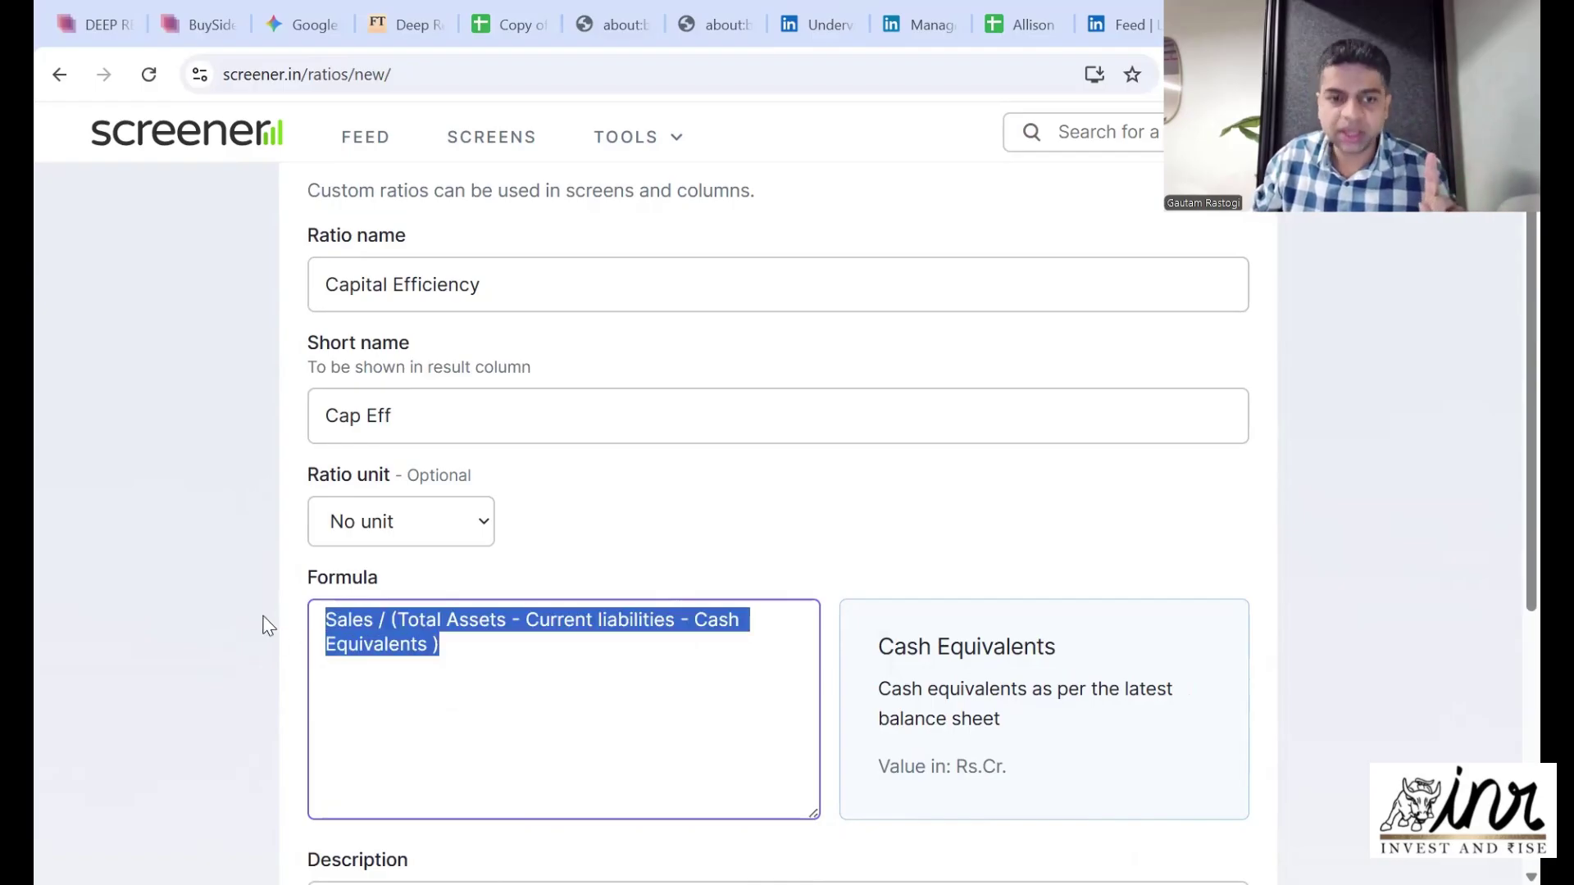
- Enter the ratio description "Amount of Revenue per rupee of invested capital"
scroll(519, 737, "down", 1)
scroll(520, 748, "down", 2)
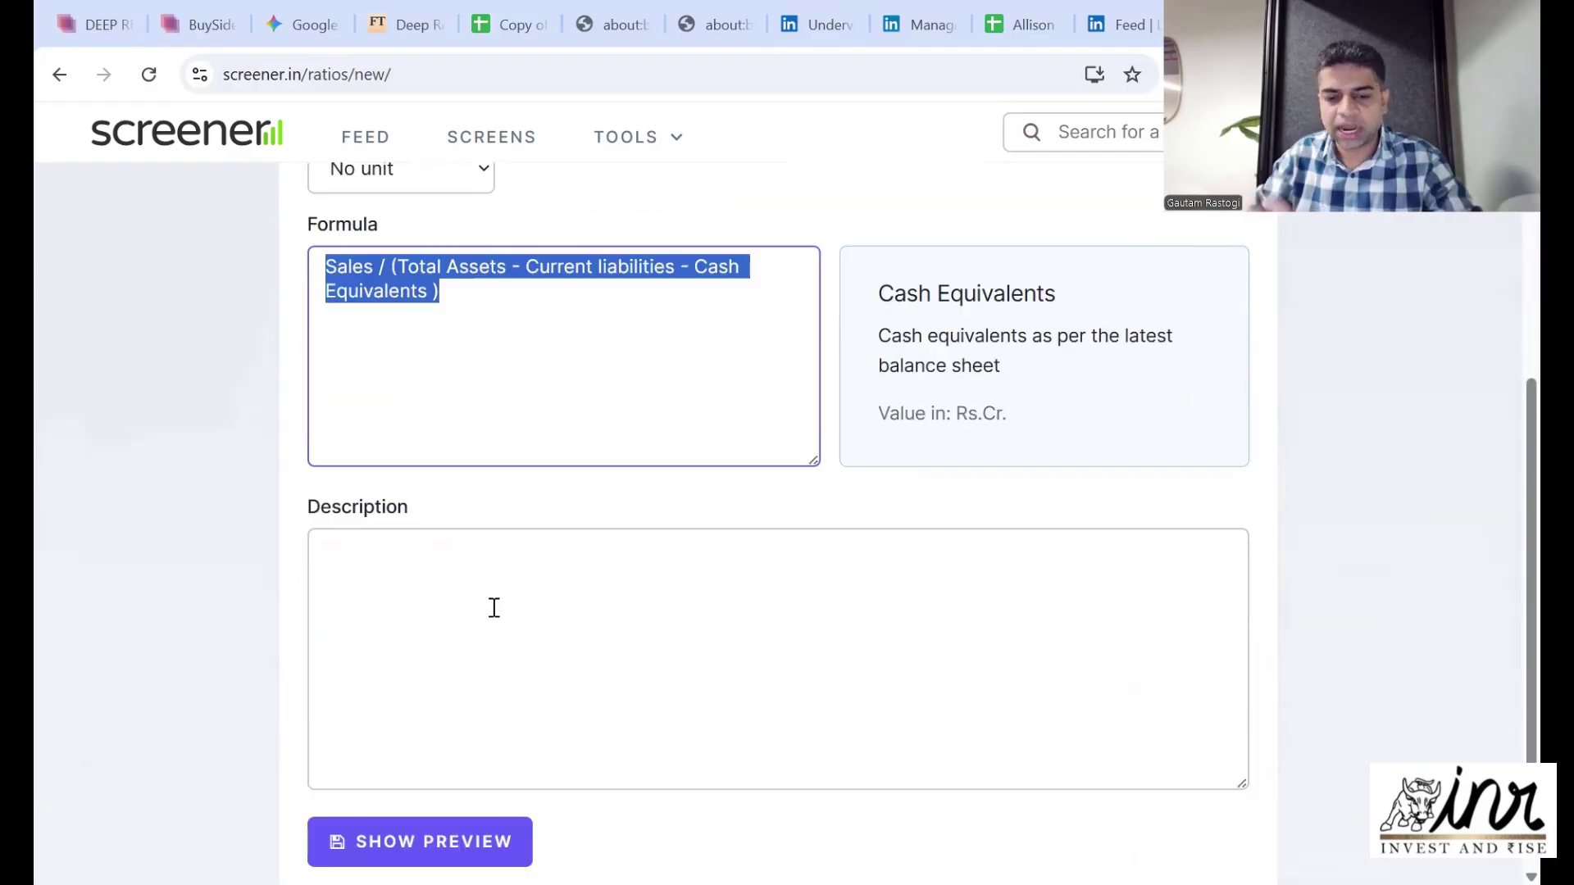
left_click(494, 608)
type("Amount of ")
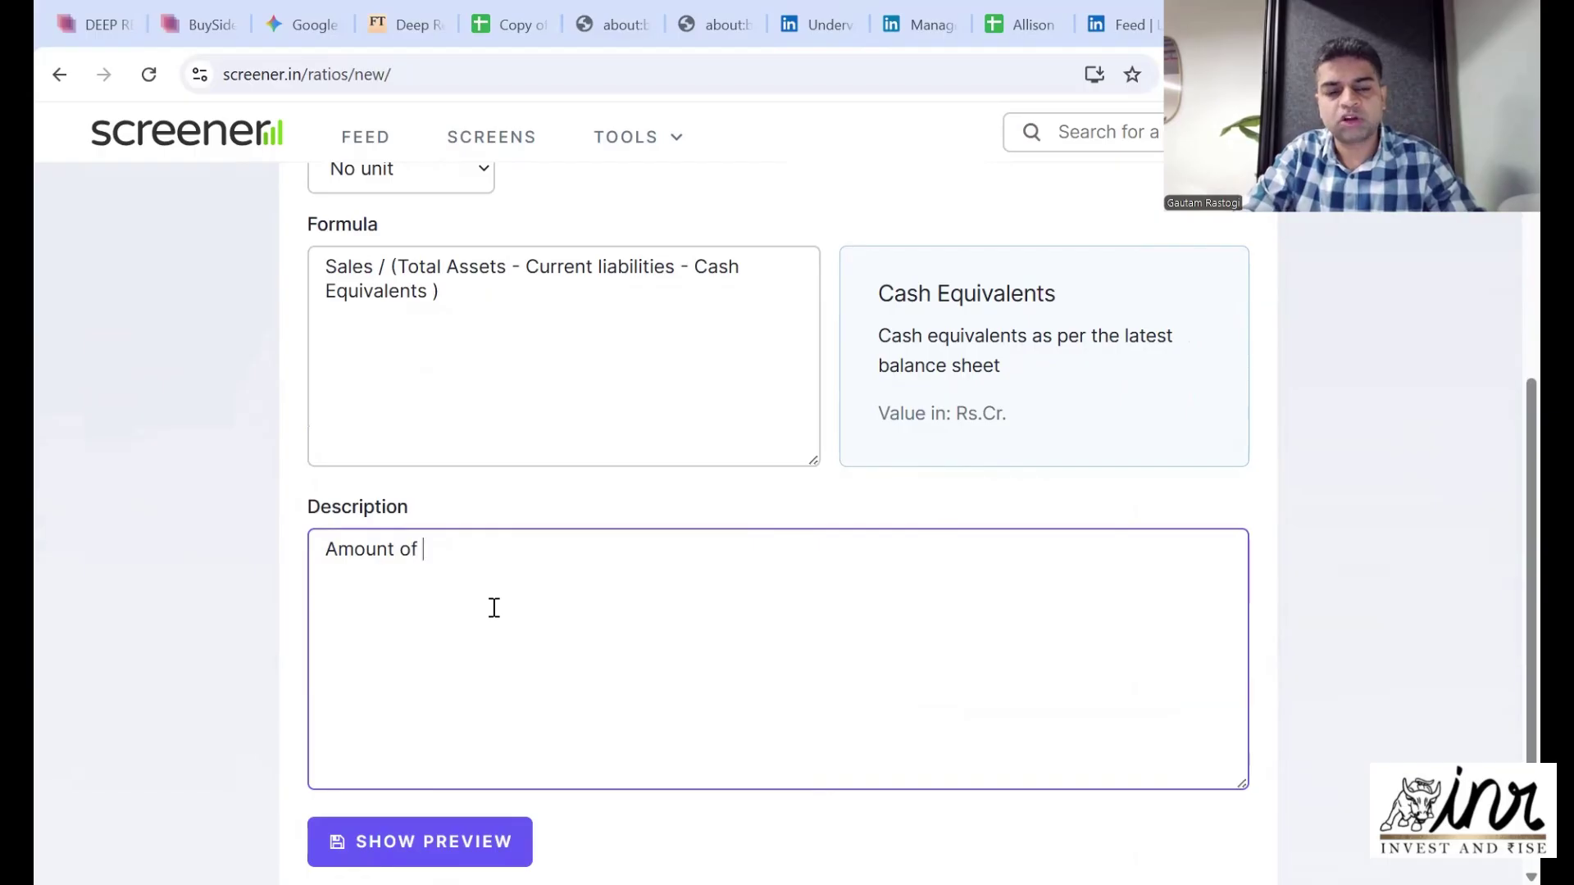
type("Revenue pe")
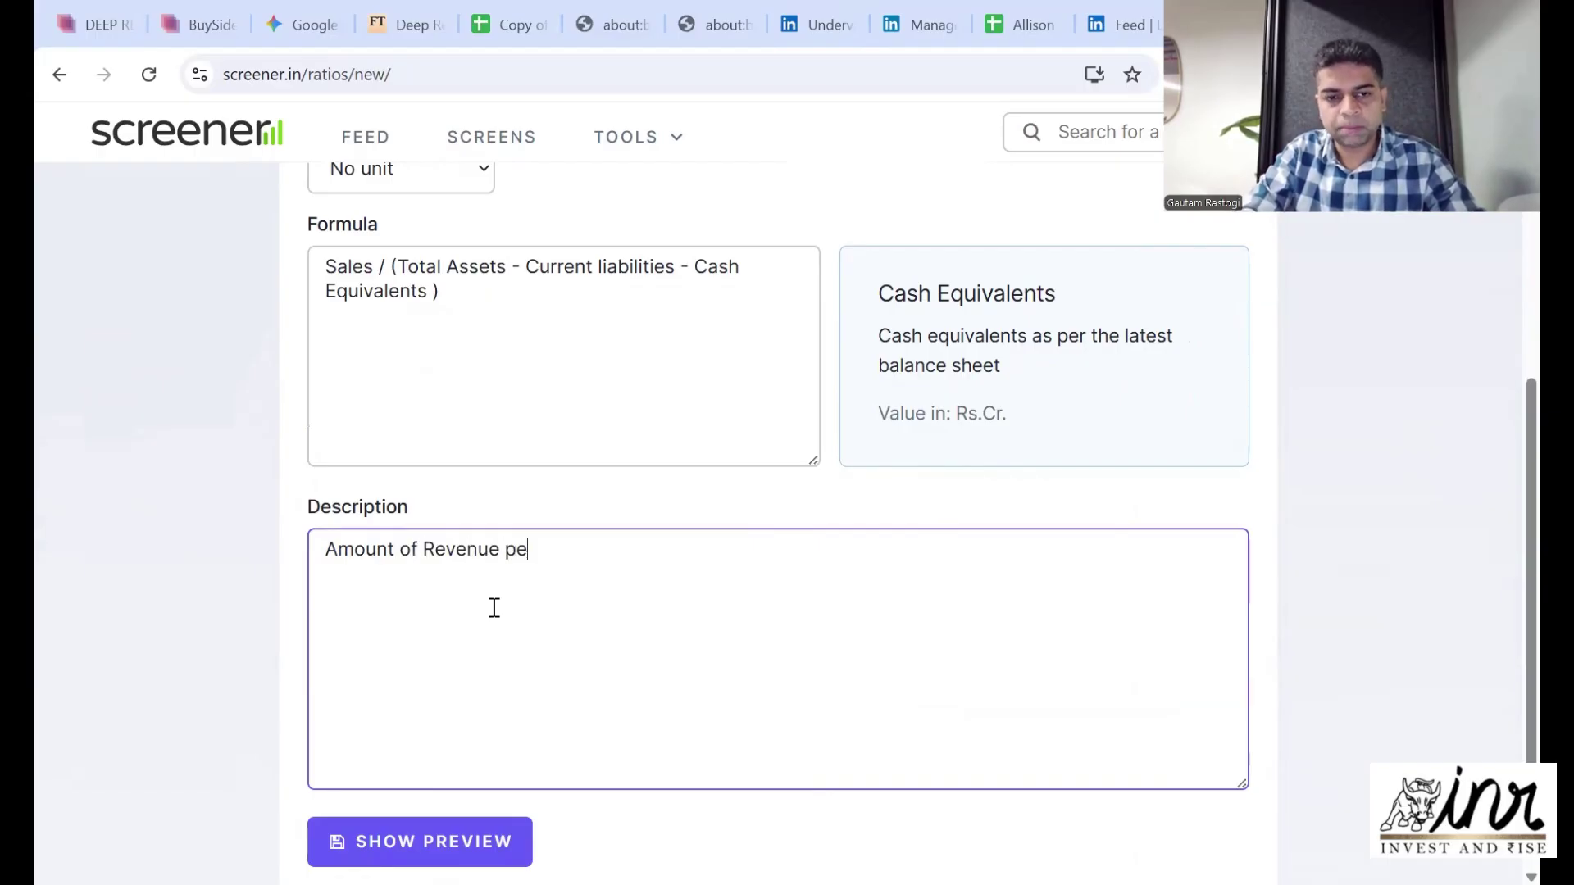
type("r rupe")
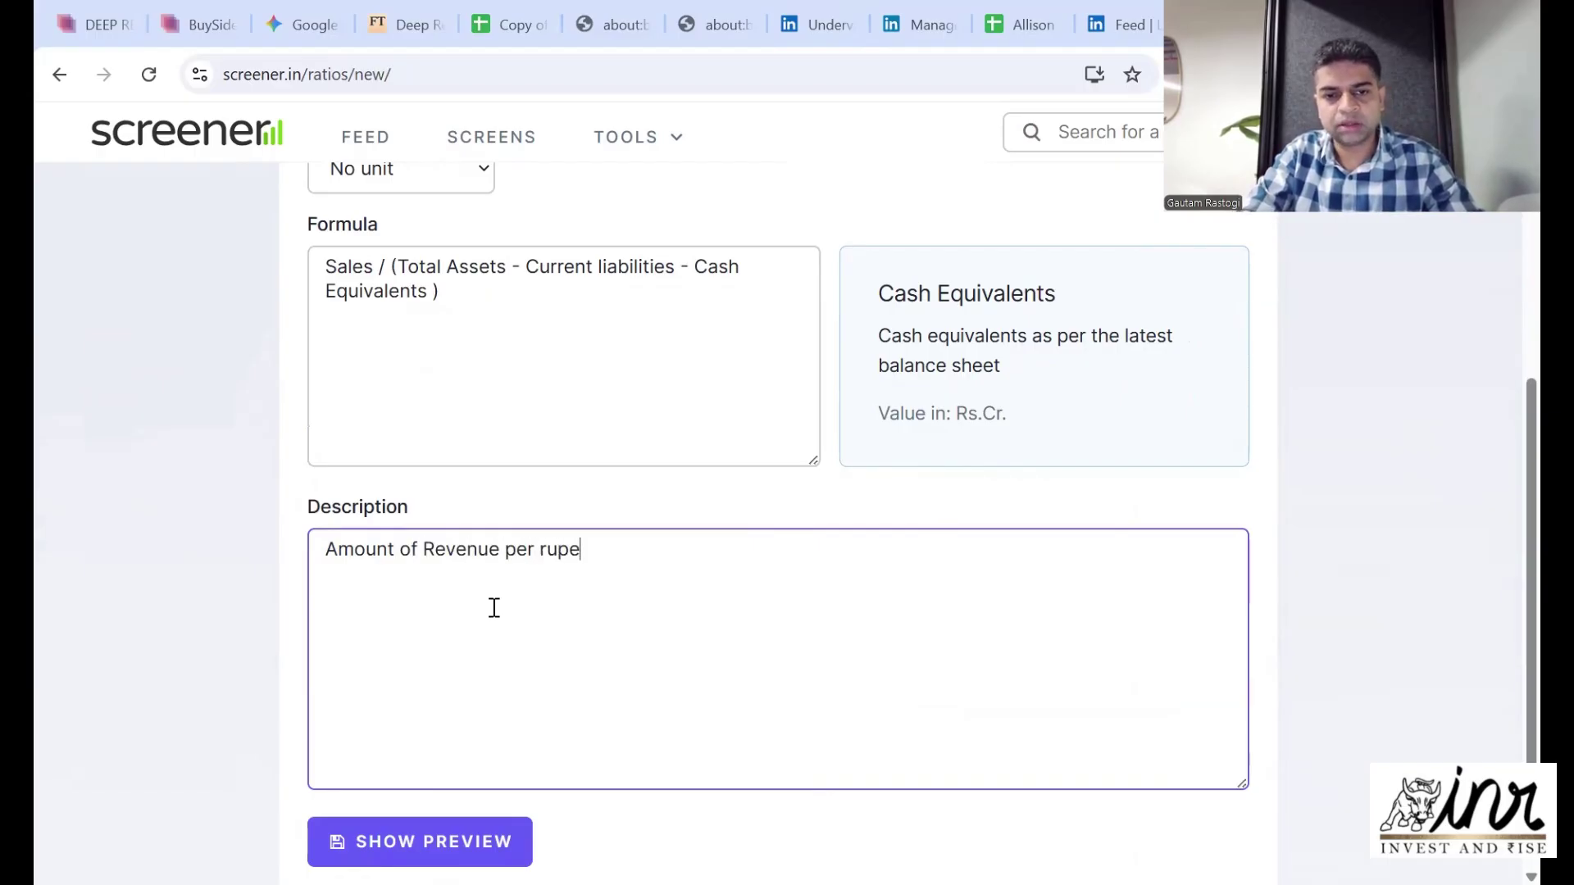
type("e of invested caput")
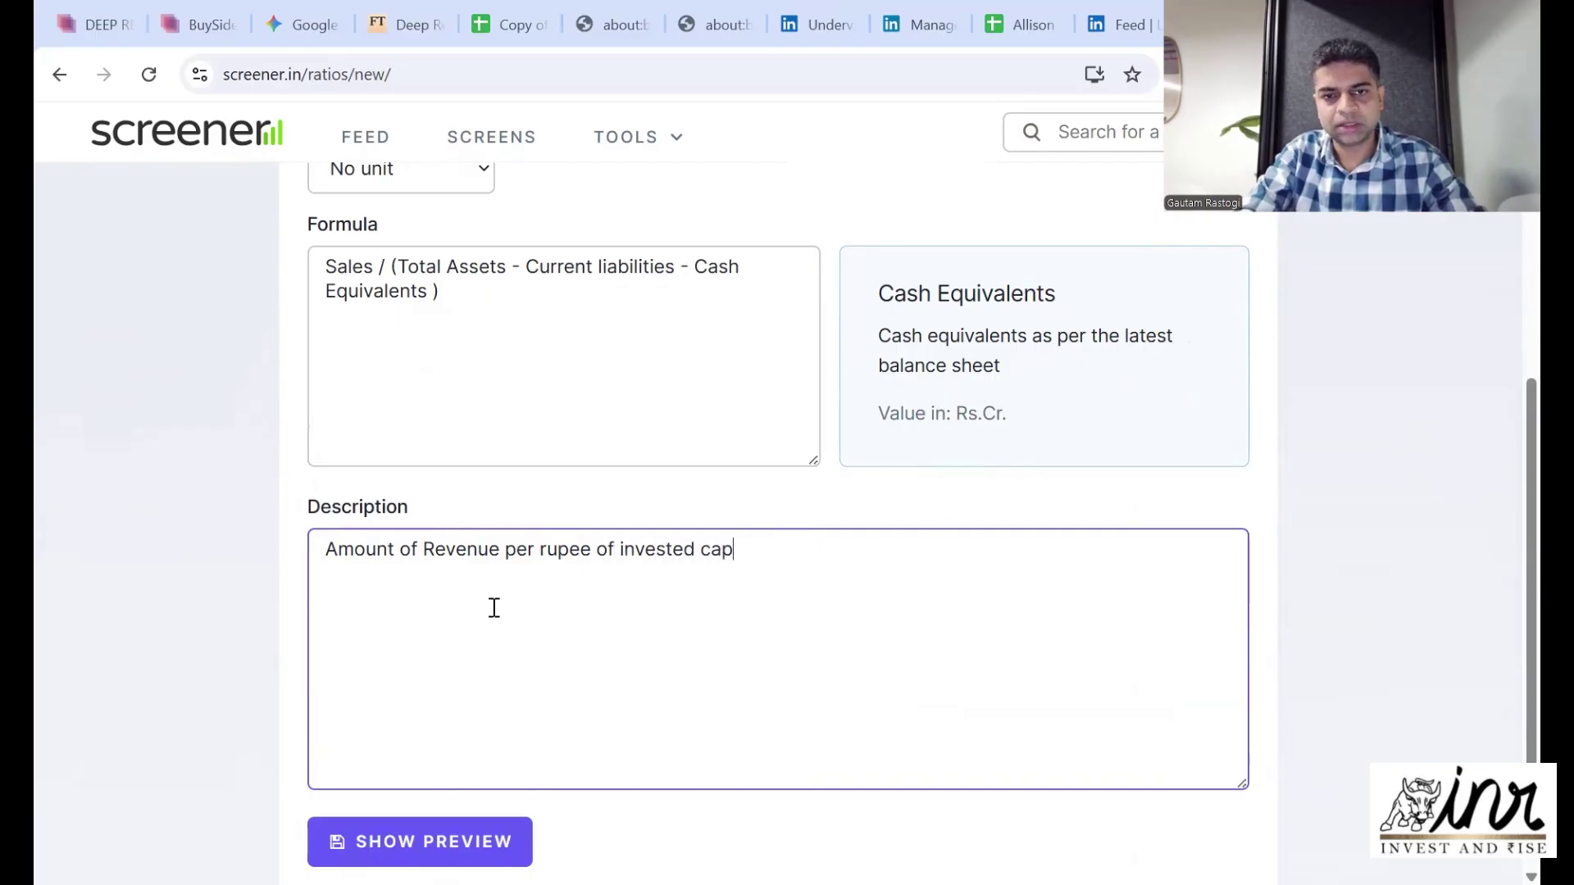
key("BackSpace")
key("BackSpace")
type("it")
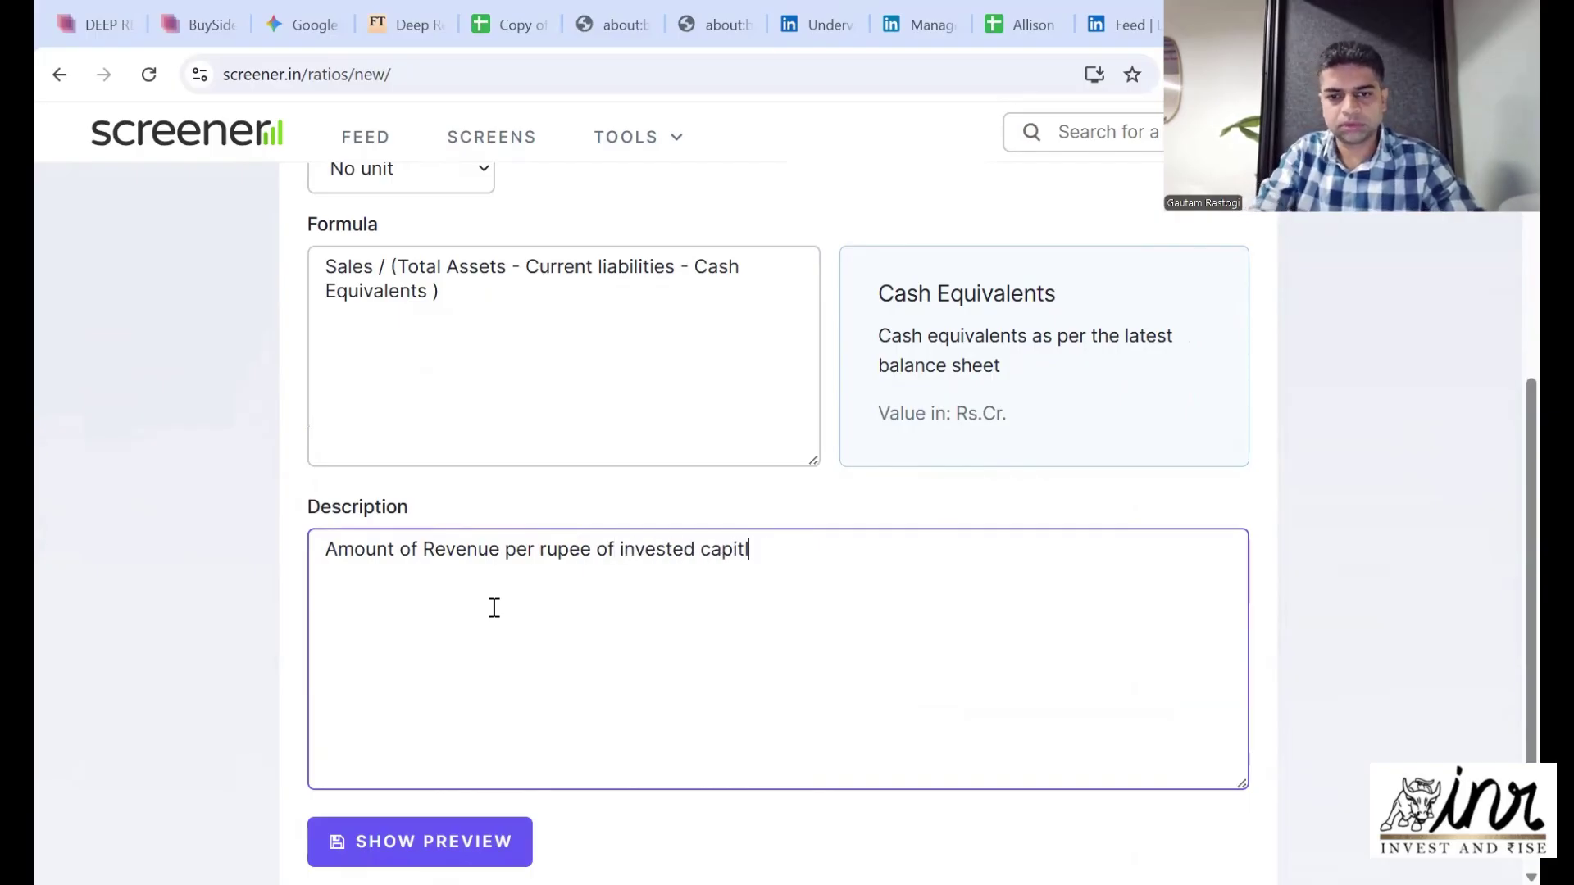
type("al")
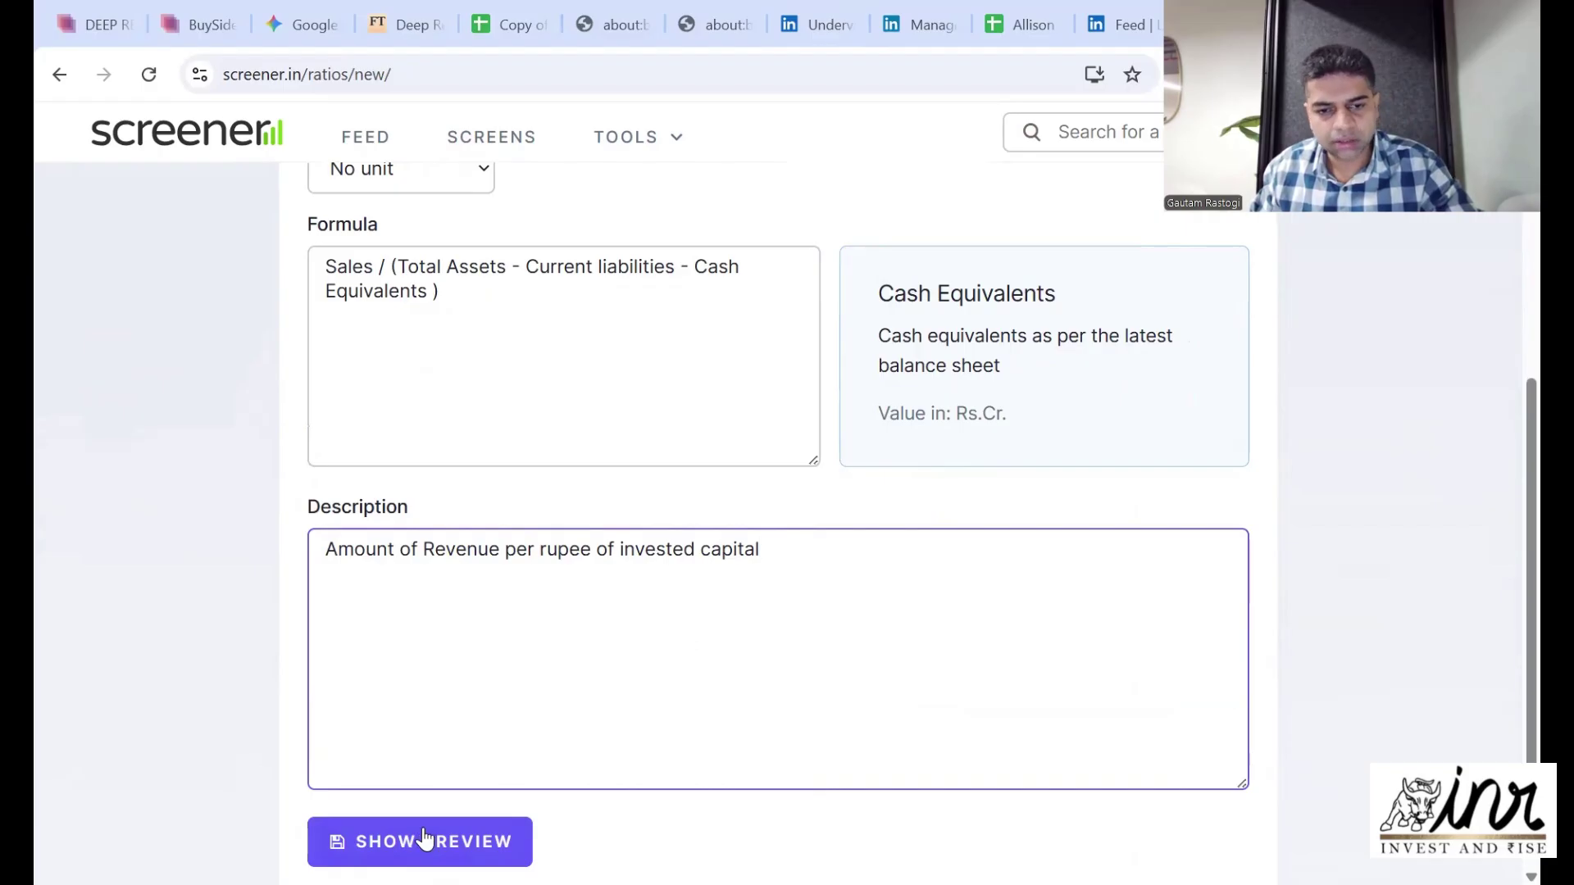
- Preview the ratio's calculated values, check the Avenue Super. row, and save the ratio
left_click(401, 843)
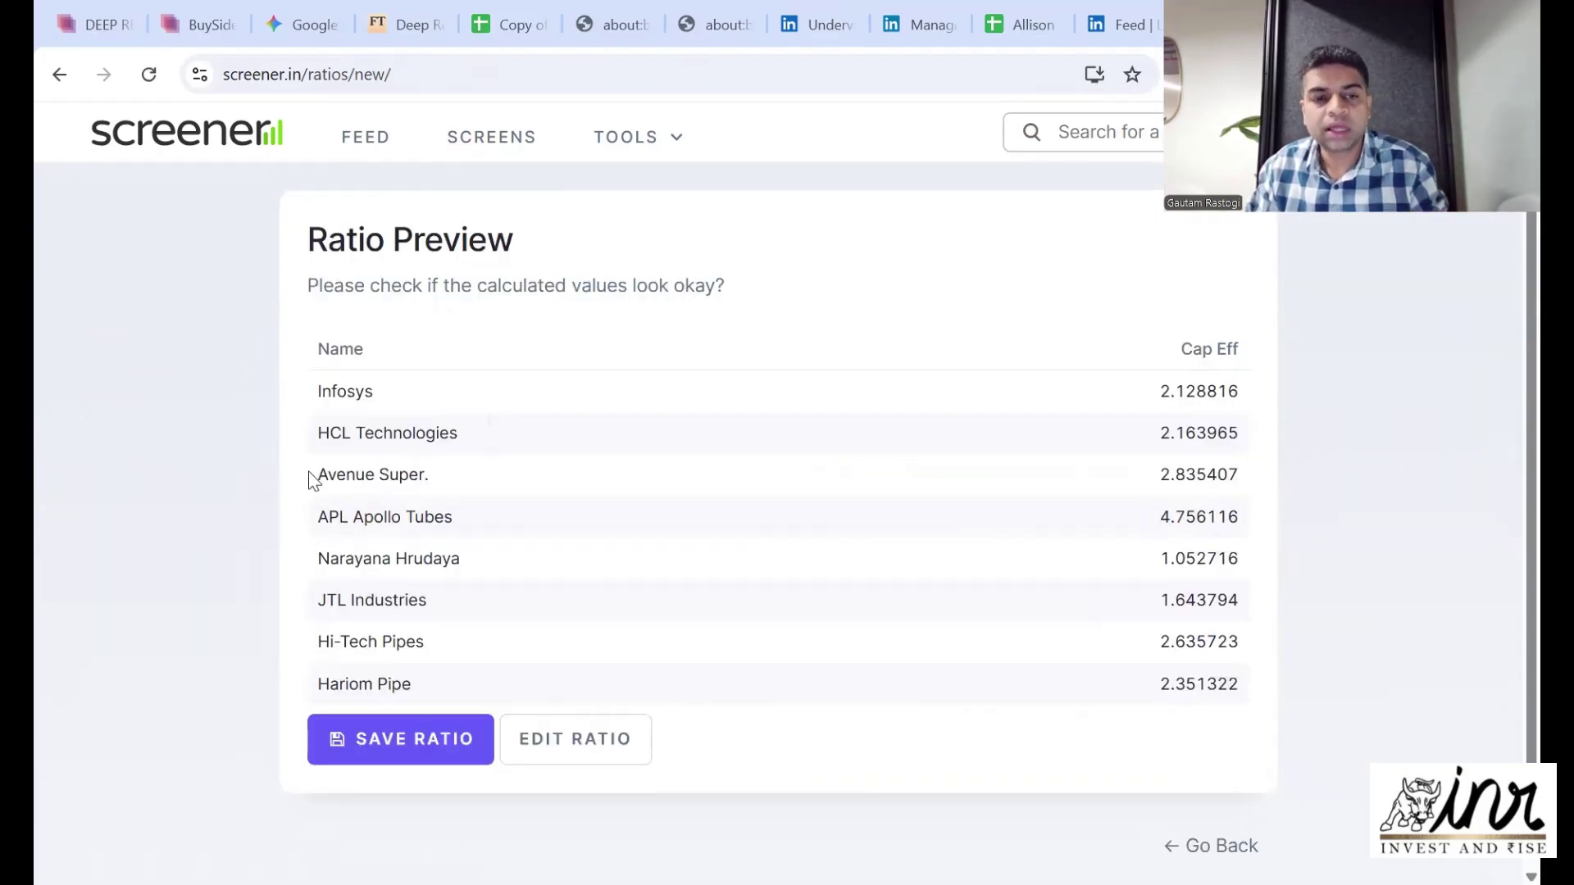
left_click_drag(313, 474, 1244, 485)
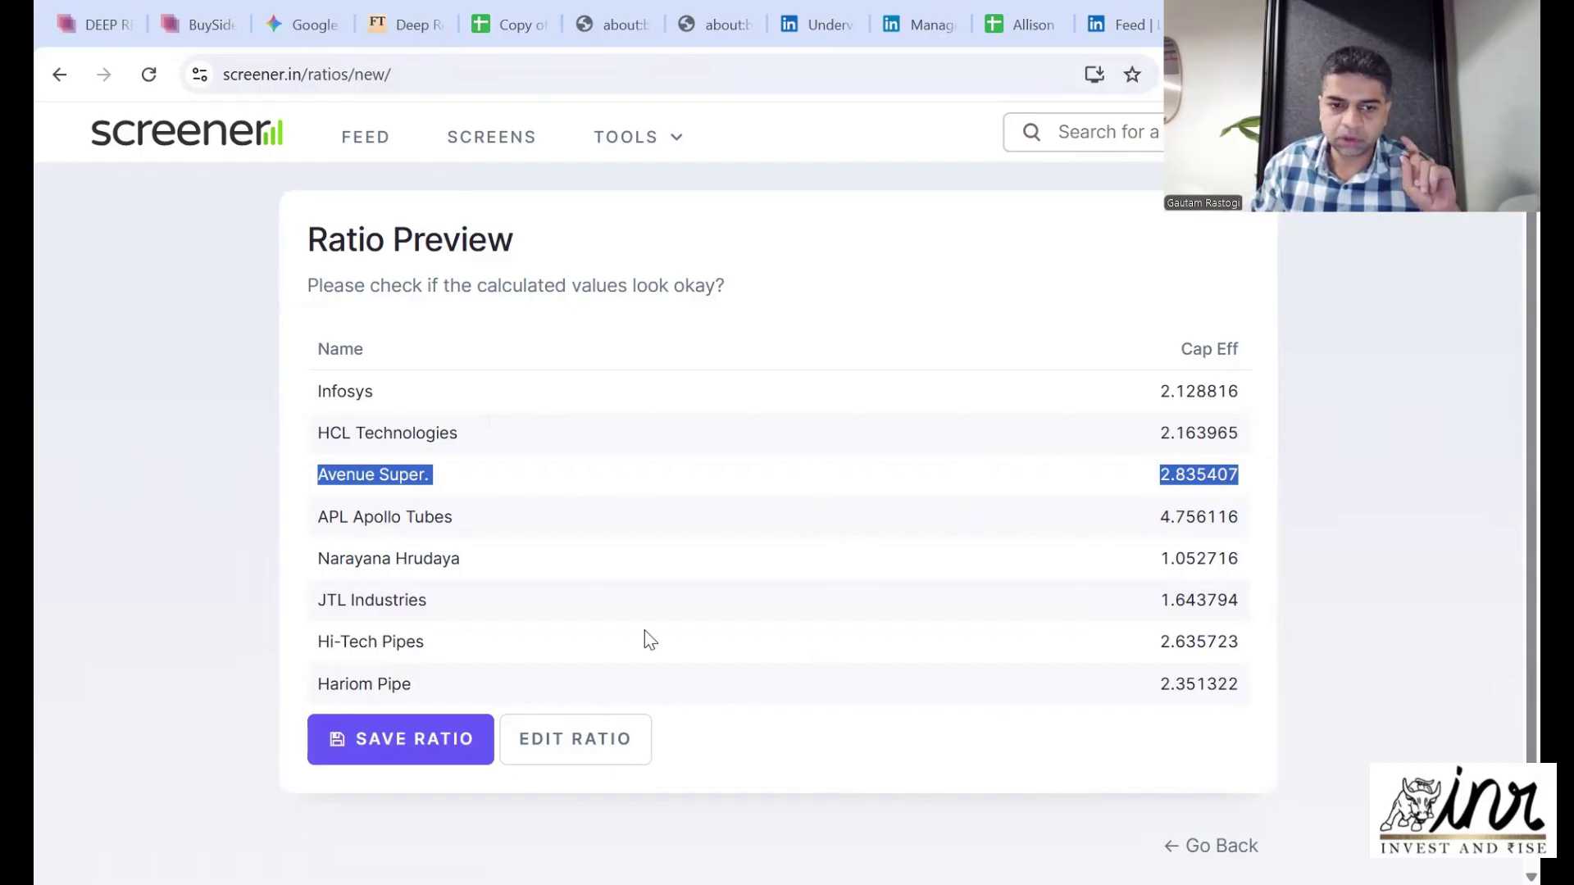
scroll(533, 656, "down", 1)
left_click(422, 727)
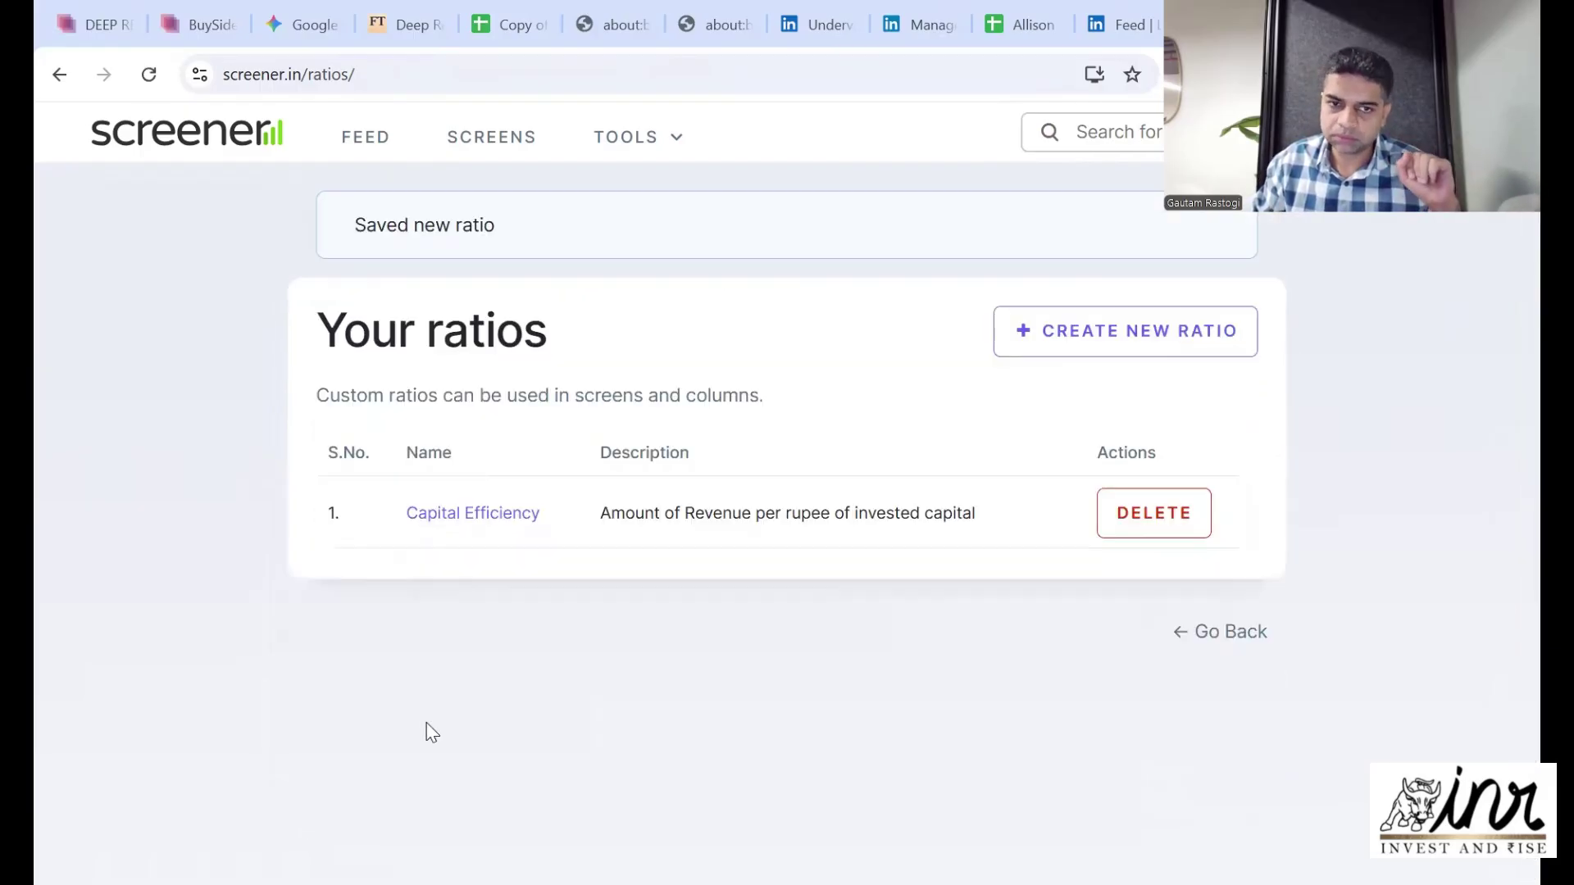
- Start a new custom ratio and name it Op Margin
left_click(1089, 334)
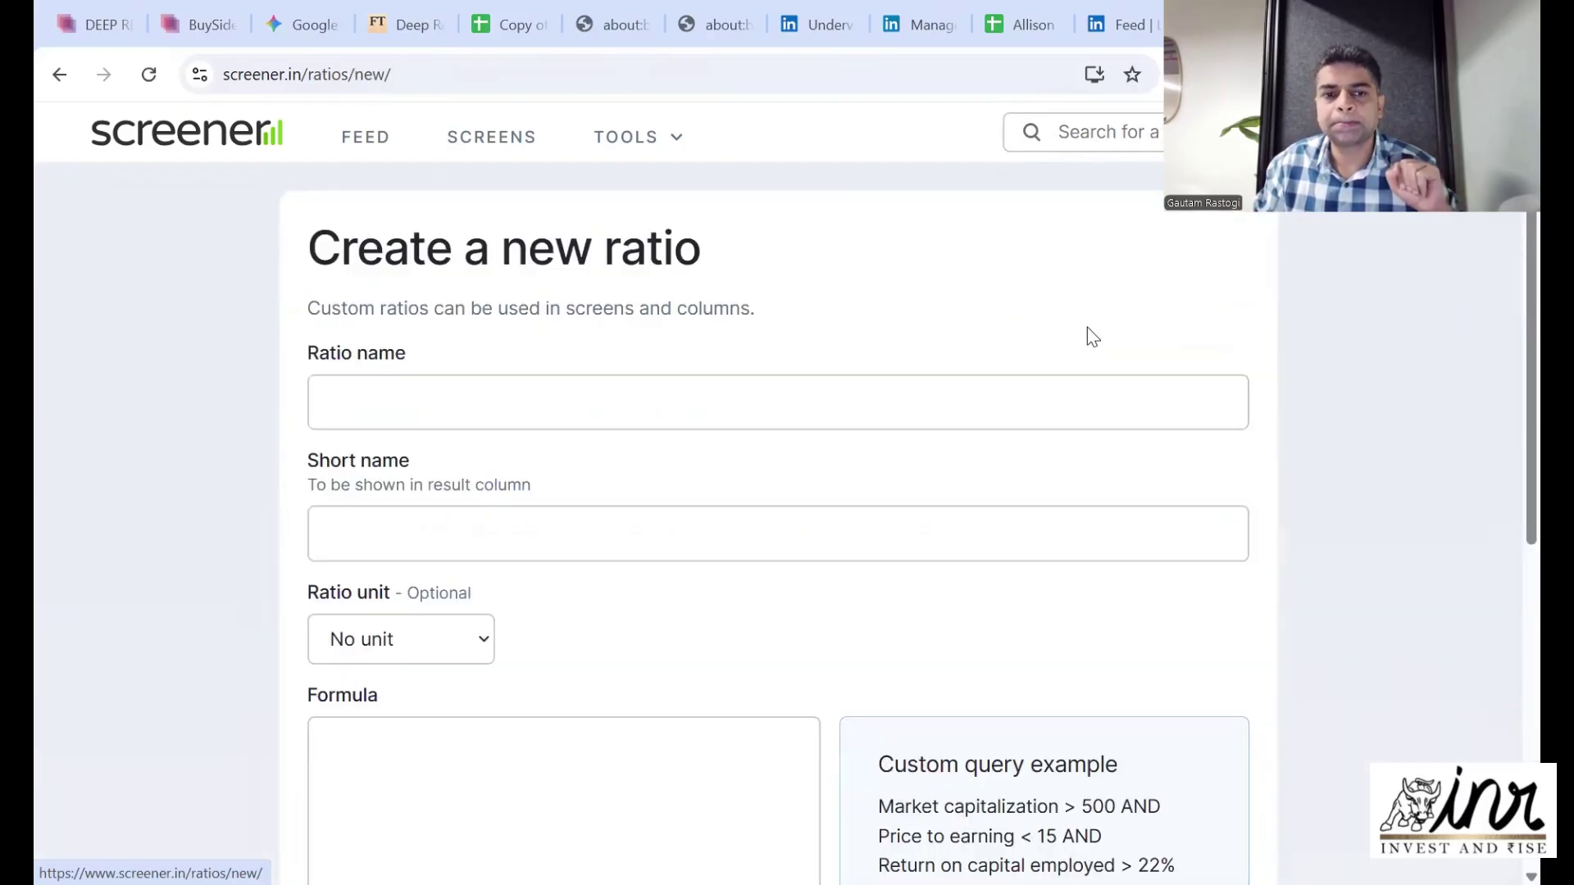
left_click(414, 402)
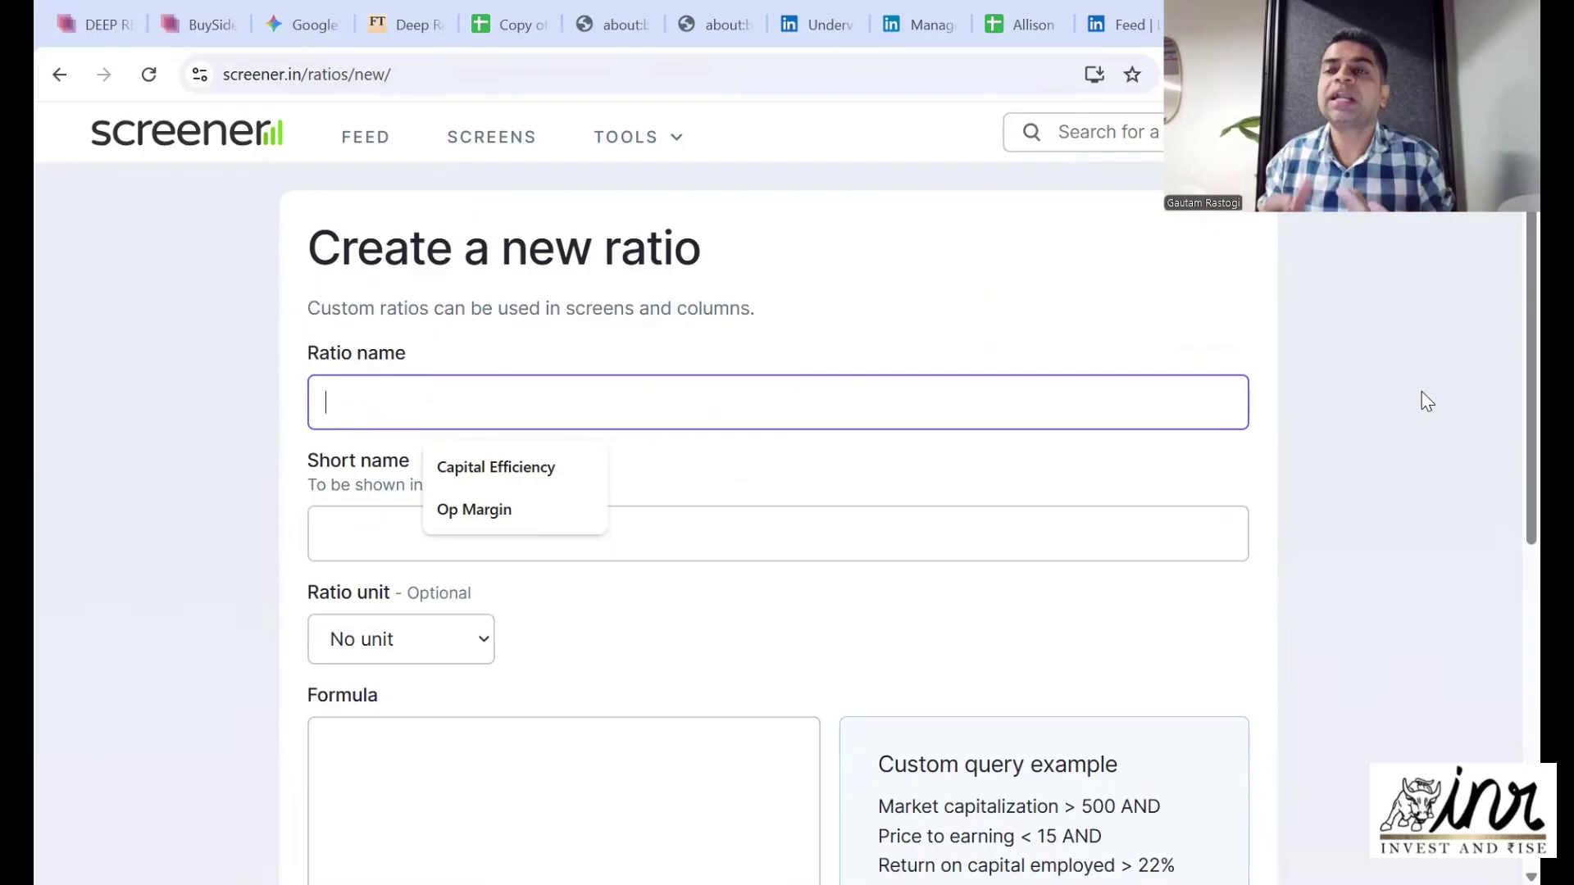
left_click(503, 512)
- Set the new ratio's short name to EBIT%
left_click(485, 527)
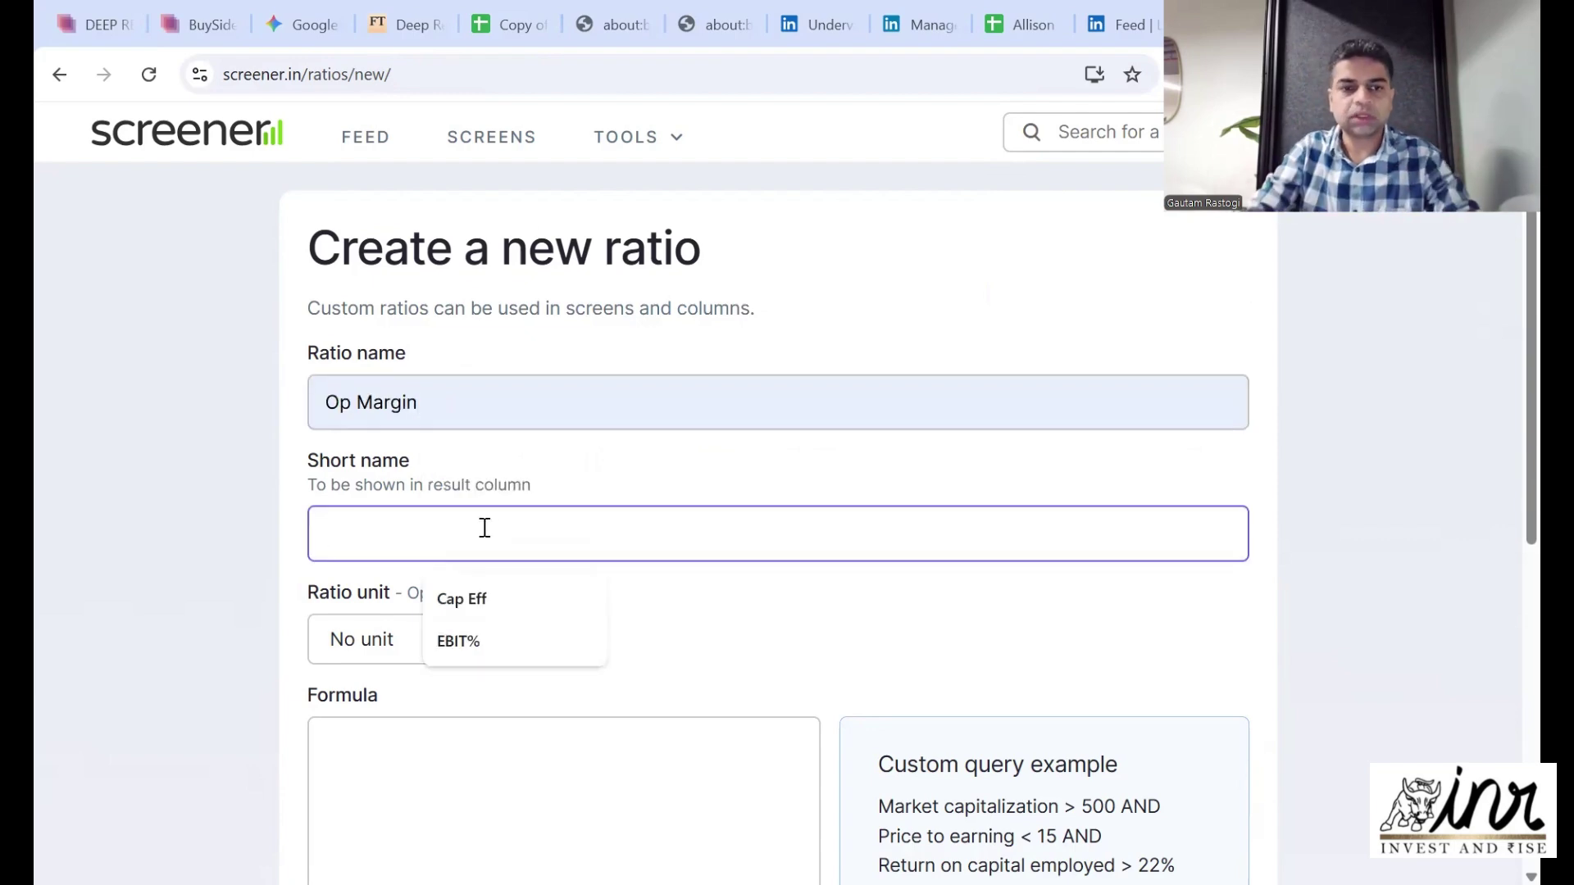
type("Op")
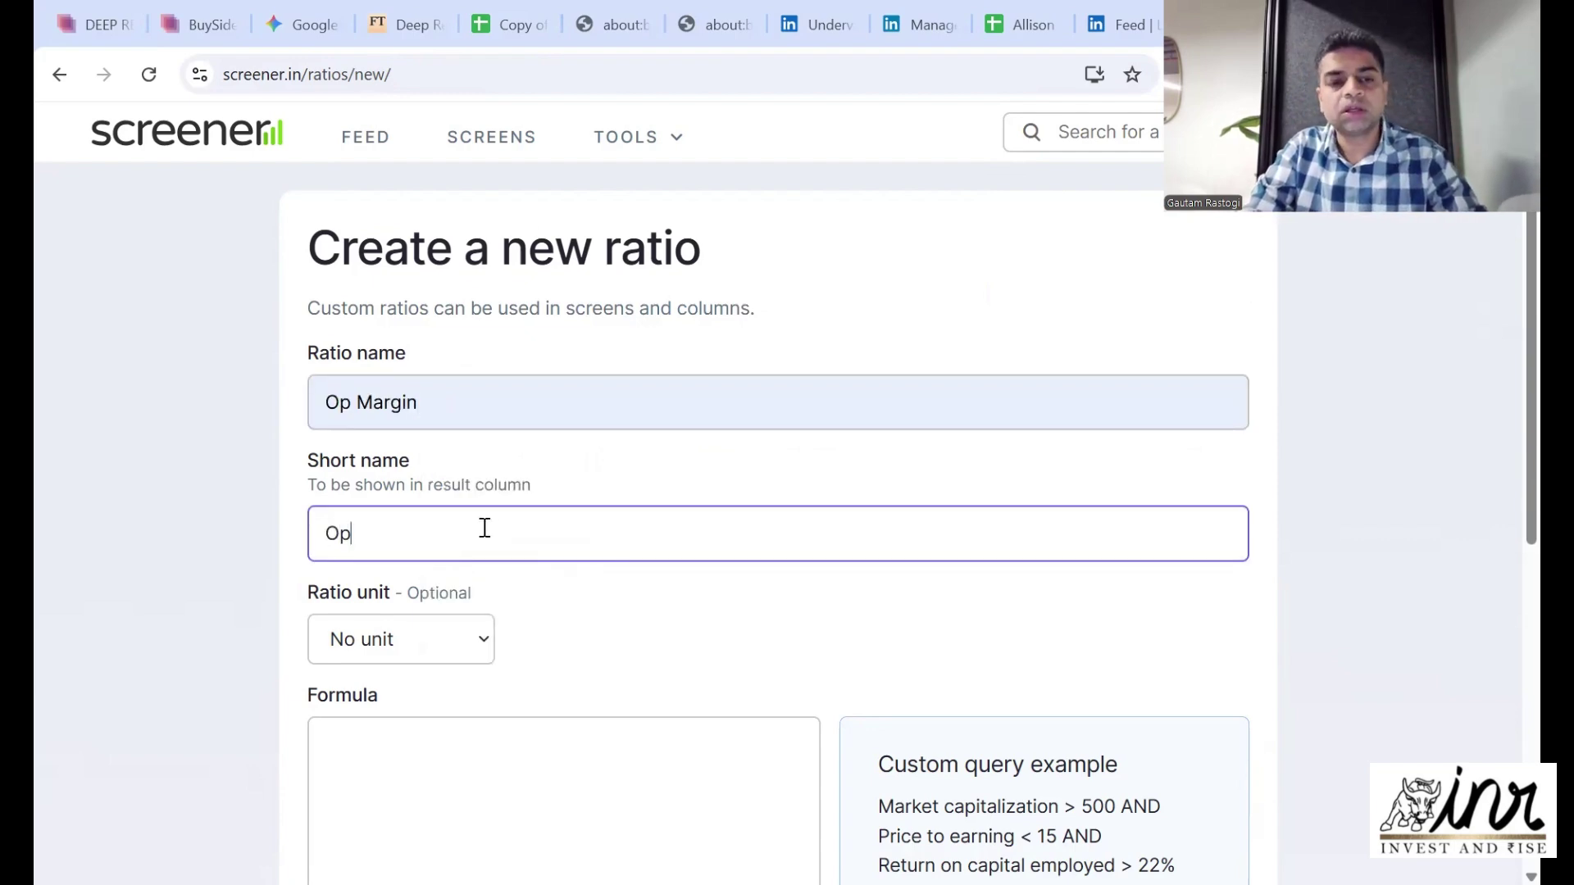
key("BackSpace")
key("BackSpace")
type("Op")
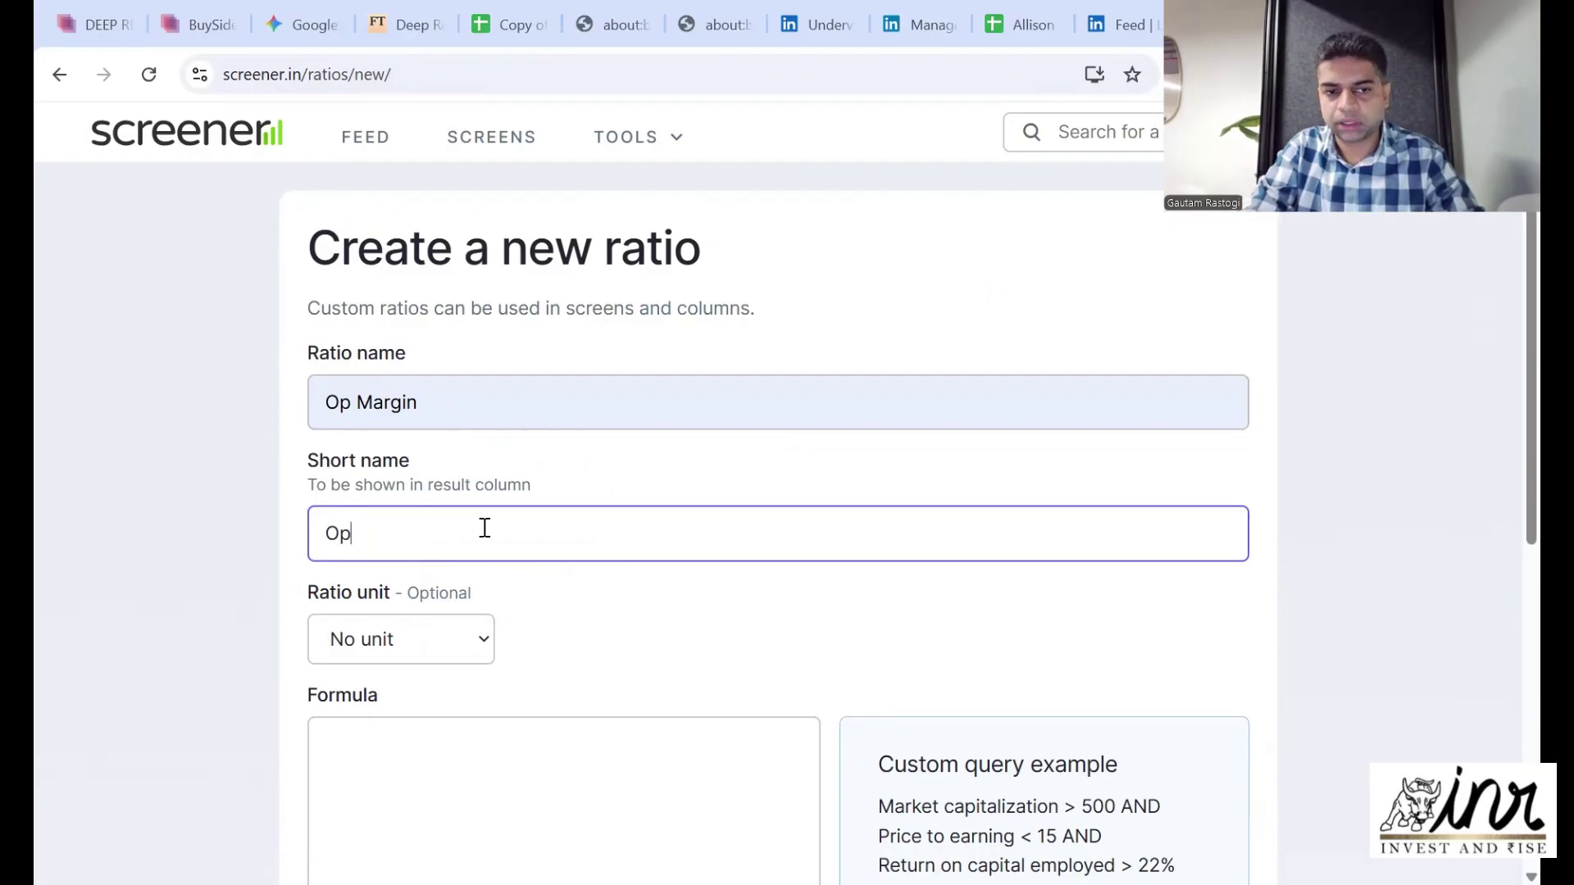
key("BackSpace")
key("BackSpace")
type("EBIT%")
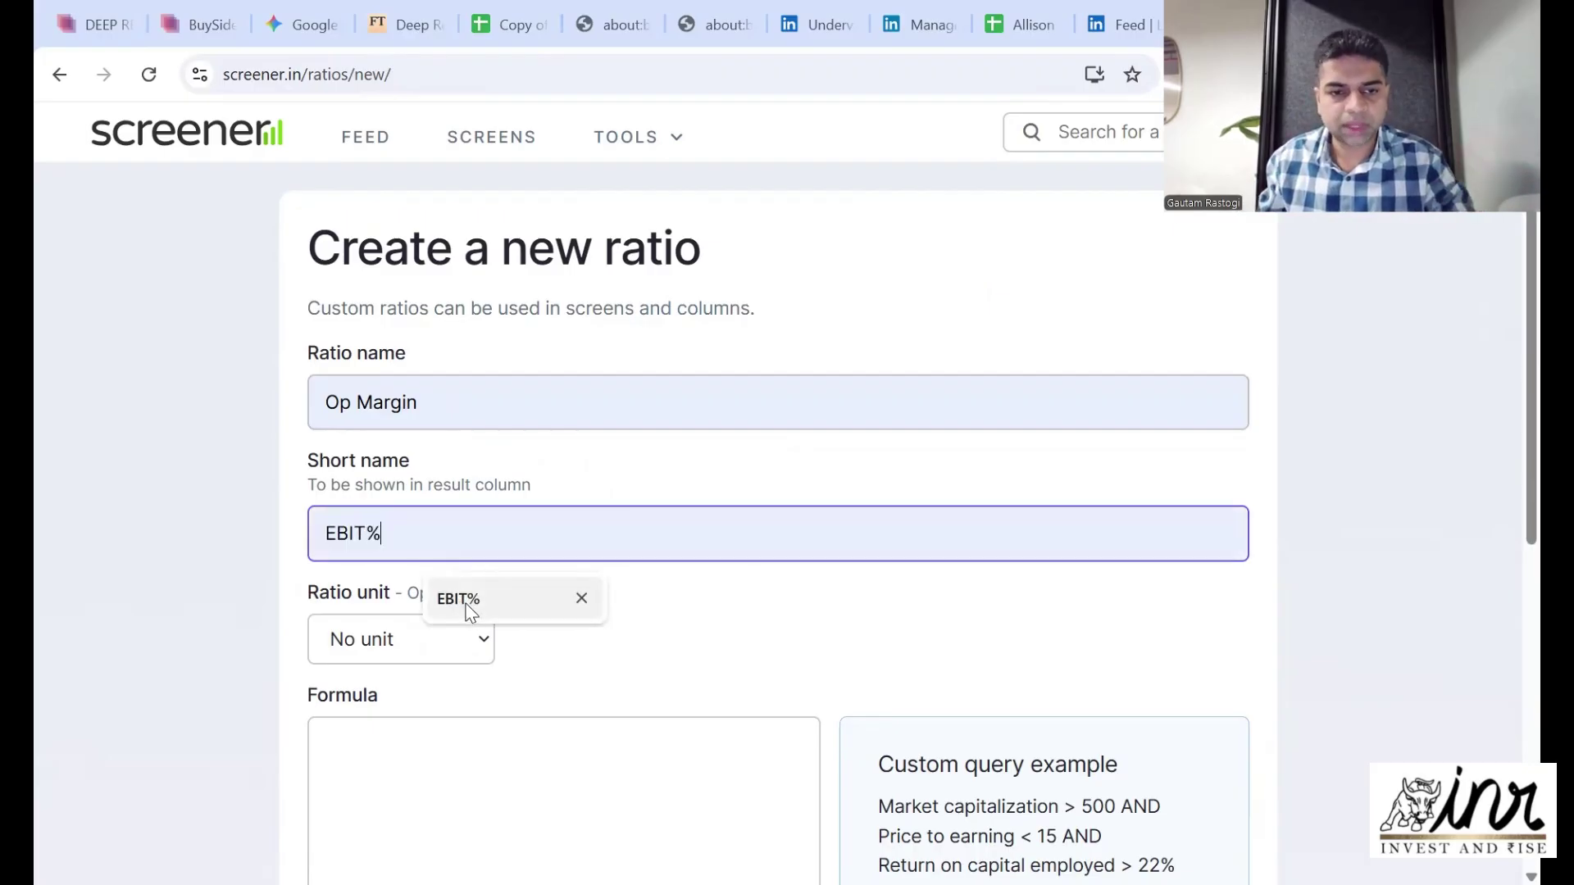
left_click(464, 600)
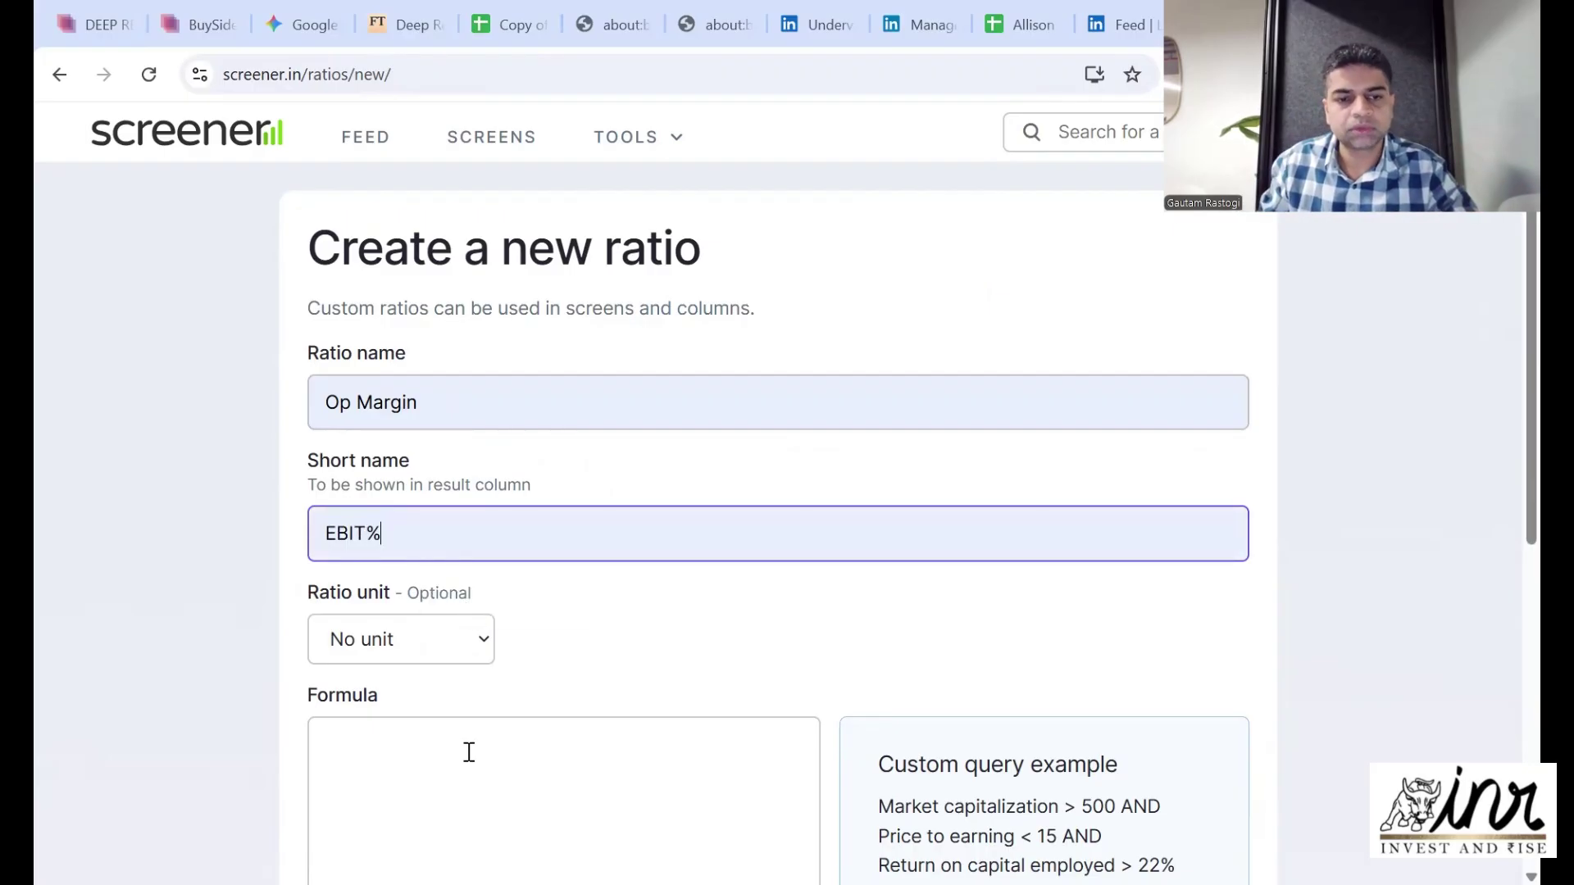
- Enter the ratio formula EBIT / Sales, using the suggested Sales variable
scroll(456, 658, "down", 1)
left_click(457, 658)
type("EB")
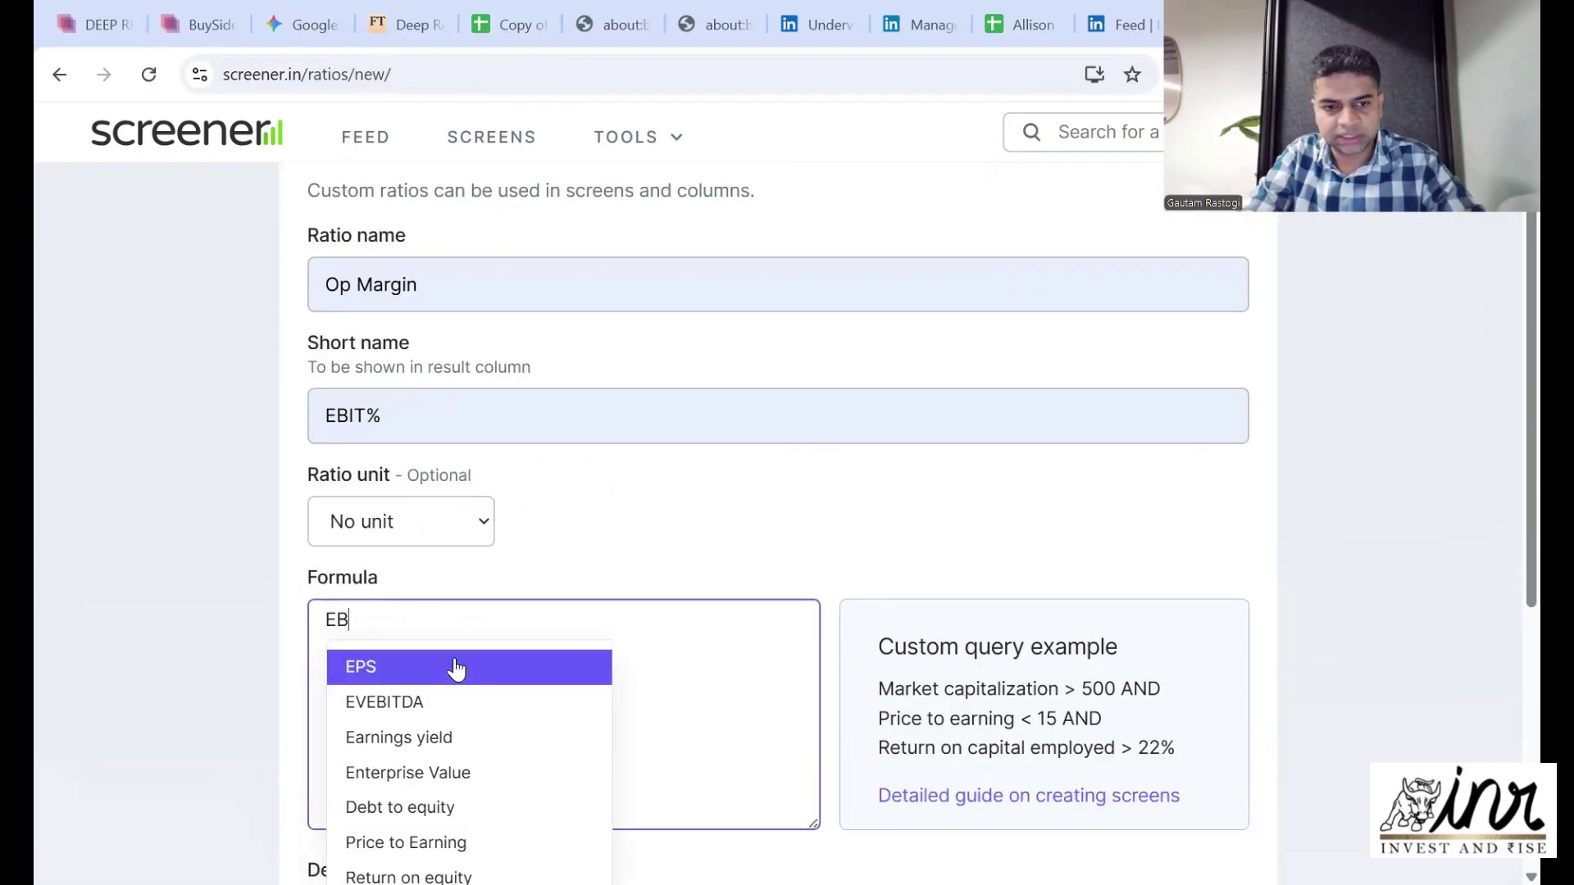
type("IT /")
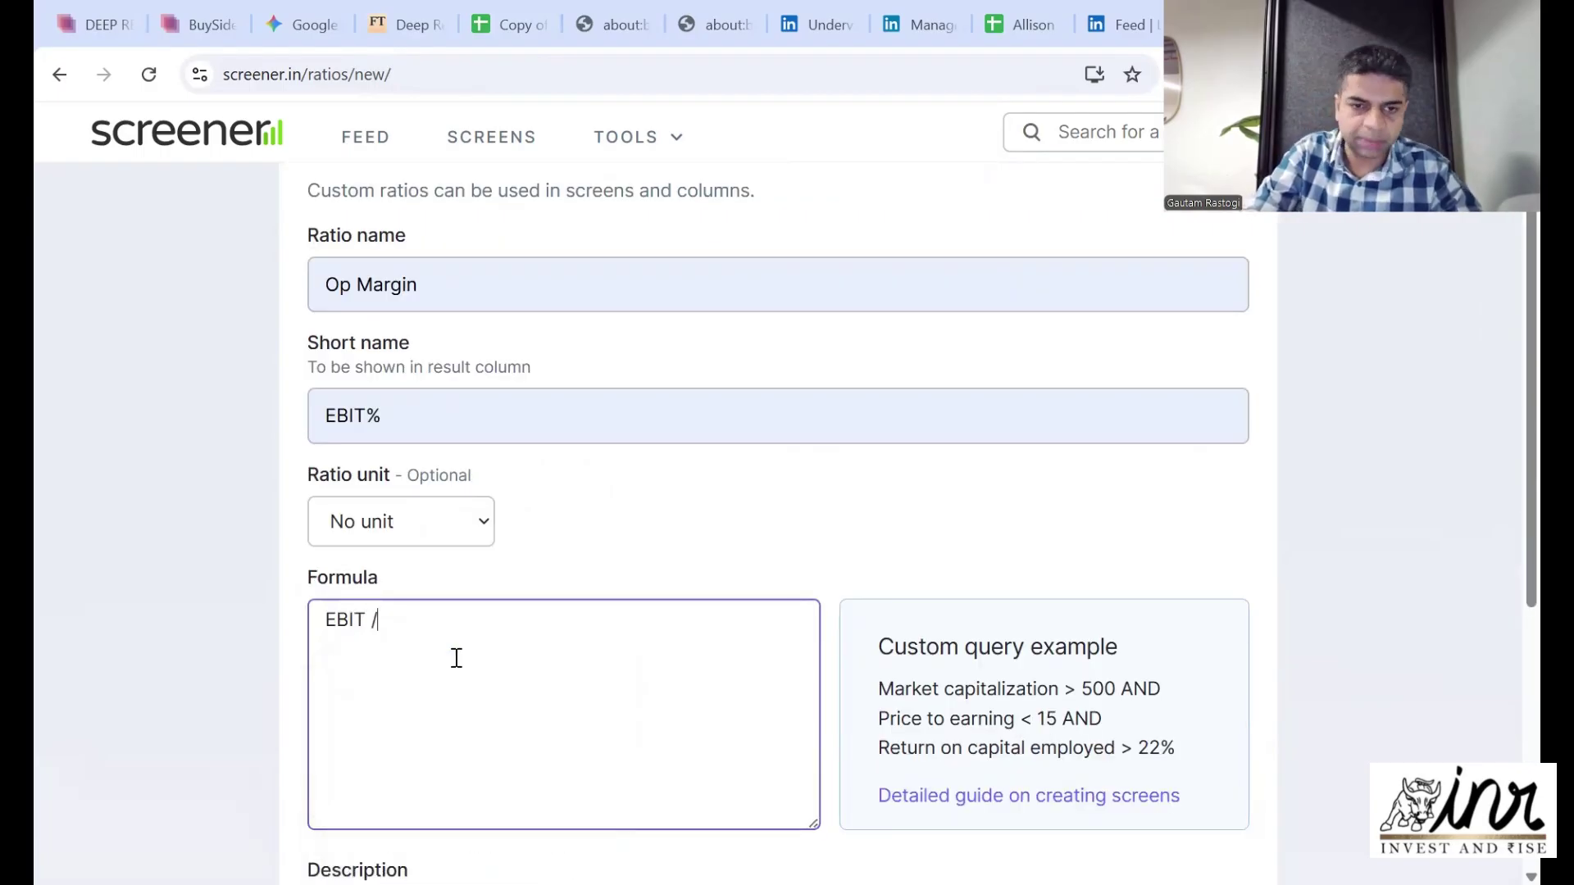
type(" sA")
key("BackSpace")
key("BackSpace")
type("Sa")
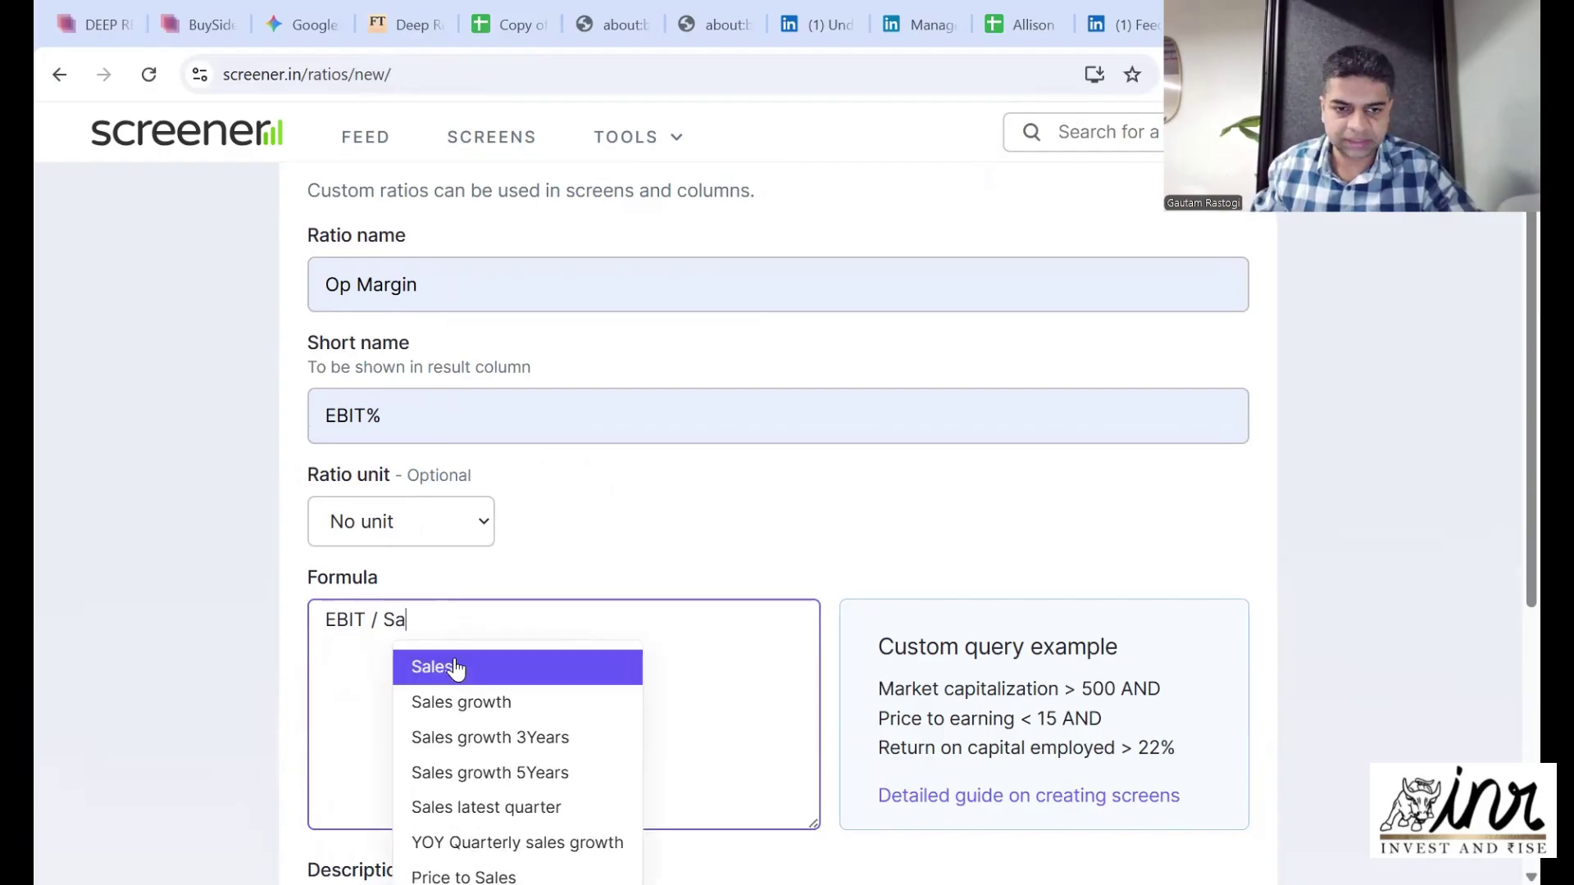
left_click(456, 668)
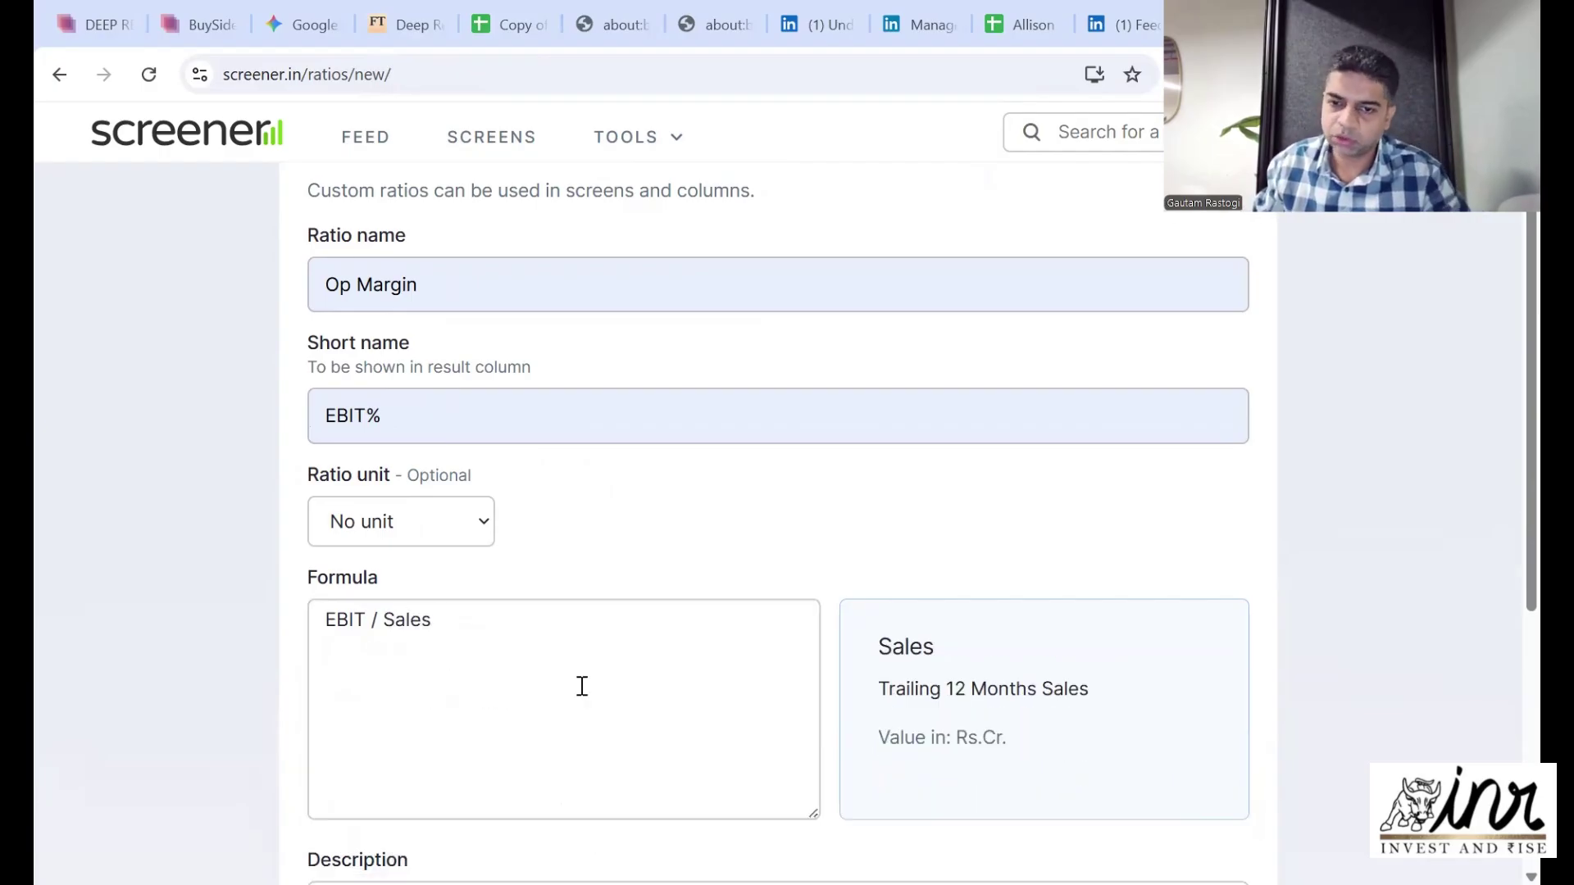
- Enter the ratio description "Op Margin"
scroll(590, 650, "down", 3)
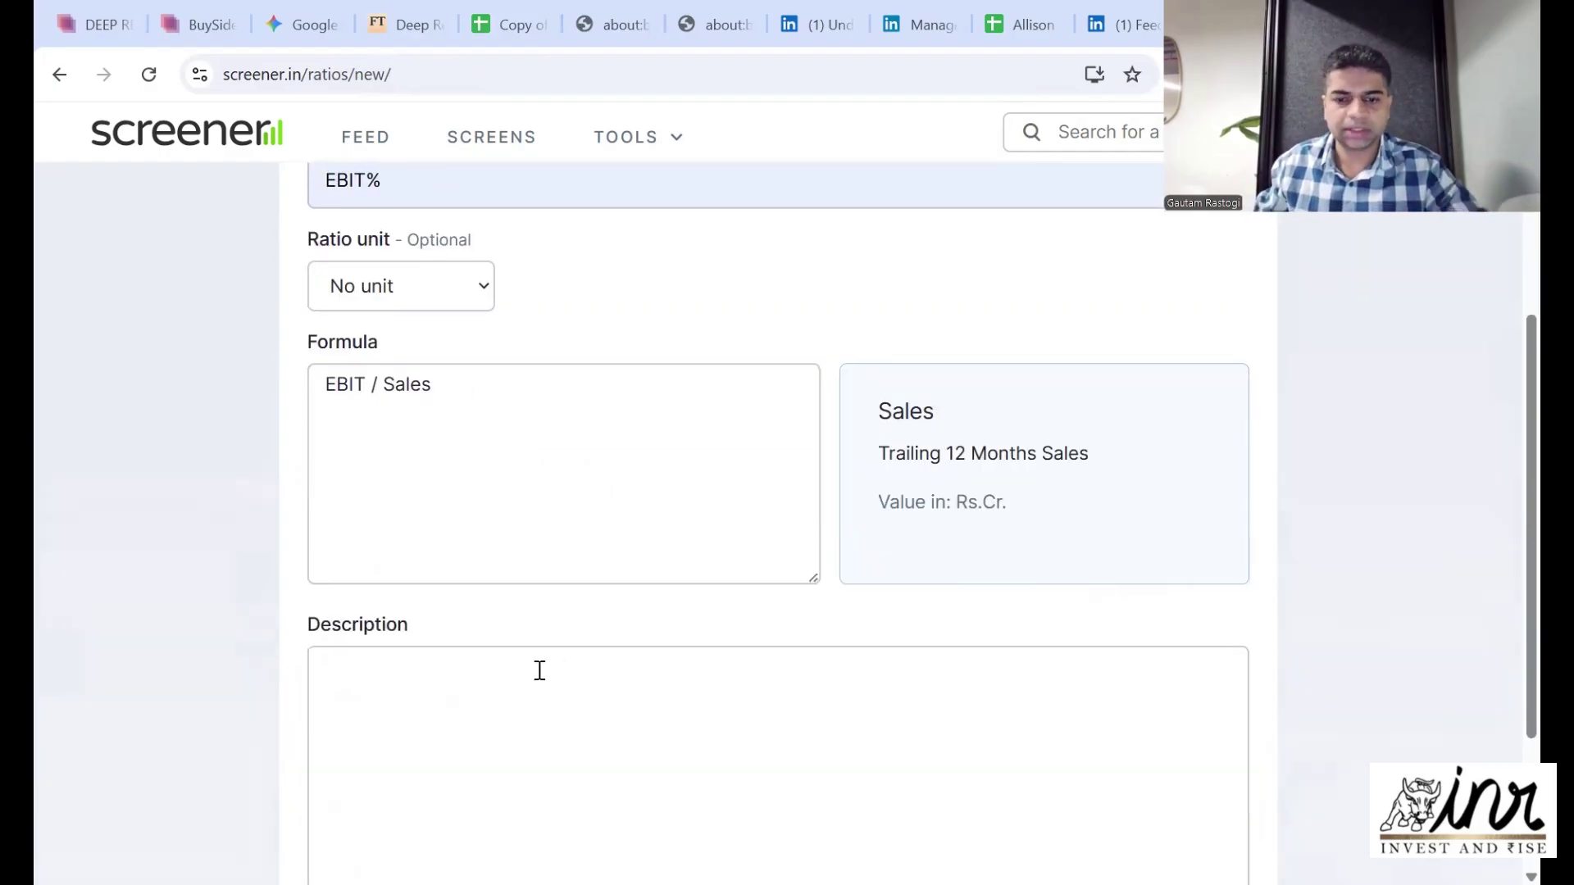
left_click(537, 668)
scroll(540, 671, "down", 1)
type("Op Margin")
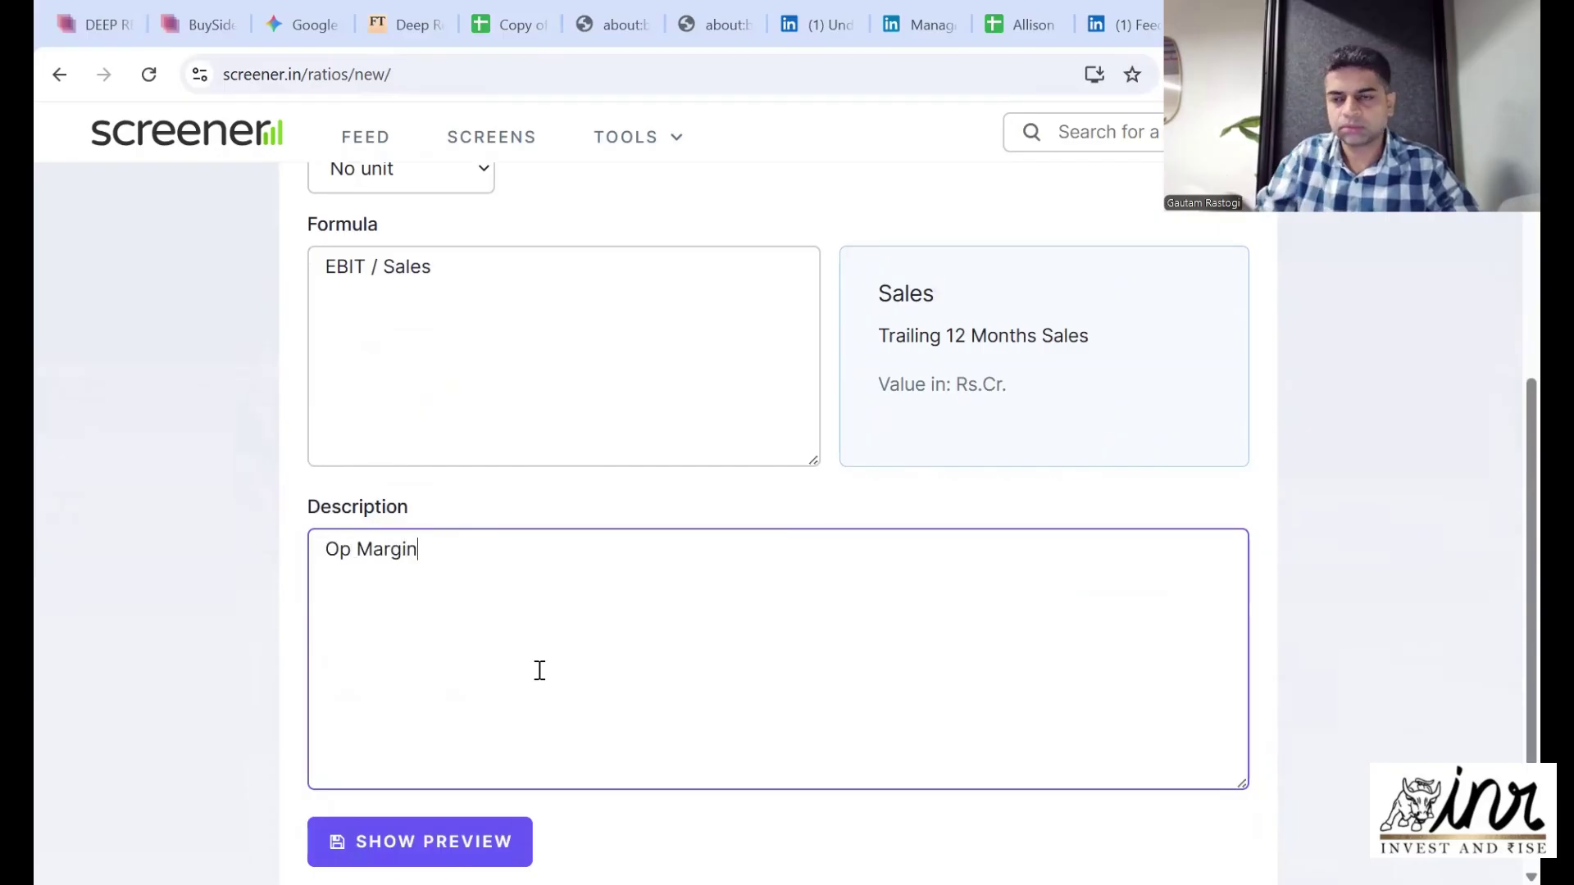
- Preview the EBIT% values, check the one for Avenue Super., and save the ratio
left_click(378, 844)
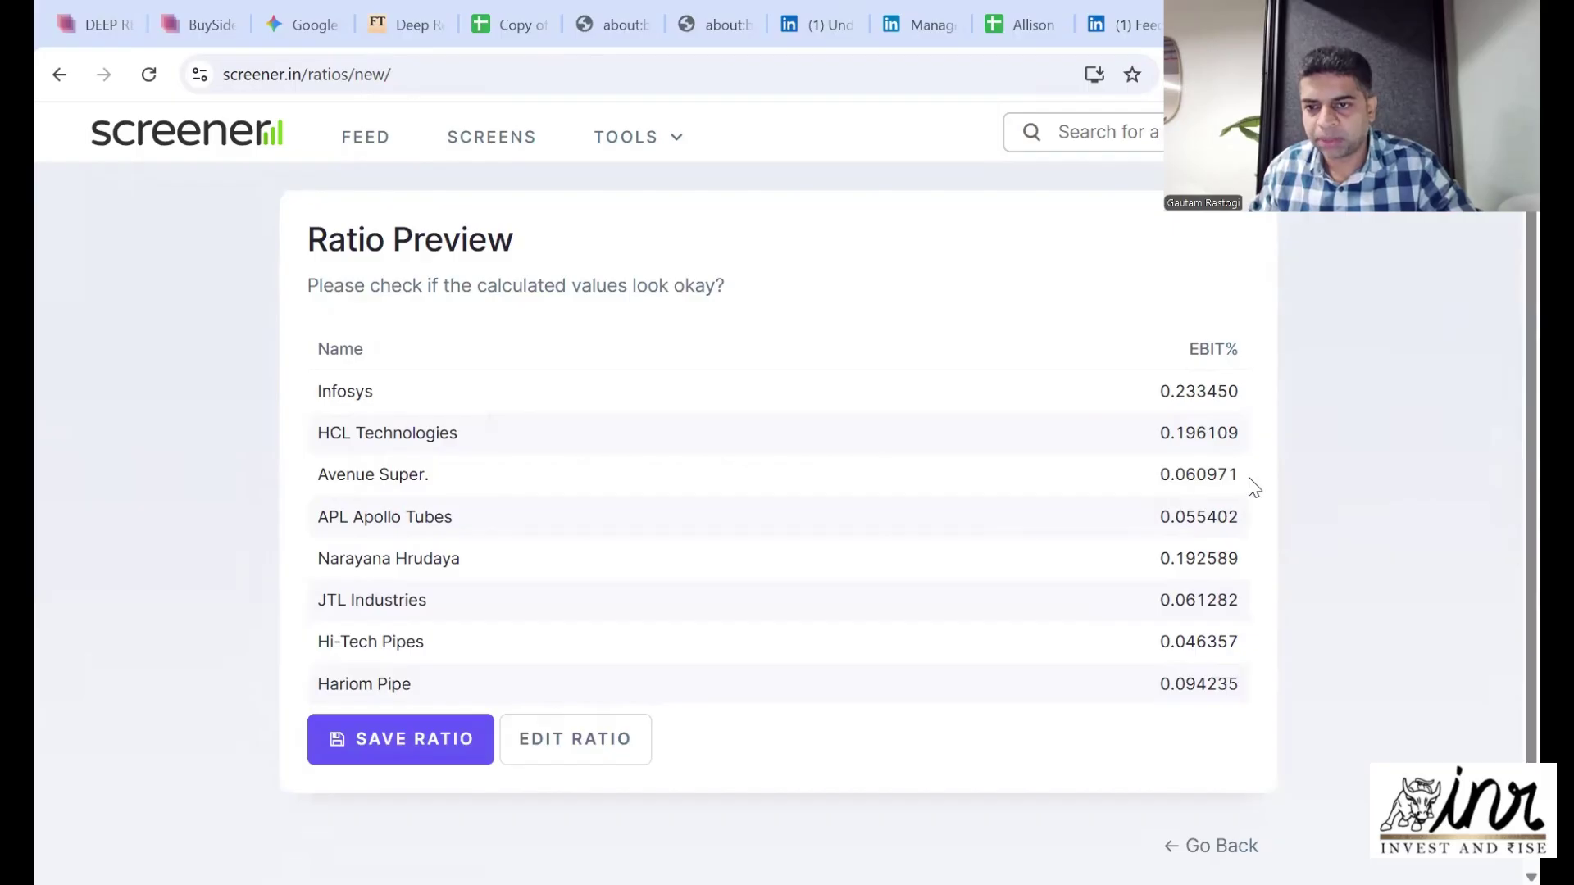
left_click_drag(1247, 479, 1142, 483)
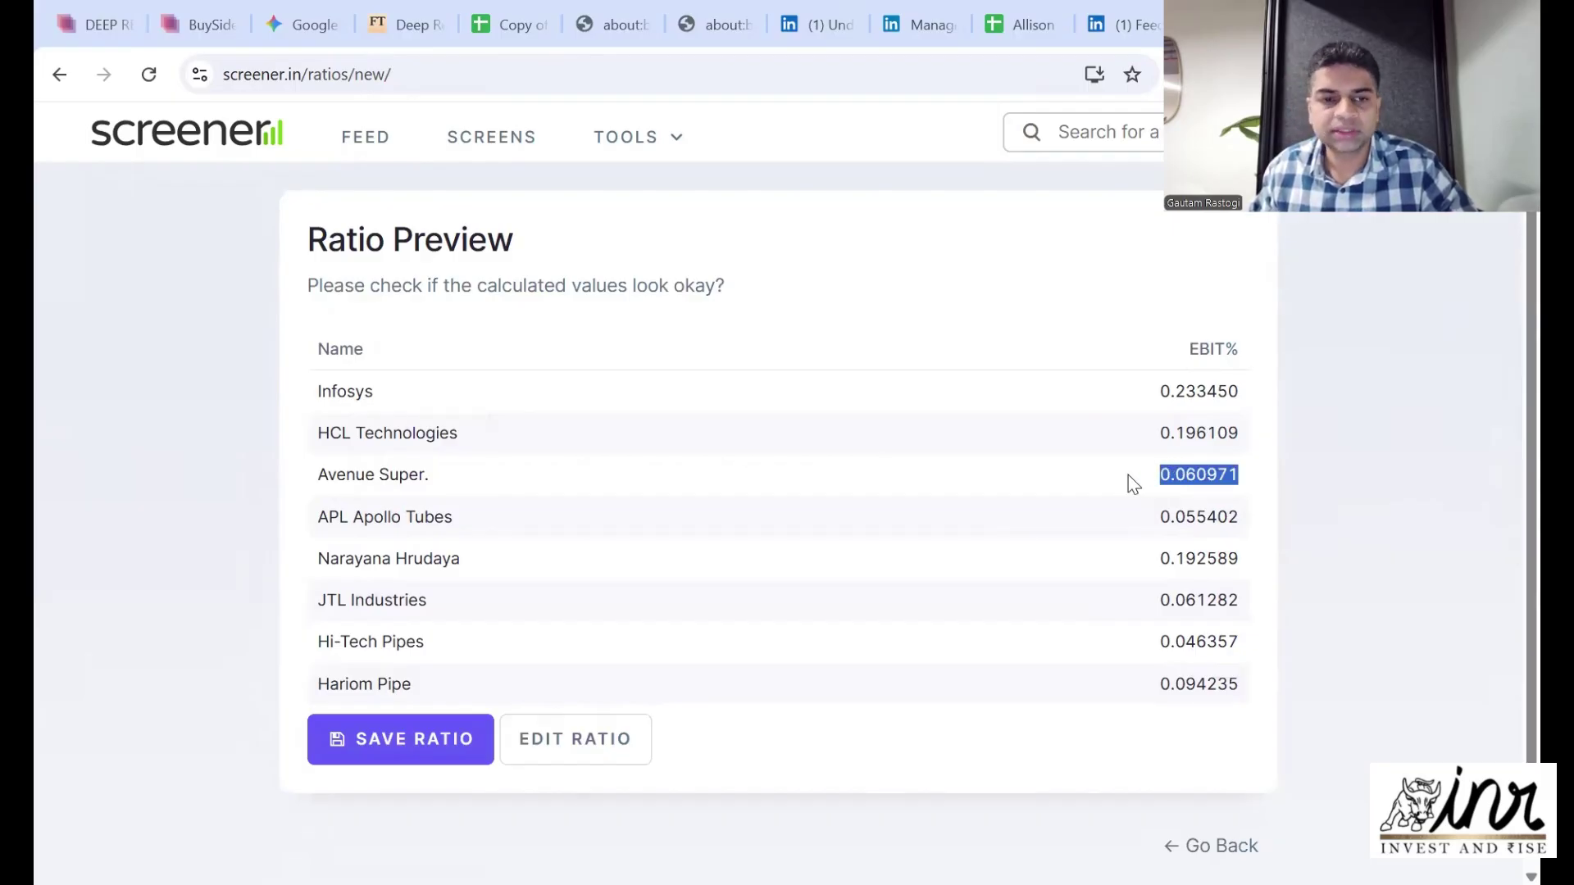
left_click_drag(1133, 484, 311, 477)
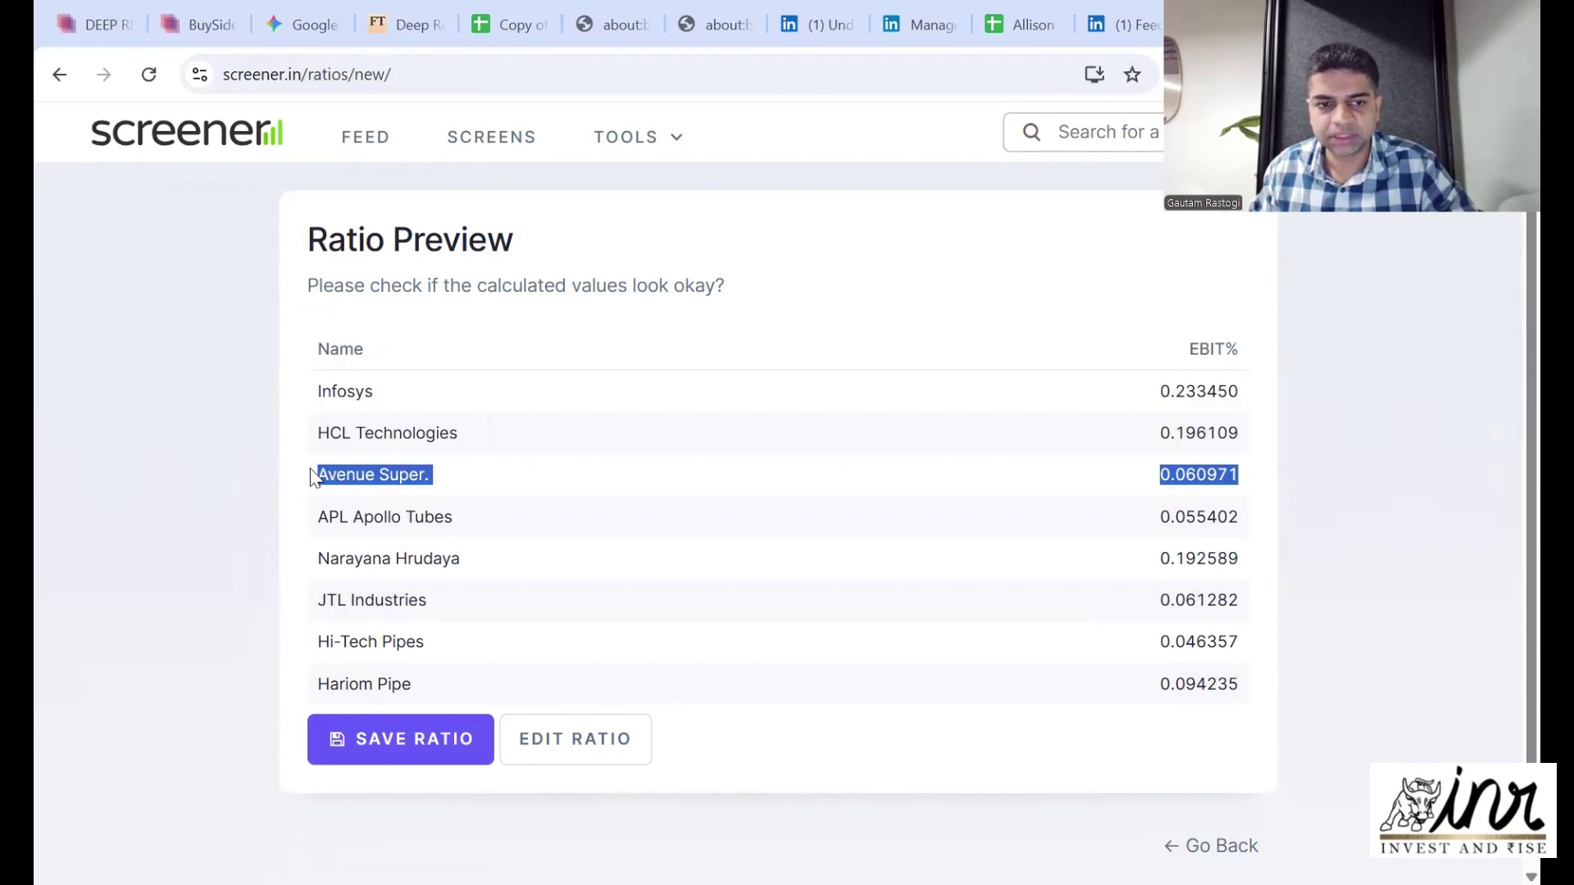
left_click(386, 746)
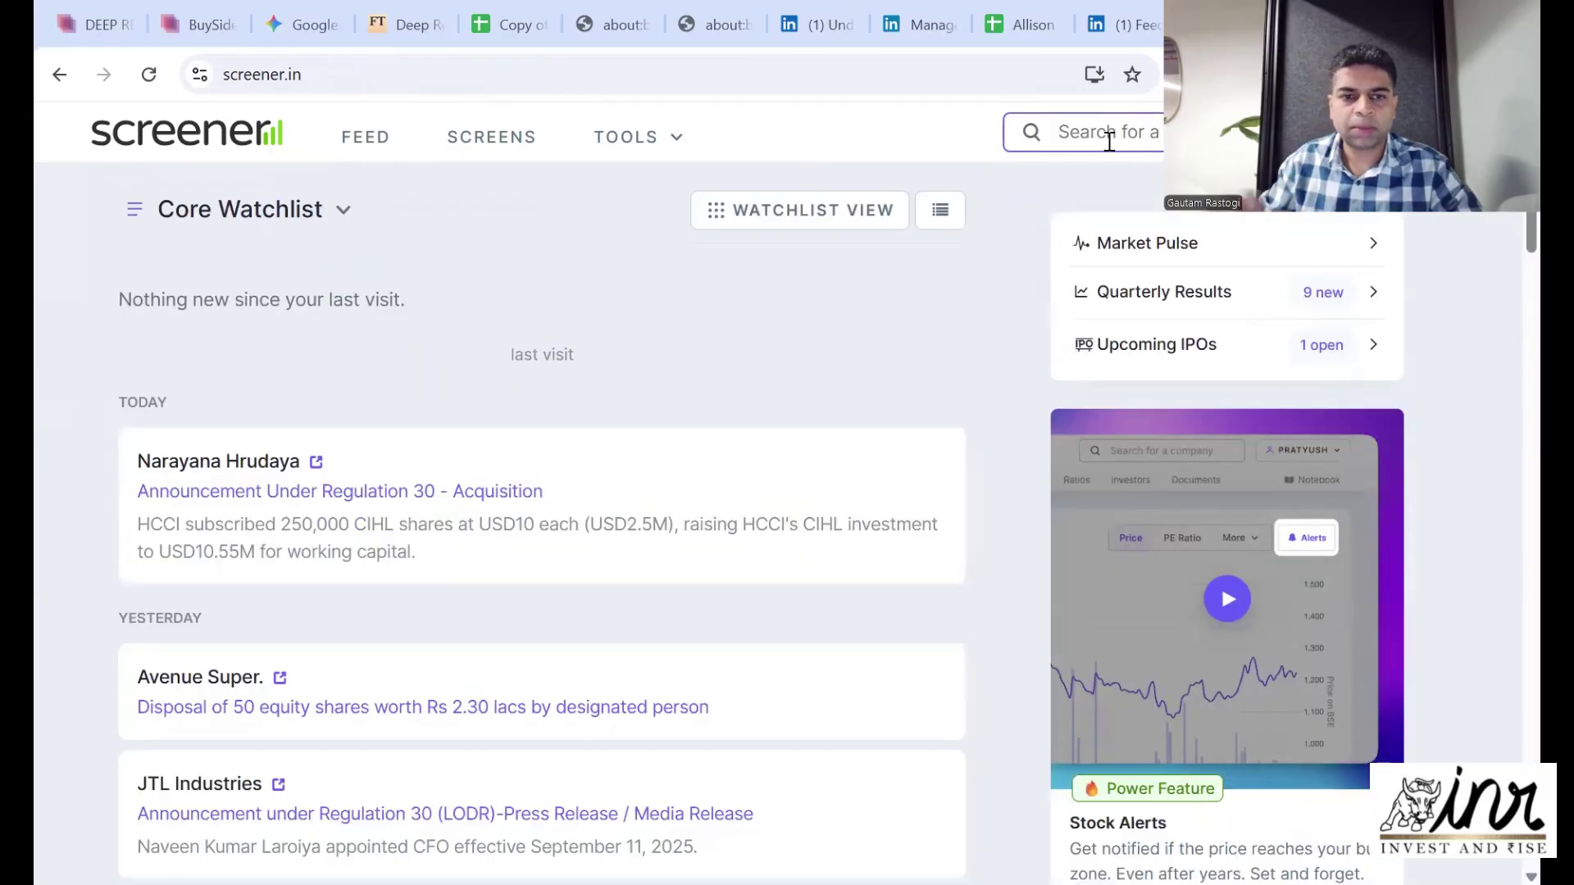
- Search for "avenue", open the Avenue Supermarts company page and examine its Capital Efficiency and Op Margin ratios
left_click(1093, 131)
type("avenue")
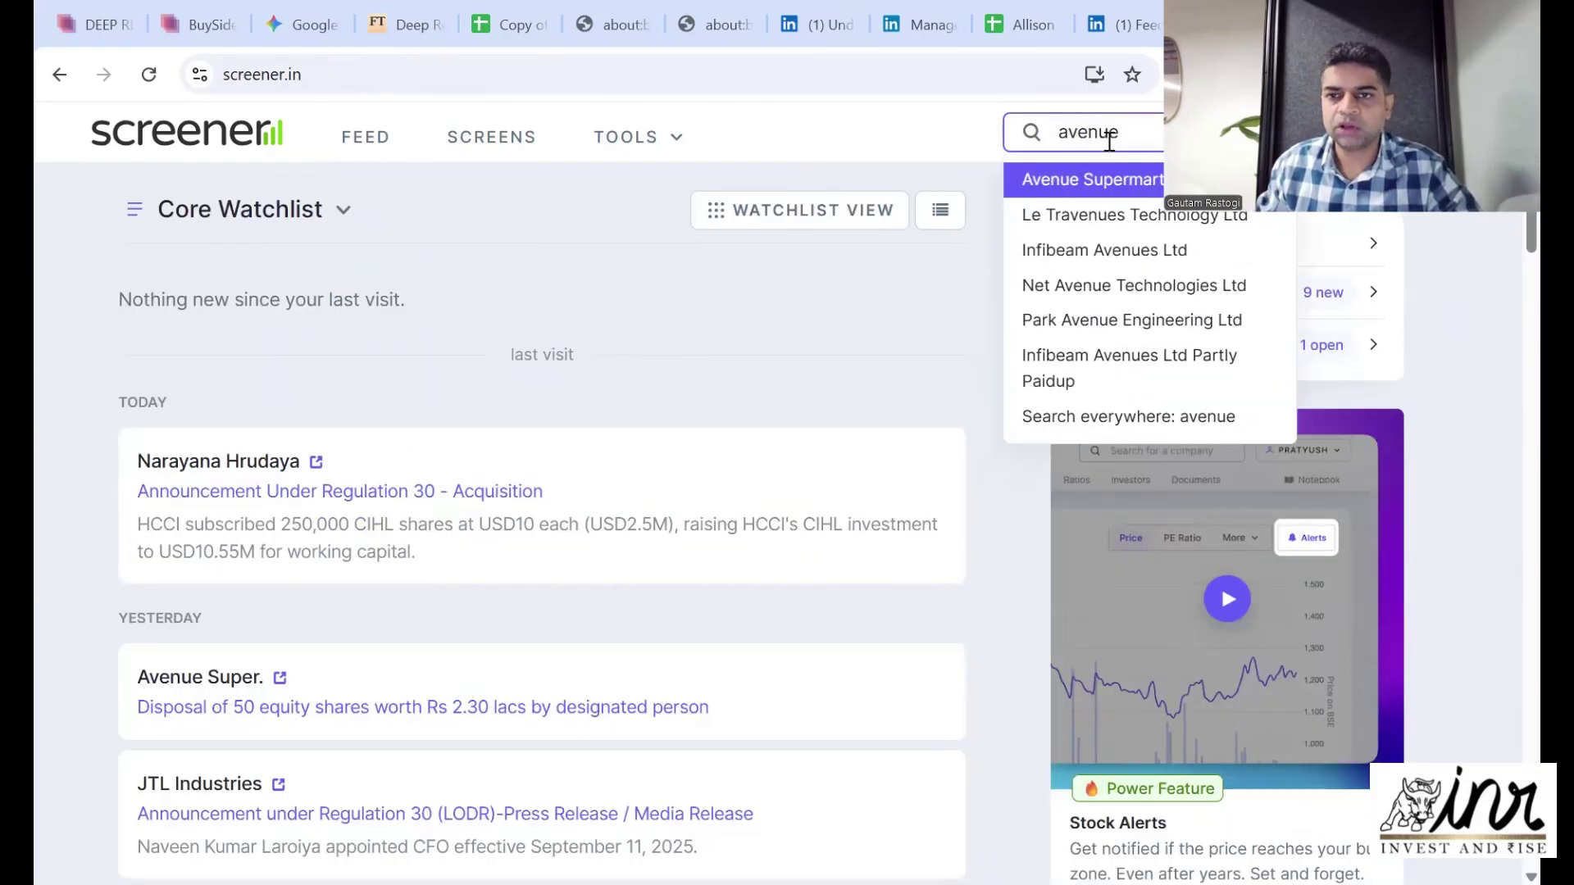
left_click(1065, 178)
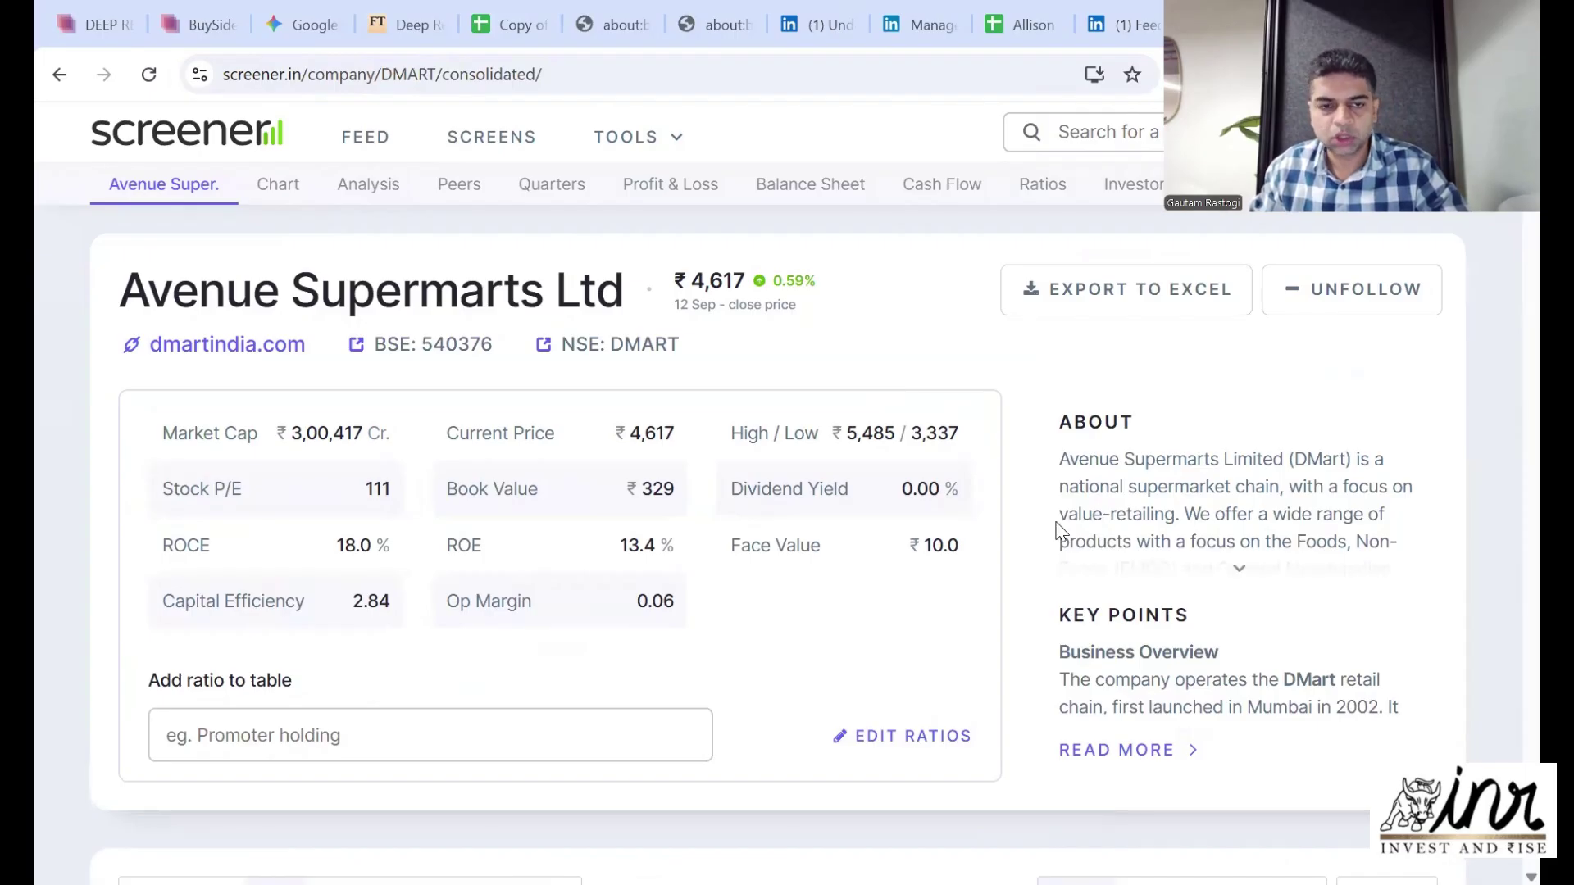
left_click_drag(705, 601, 167, 598)
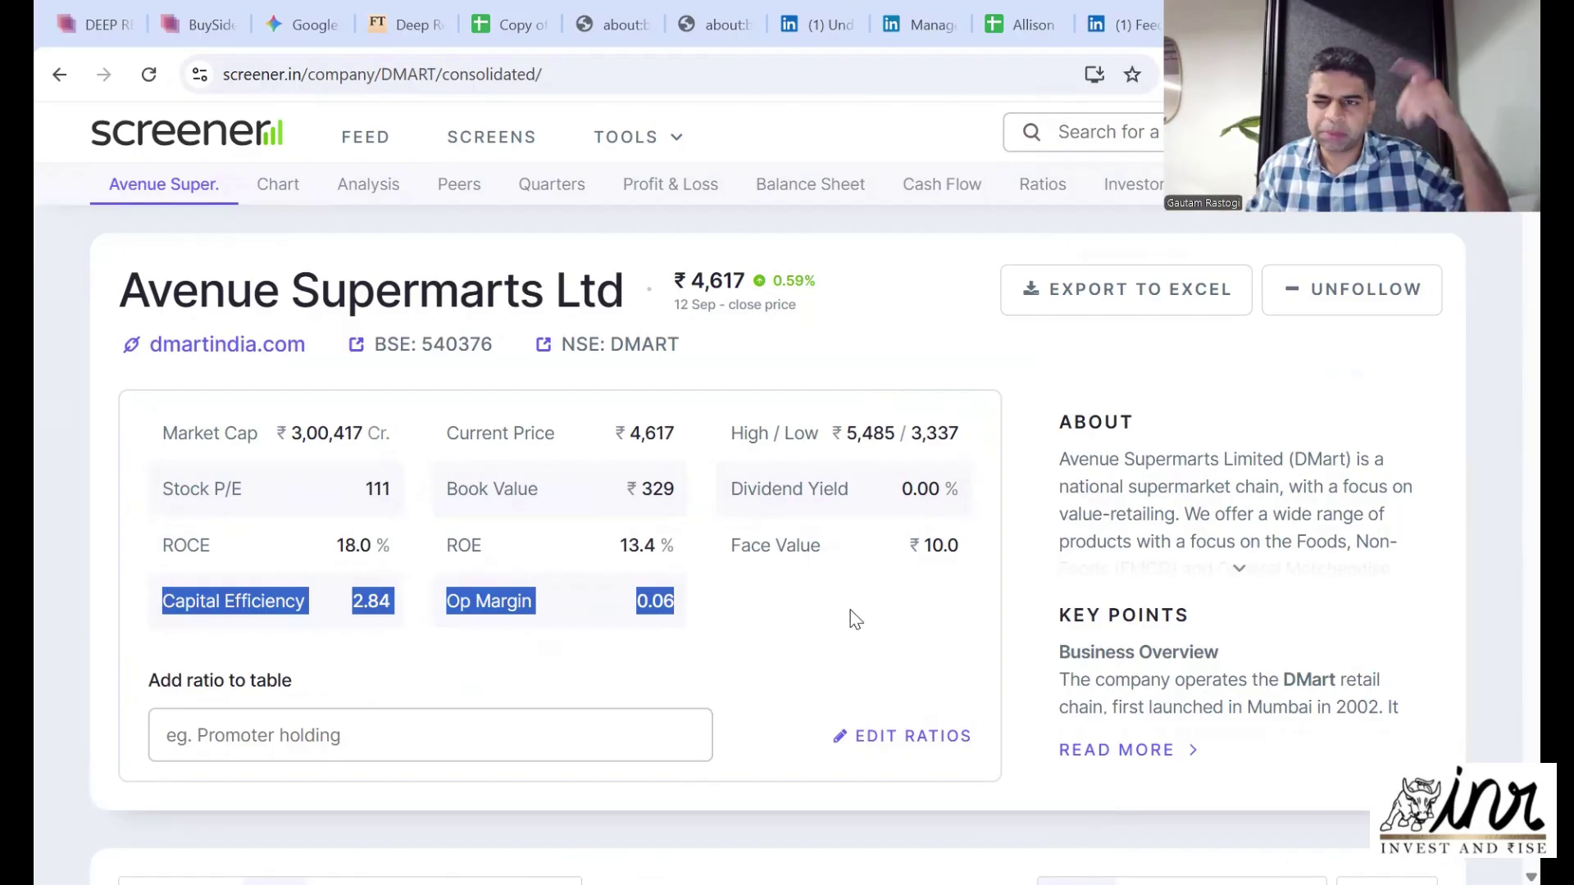
left_click(682, 618)
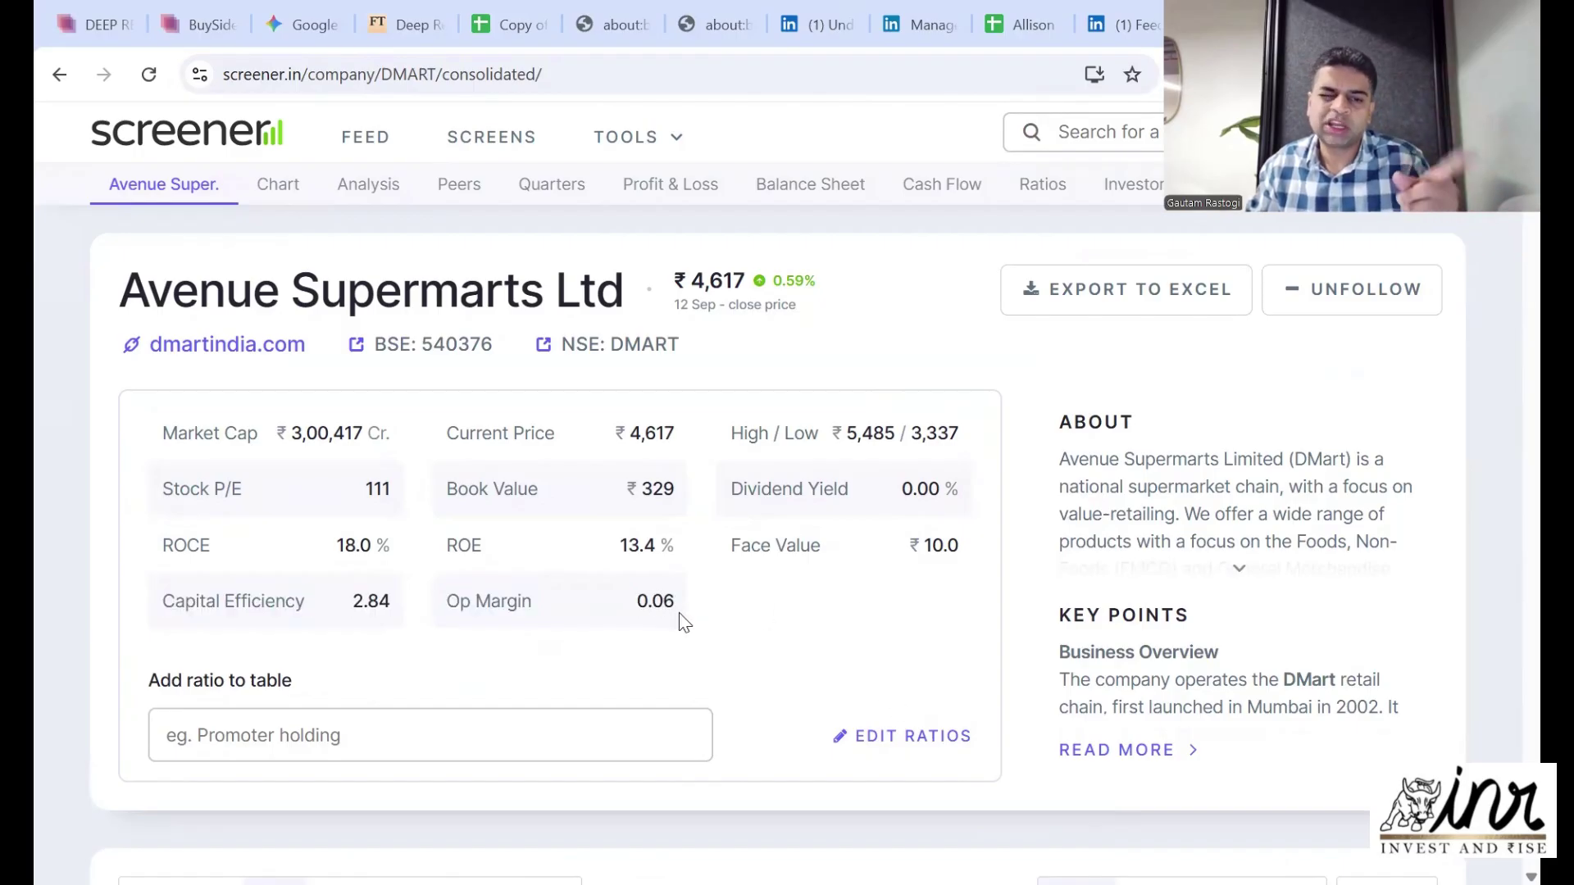
left_click_drag(443, 596, 139, 585)
left_click(414, 607)
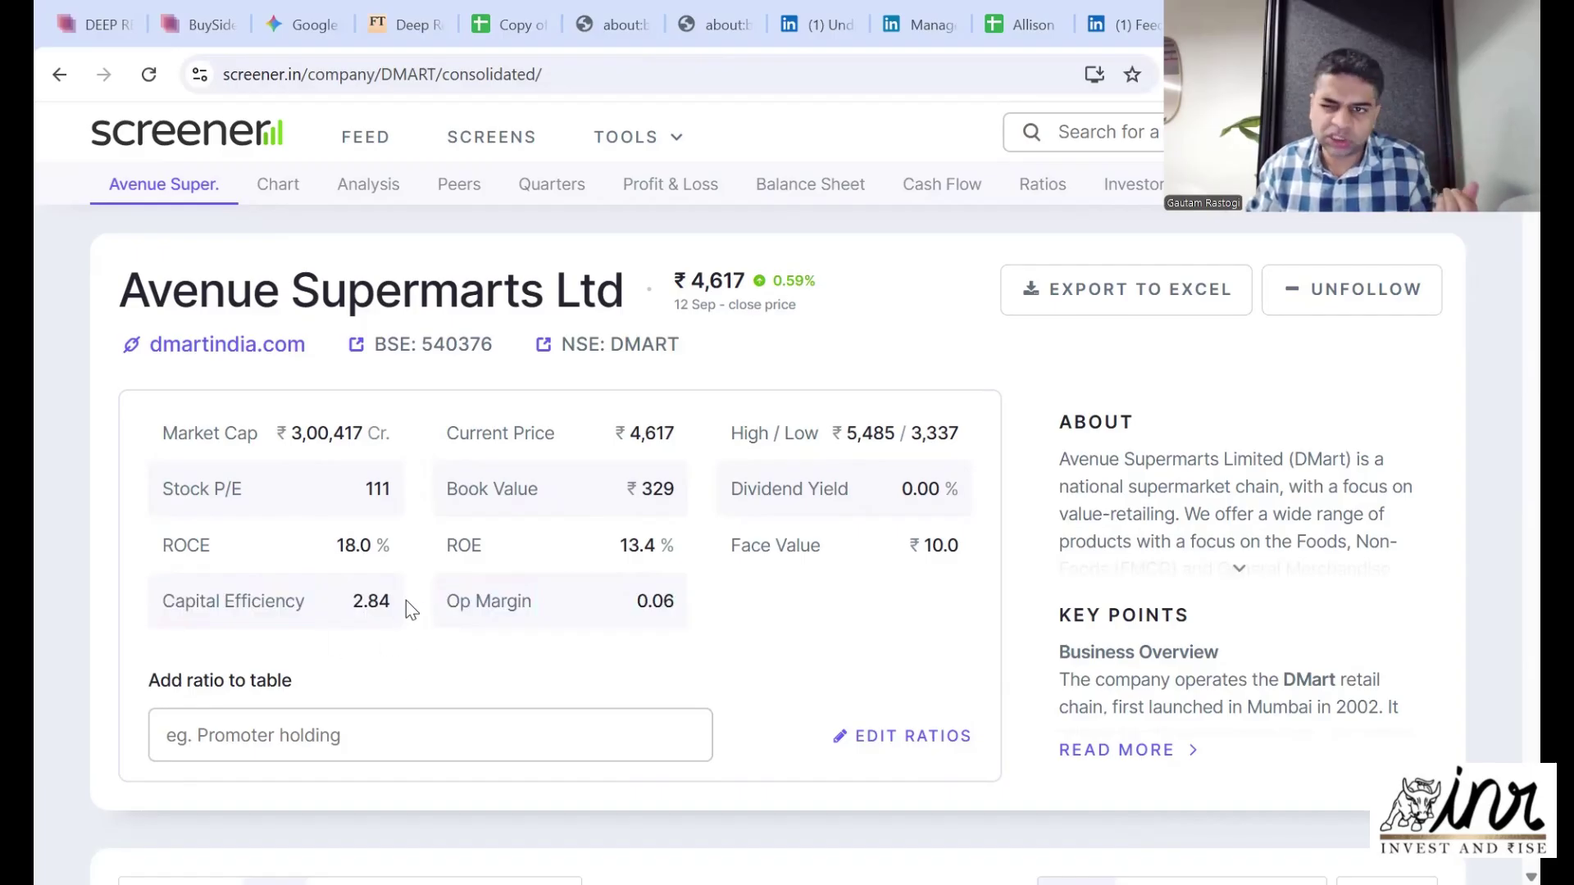
mouse_move(733, 587)
left_mouse_down()
mouse_move(169, 598)
mouse_move(727, 568)
left_mouse_up()
- Examine the yearly ROCE % row in the company's Ratios table
scroll(727, 568, "down", 15)
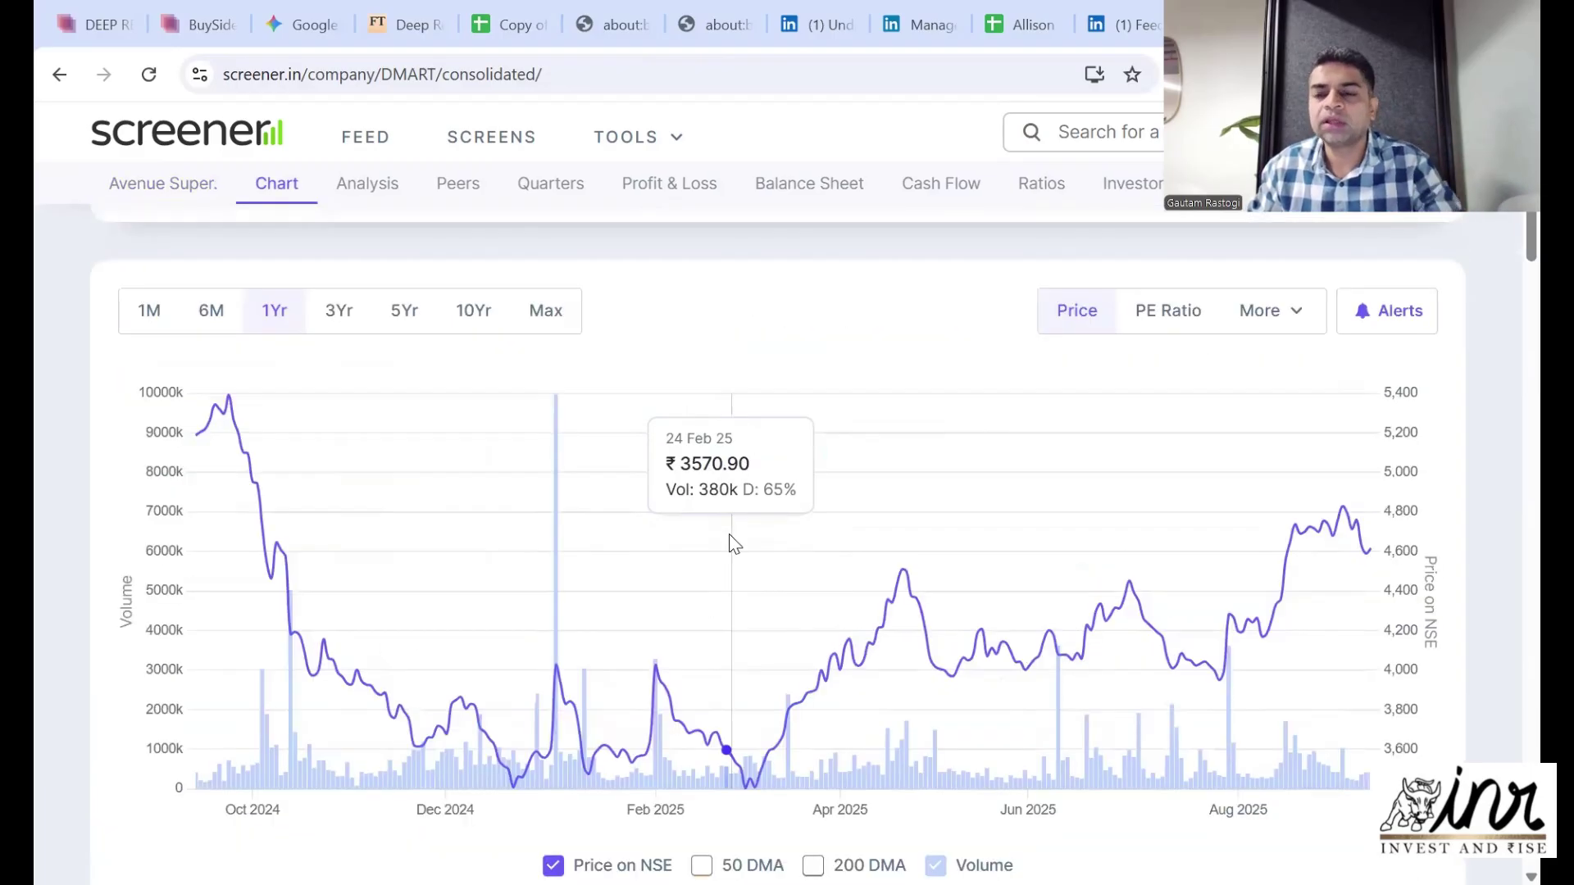
scroll(728, 529, "down", 5)
scroll(720, 524, "down", 10)
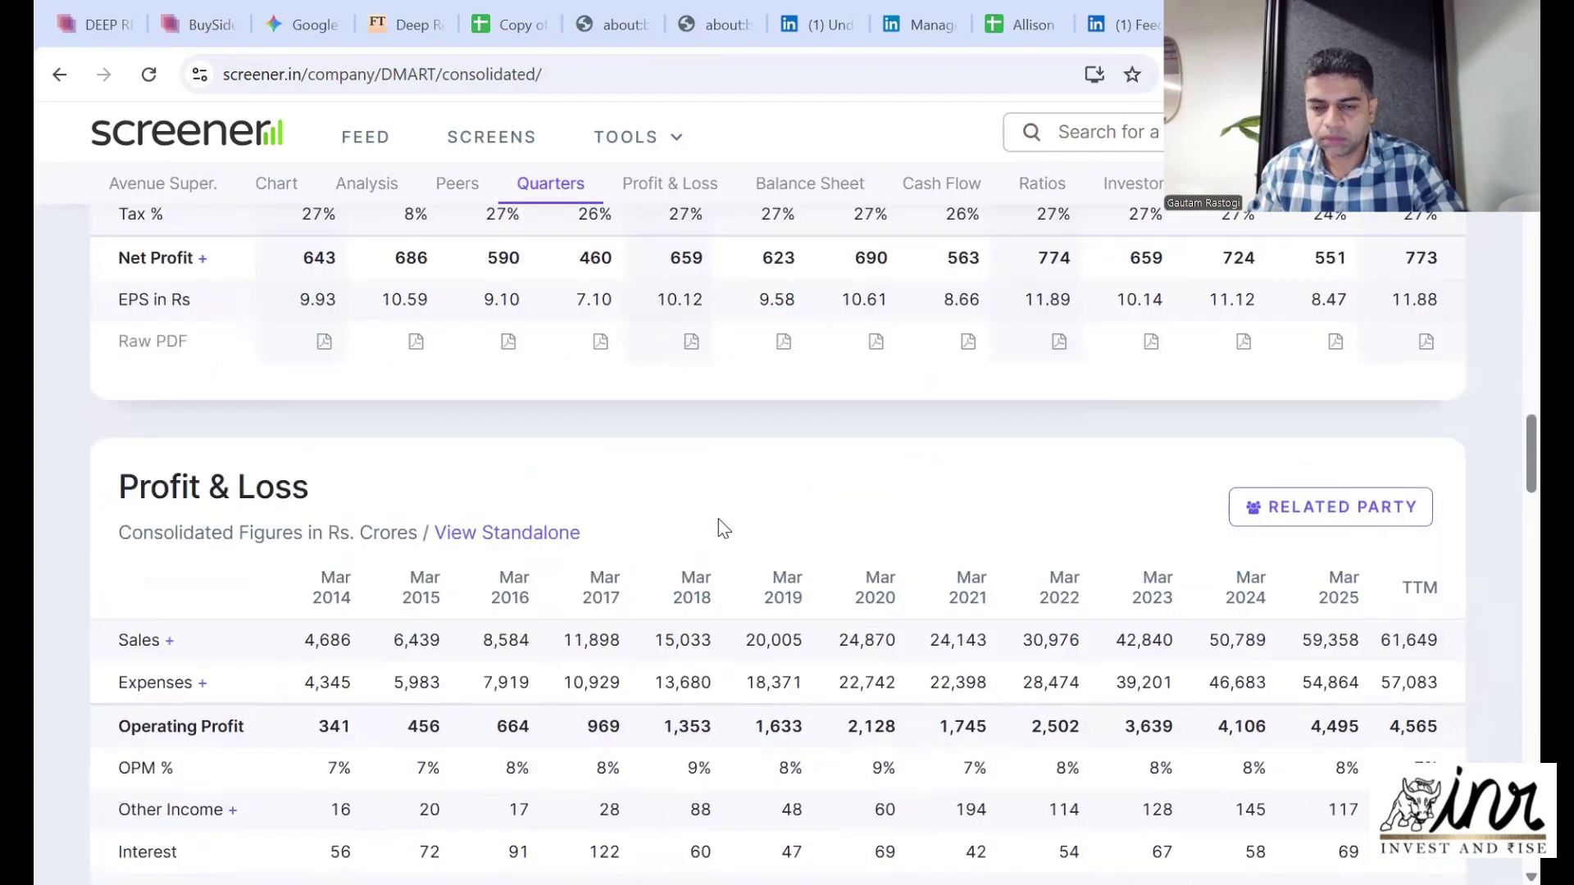
scroll(711, 529, "down", 15)
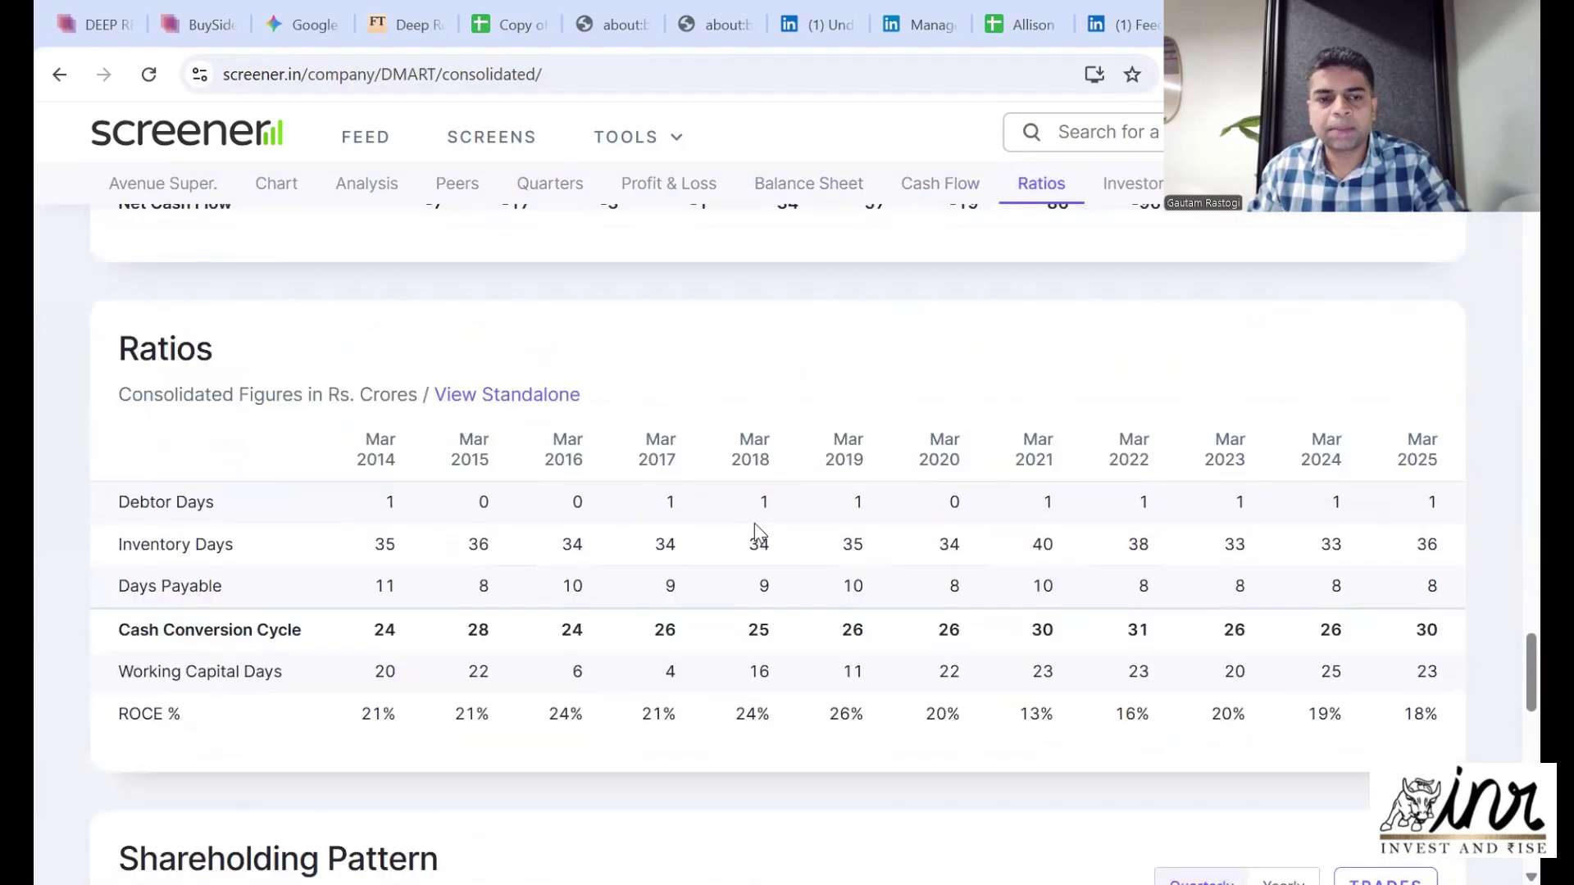
left_click_drag(1394, 720, 90, 738)
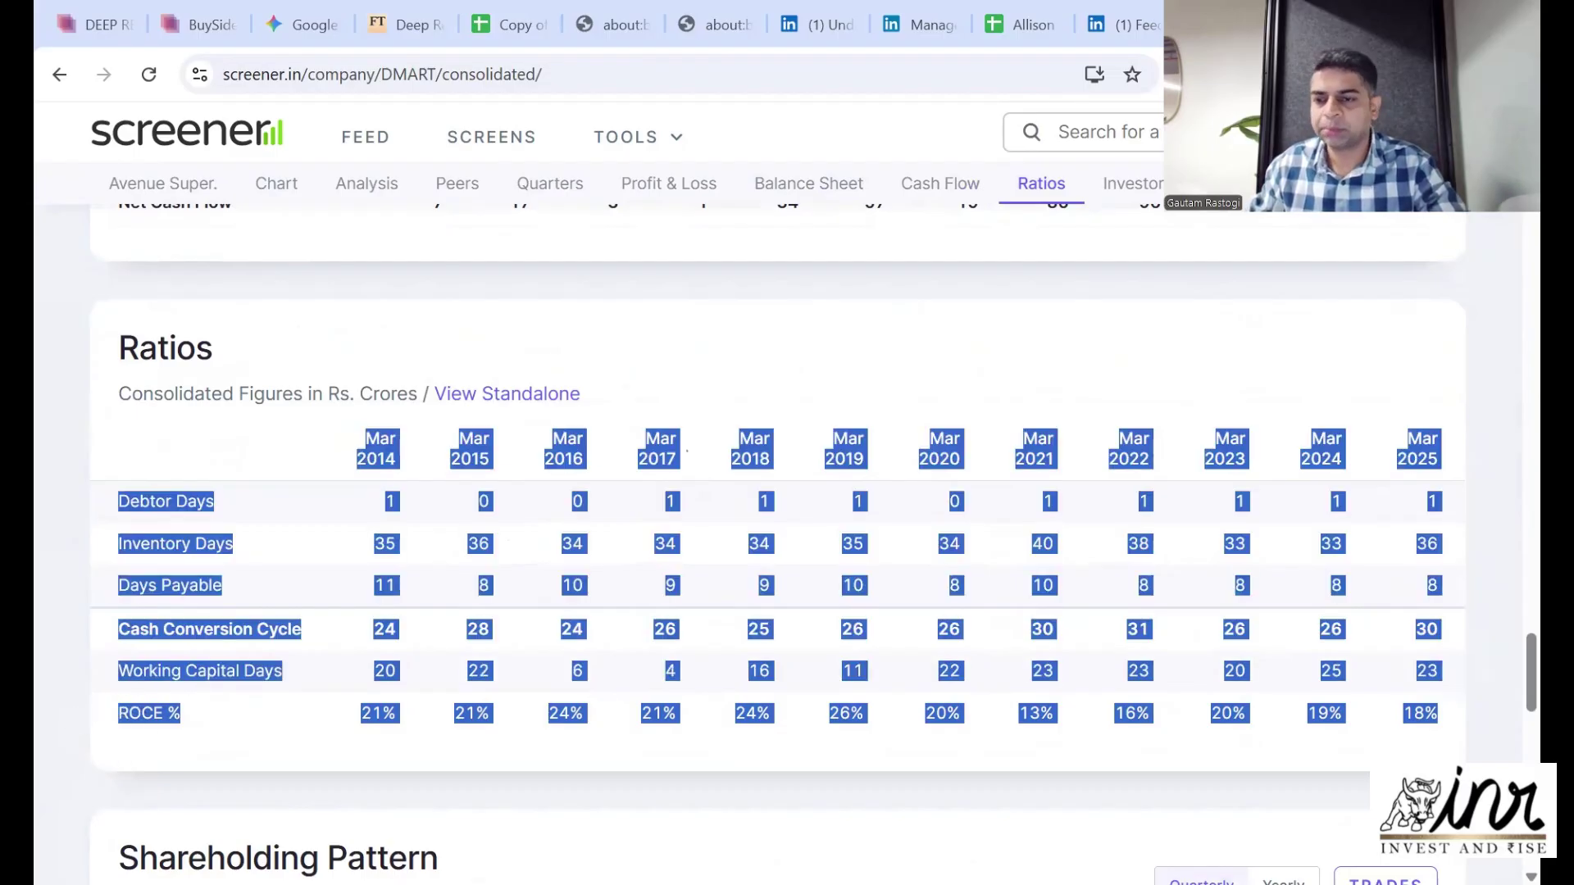
left_click(1459, 718)
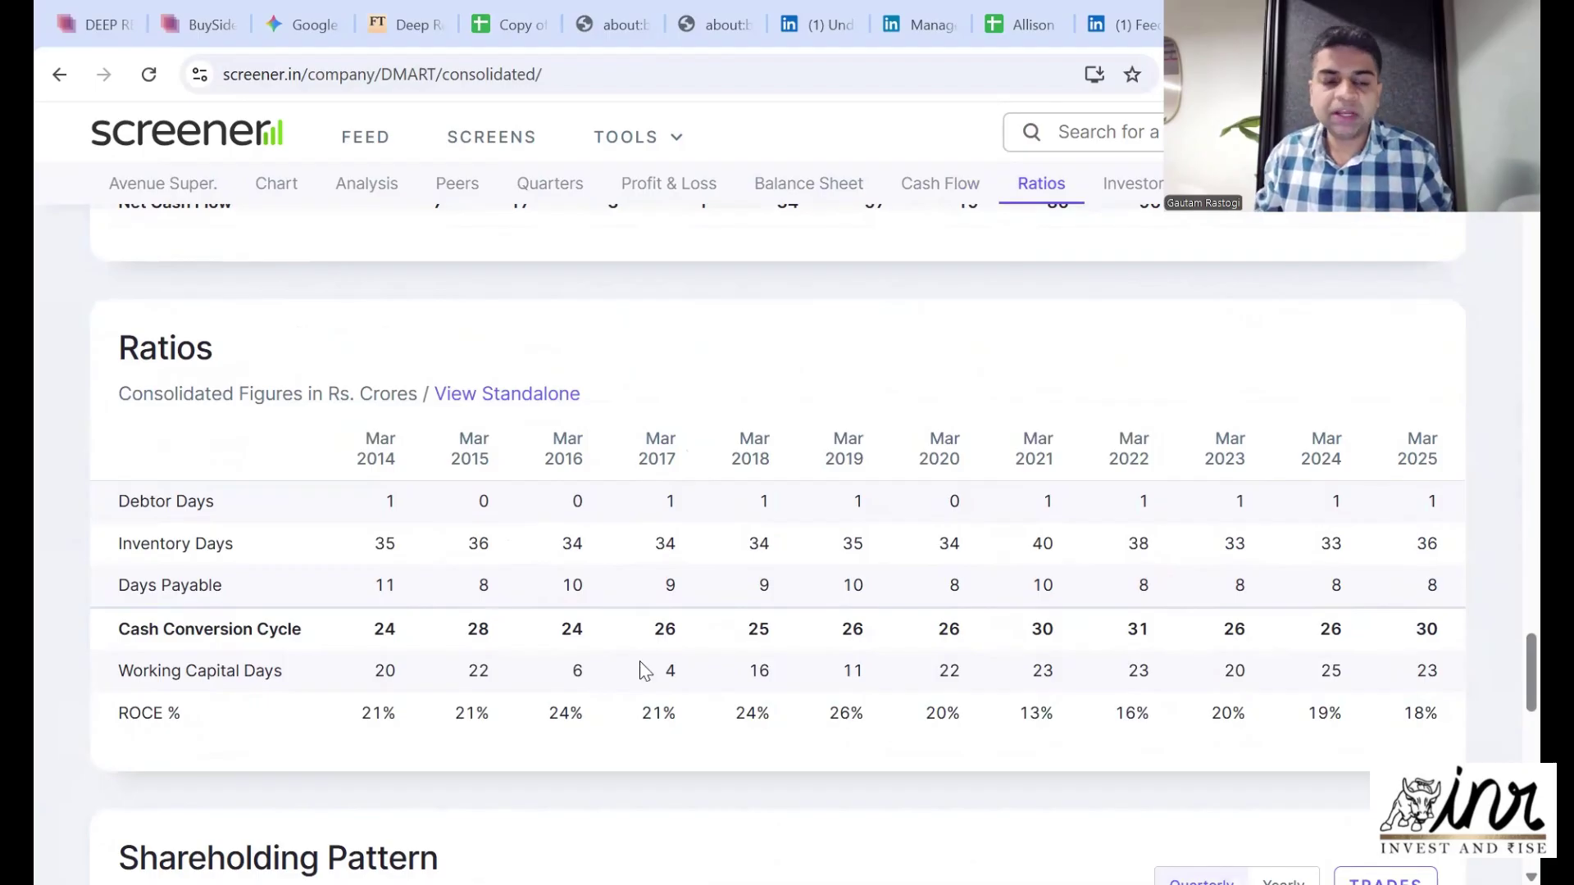
- Open the editing page for the company's displayed ratios and go from there to the list of custom ratios
key("Home")
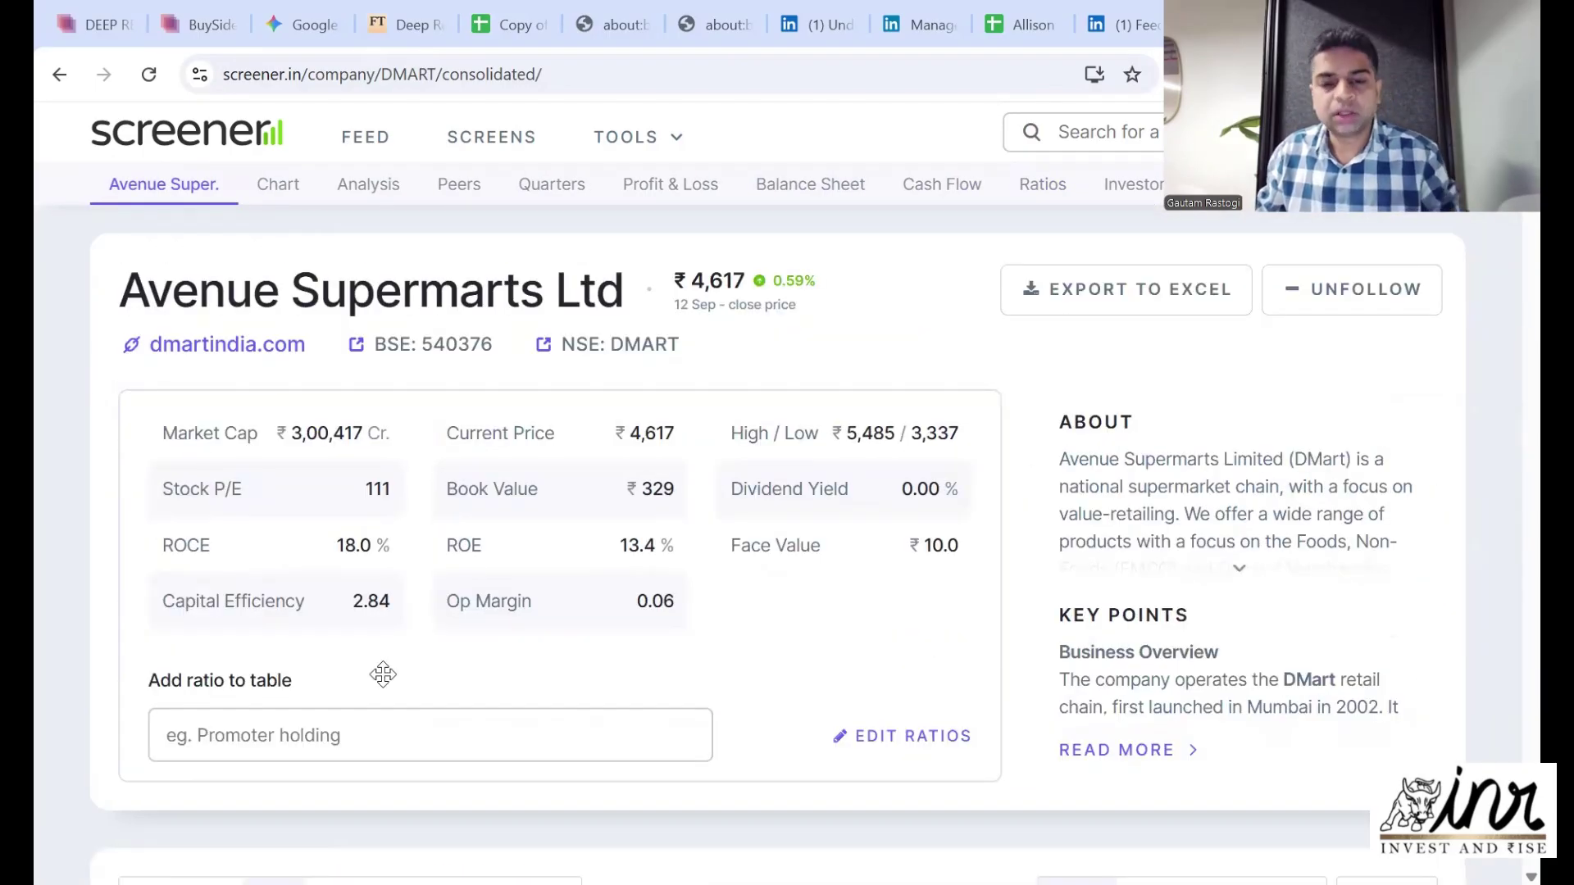
left_click(920, 755)
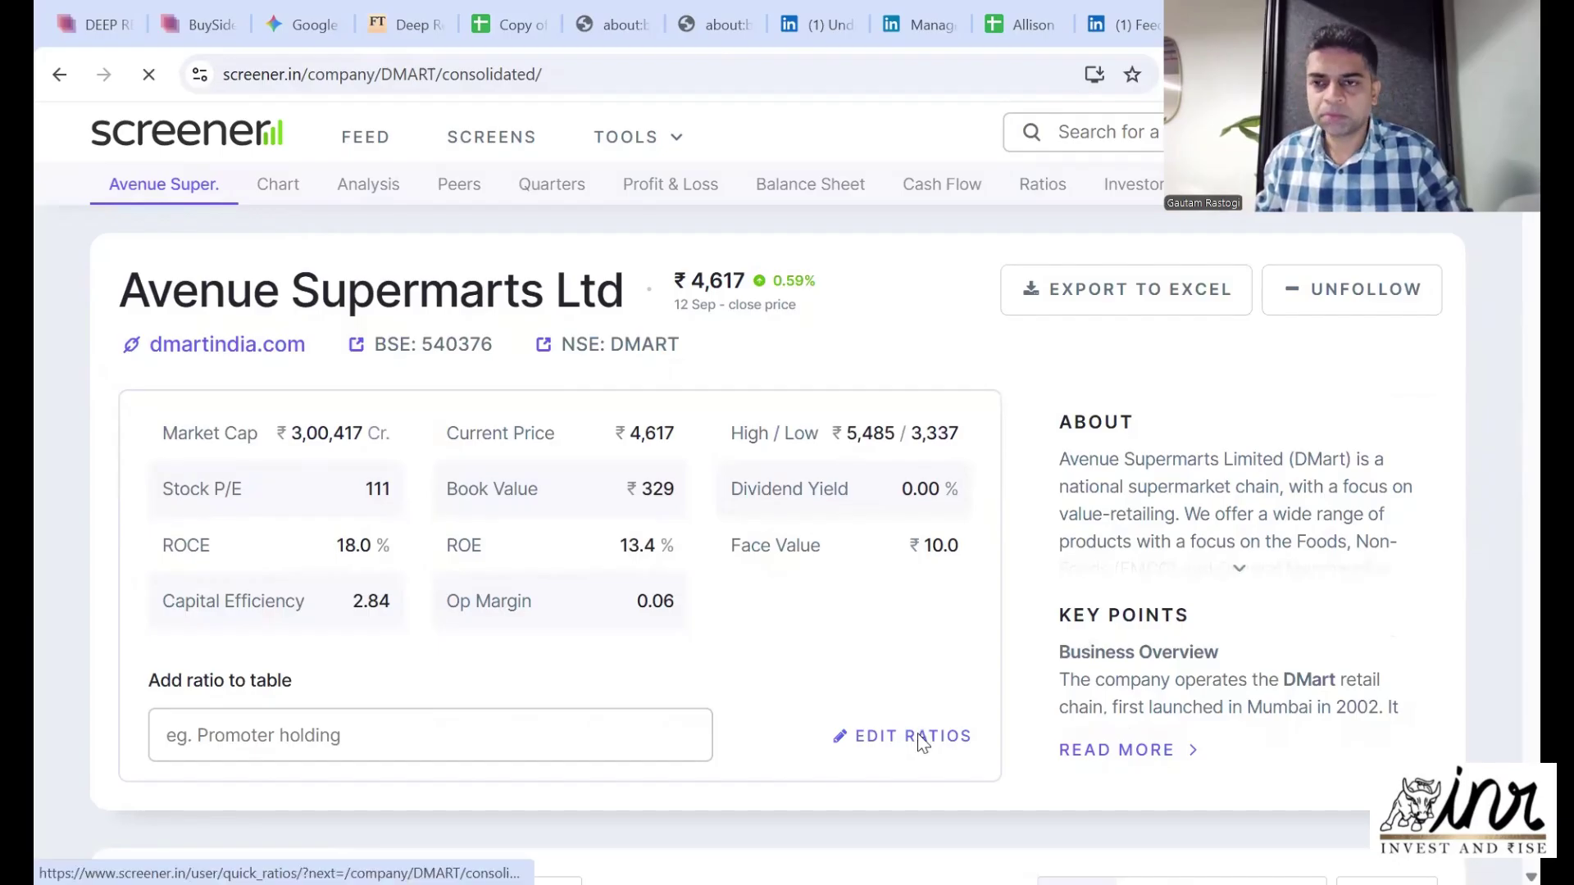
scroll(615, 558, "down", 3)
scroll(615, 551, "down", 15)
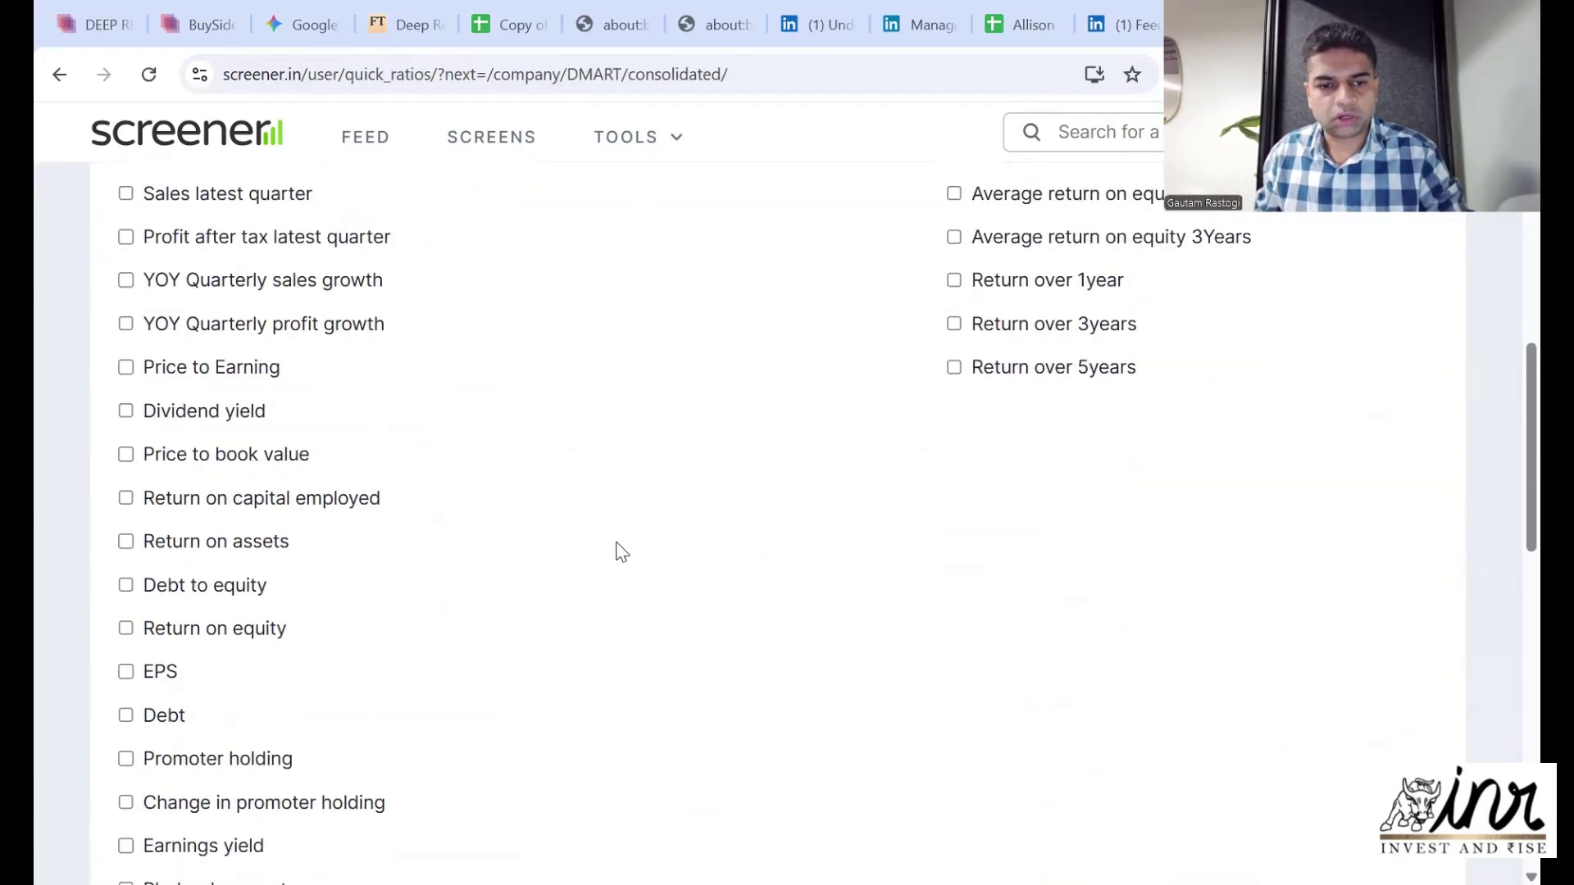
scroll(604, 551, "up", 3)
left_click(572, 569)
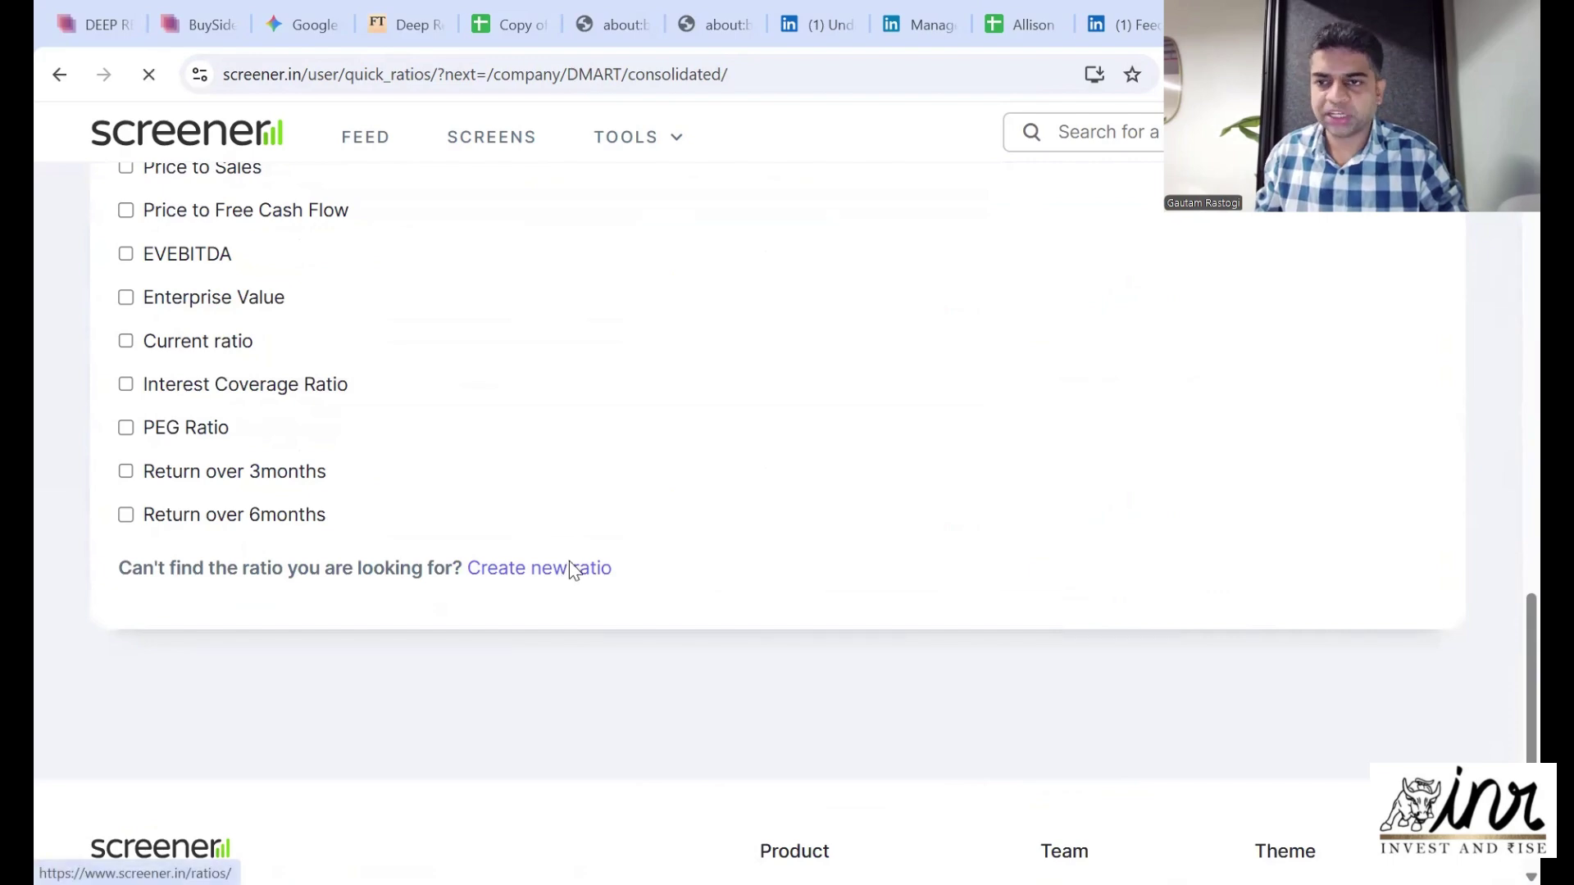
- Open the saved Capital Efficiency ratio and examine its formula
left_click_drag(562, 426, 379, 443)
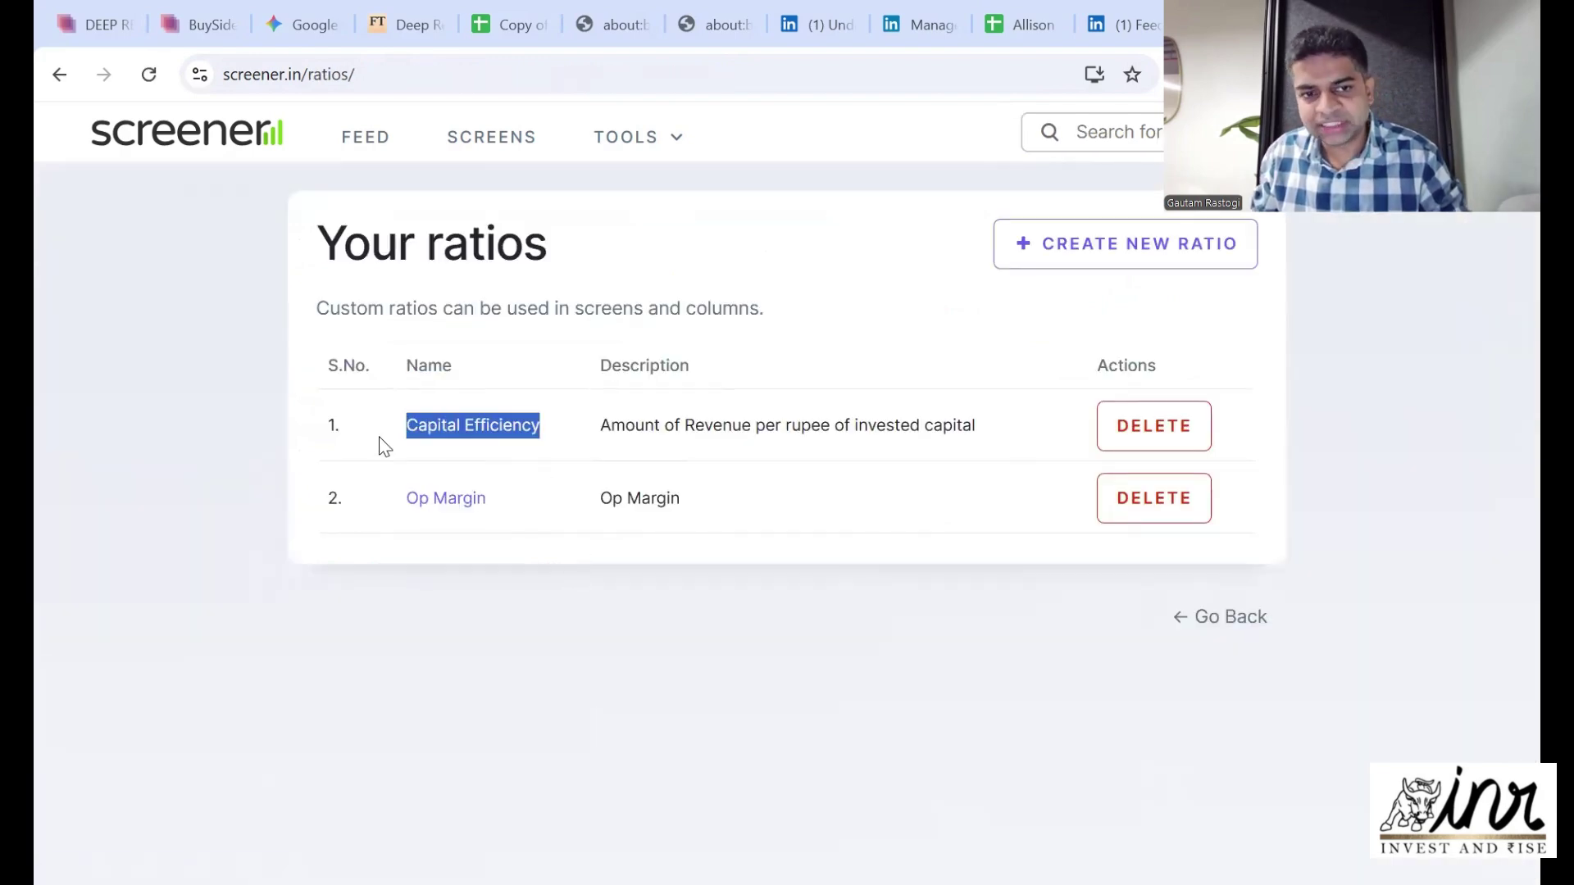
left_click(473, 427)
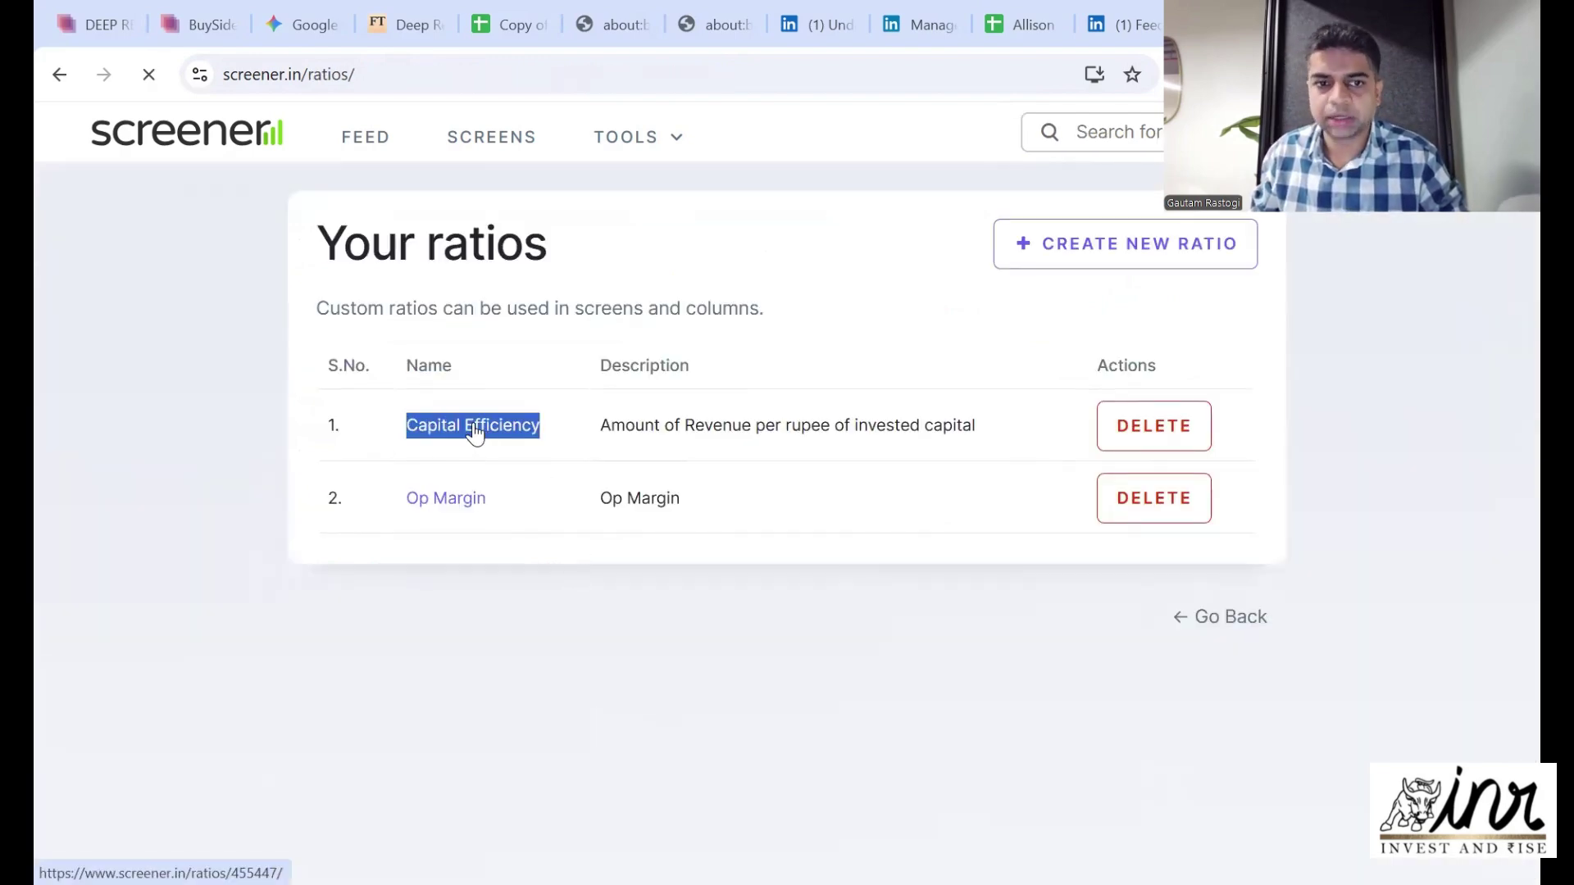
scroll(583, 630, "down", 2)
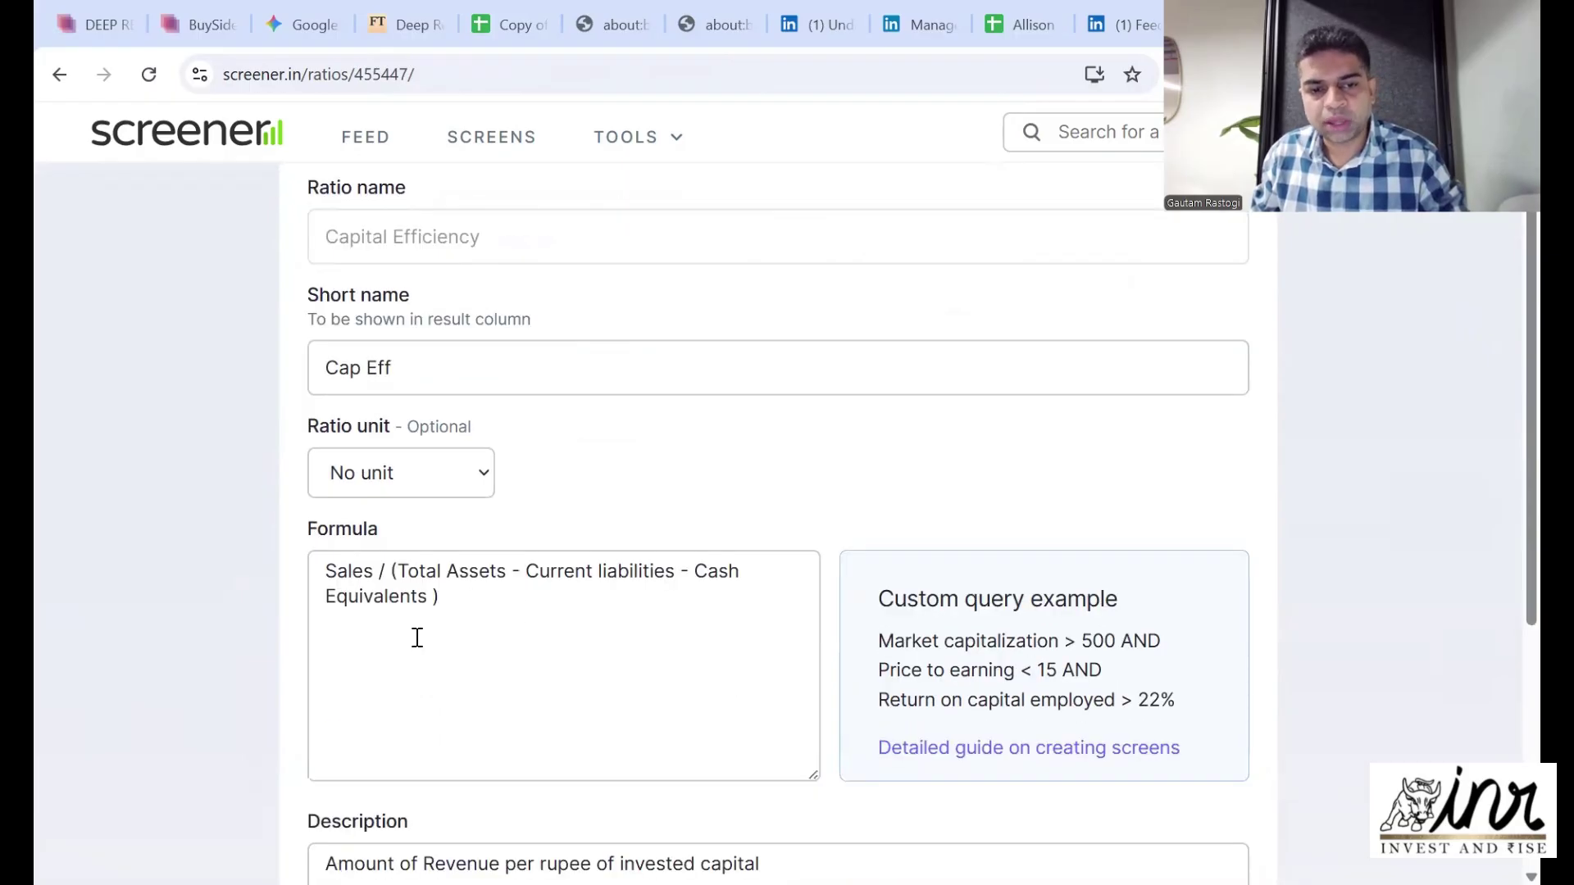
left_click_drag(455, 606, 311, 566)
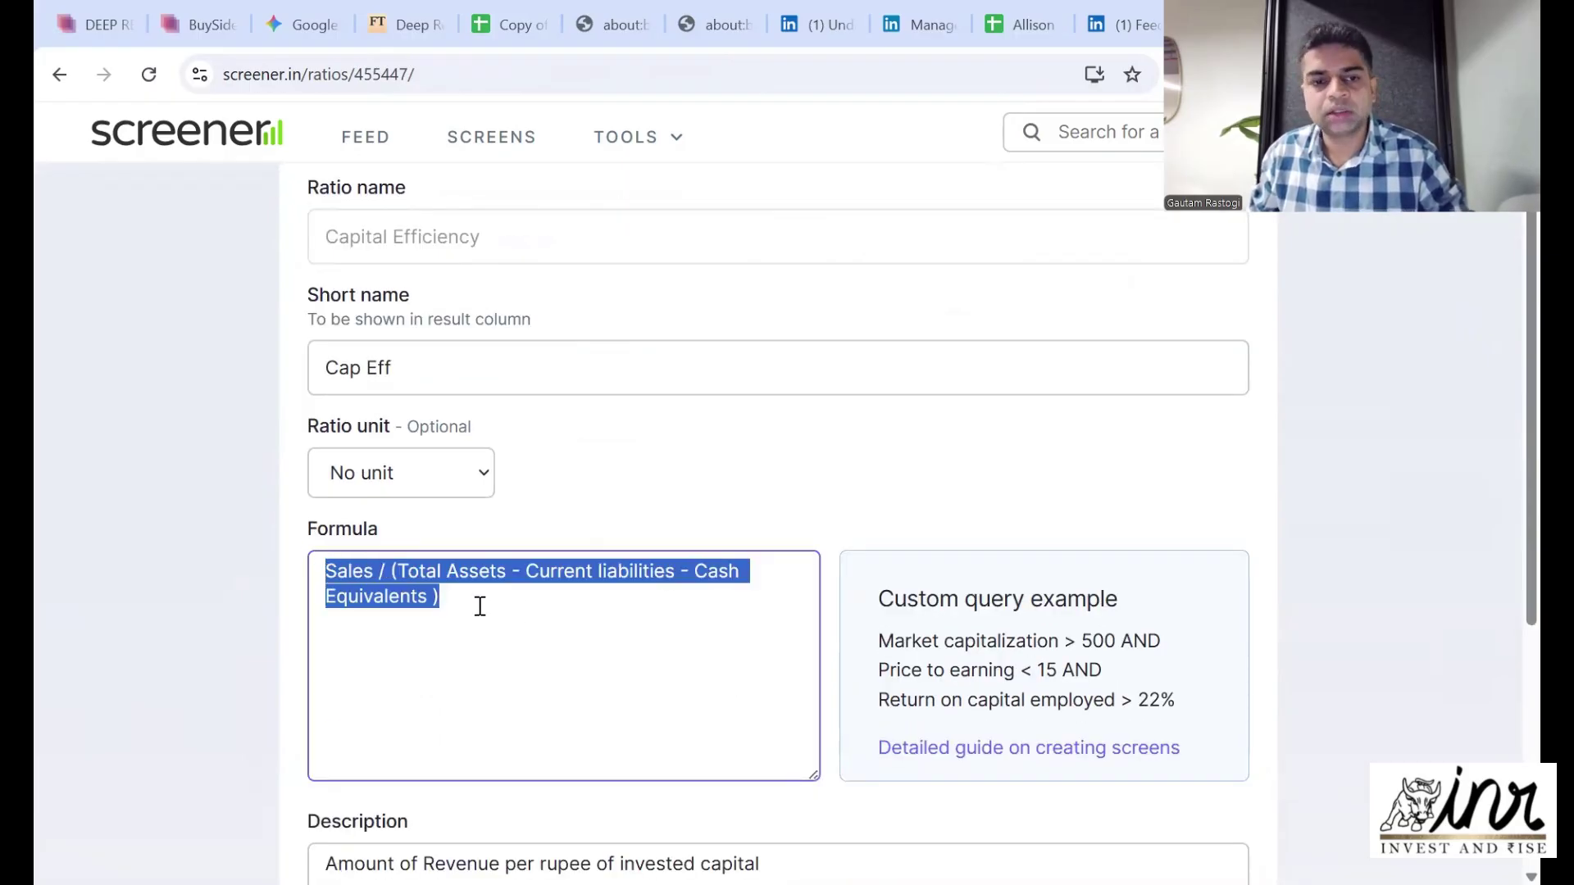
- Try removing the "- Cash Equivalents" term from the Capital Efficiency formula and dismiss the field suggestions
left_click(694, 589)
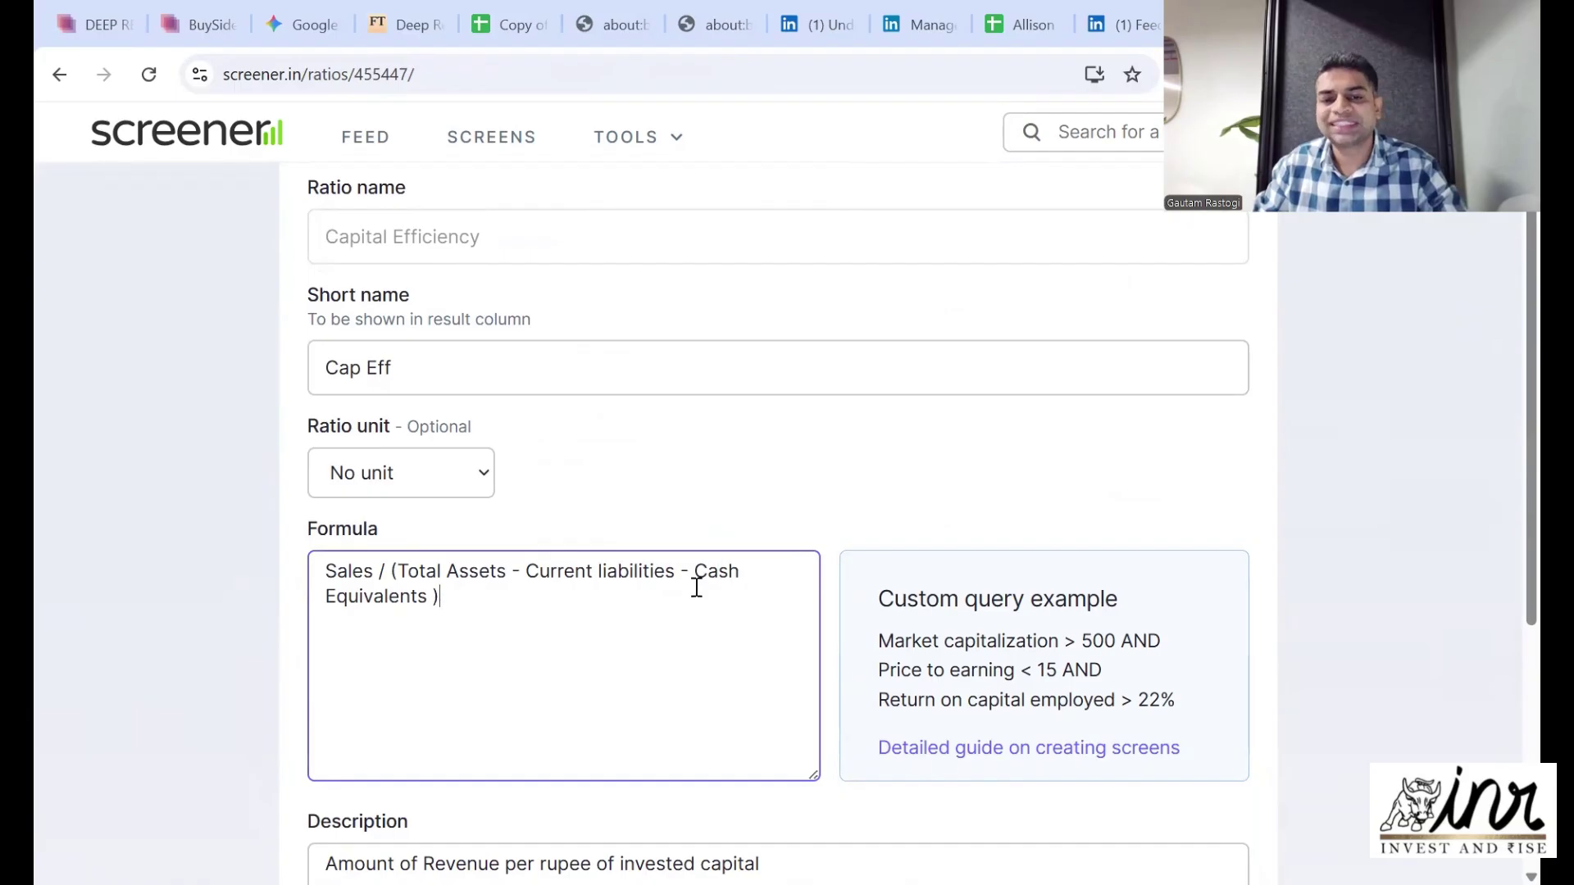
left_click_drag(681, 571, 435, 607)
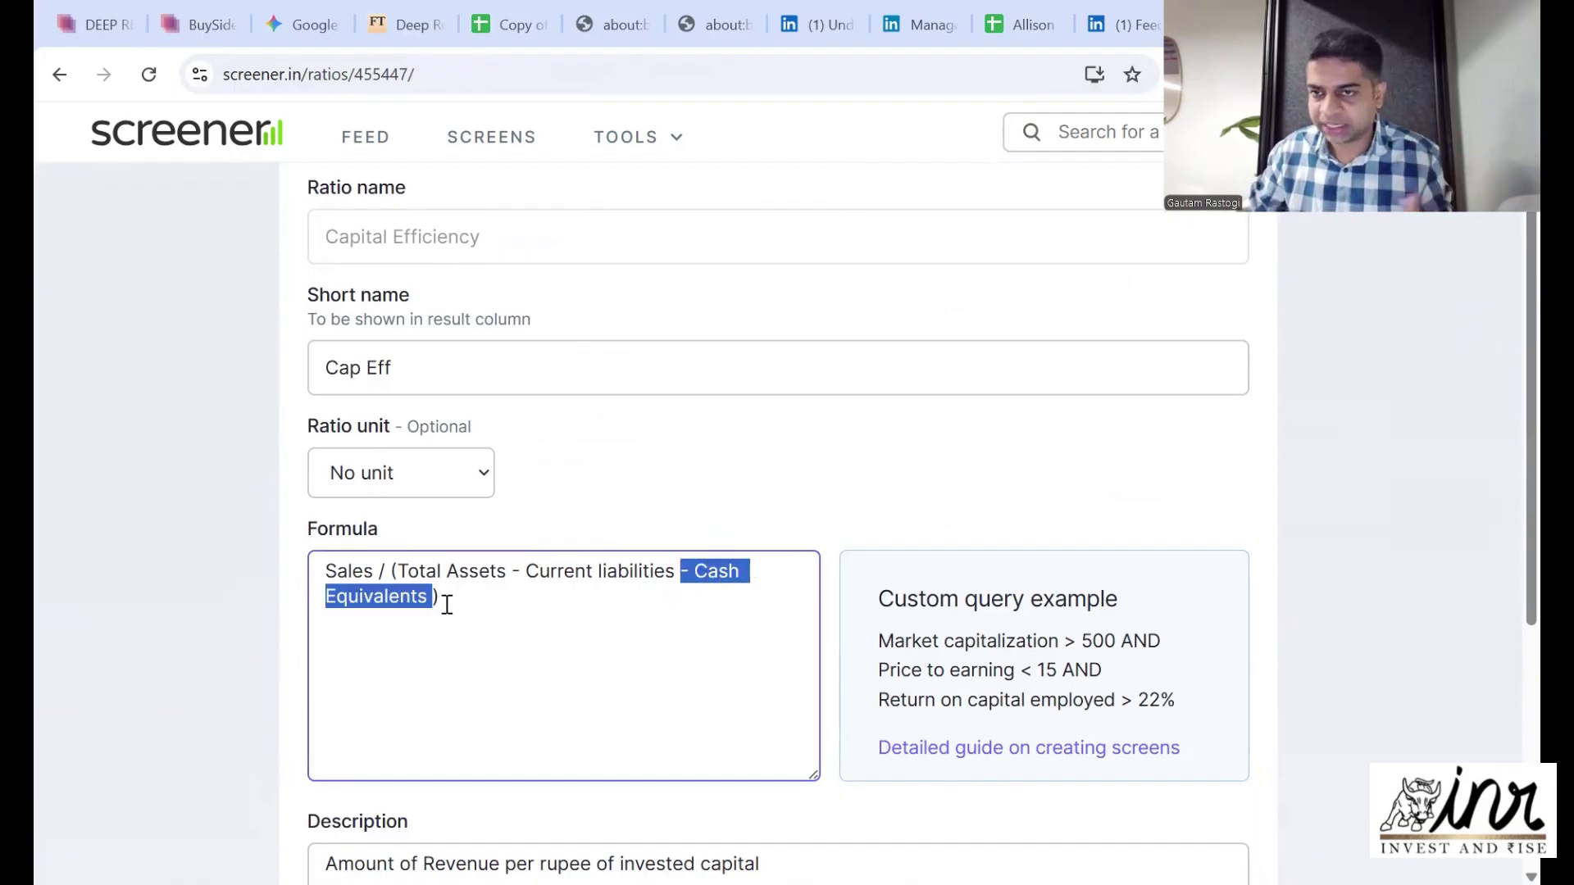
left_click(679, 592)
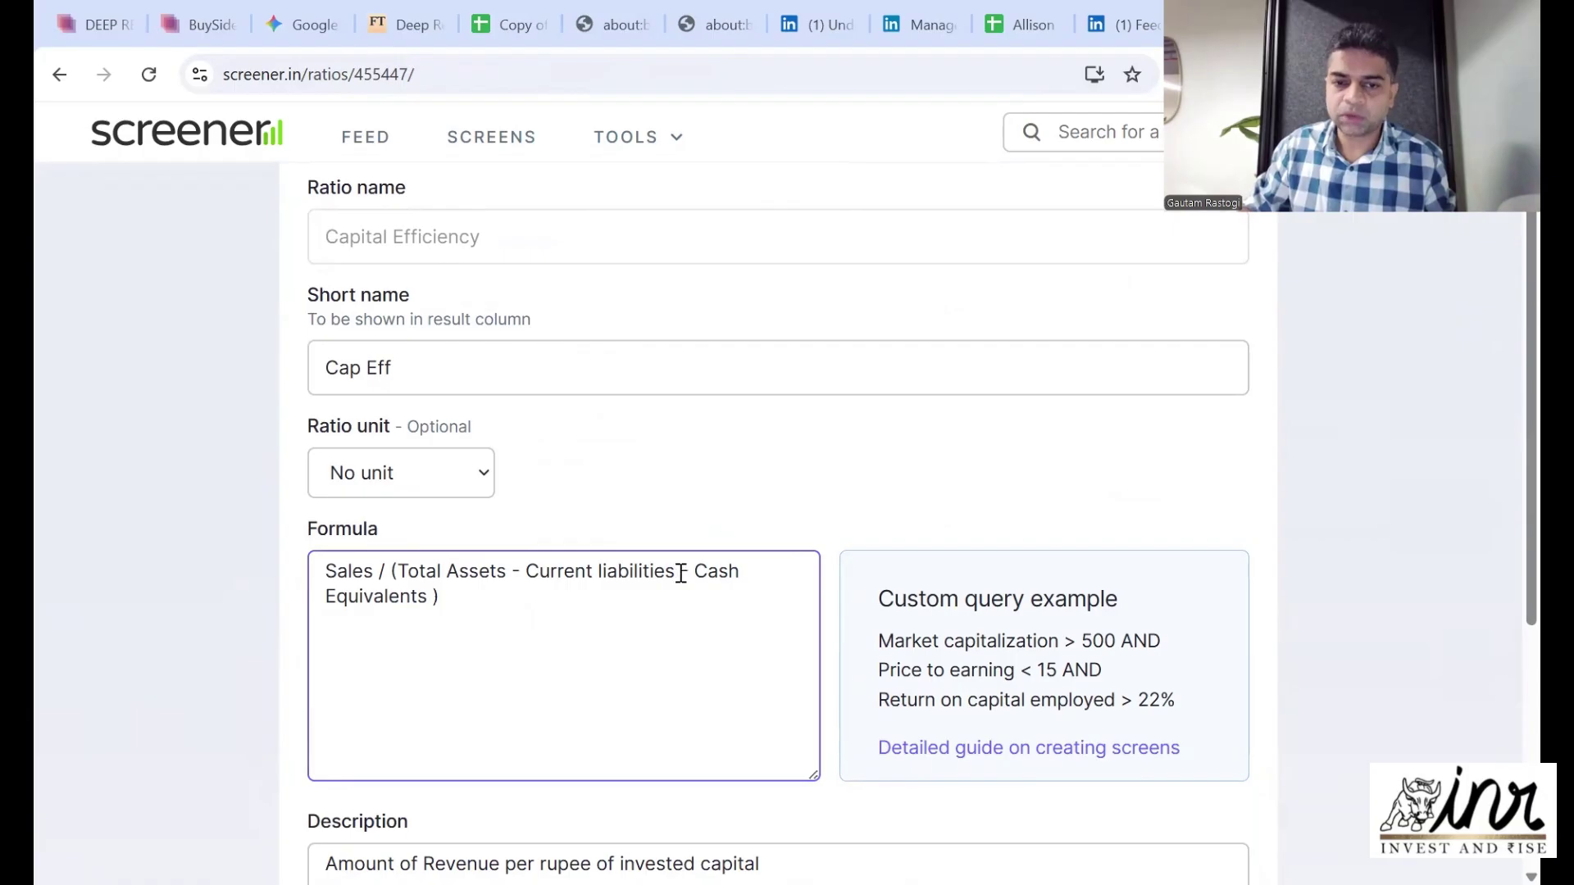
left_click(432, 601, "shift")
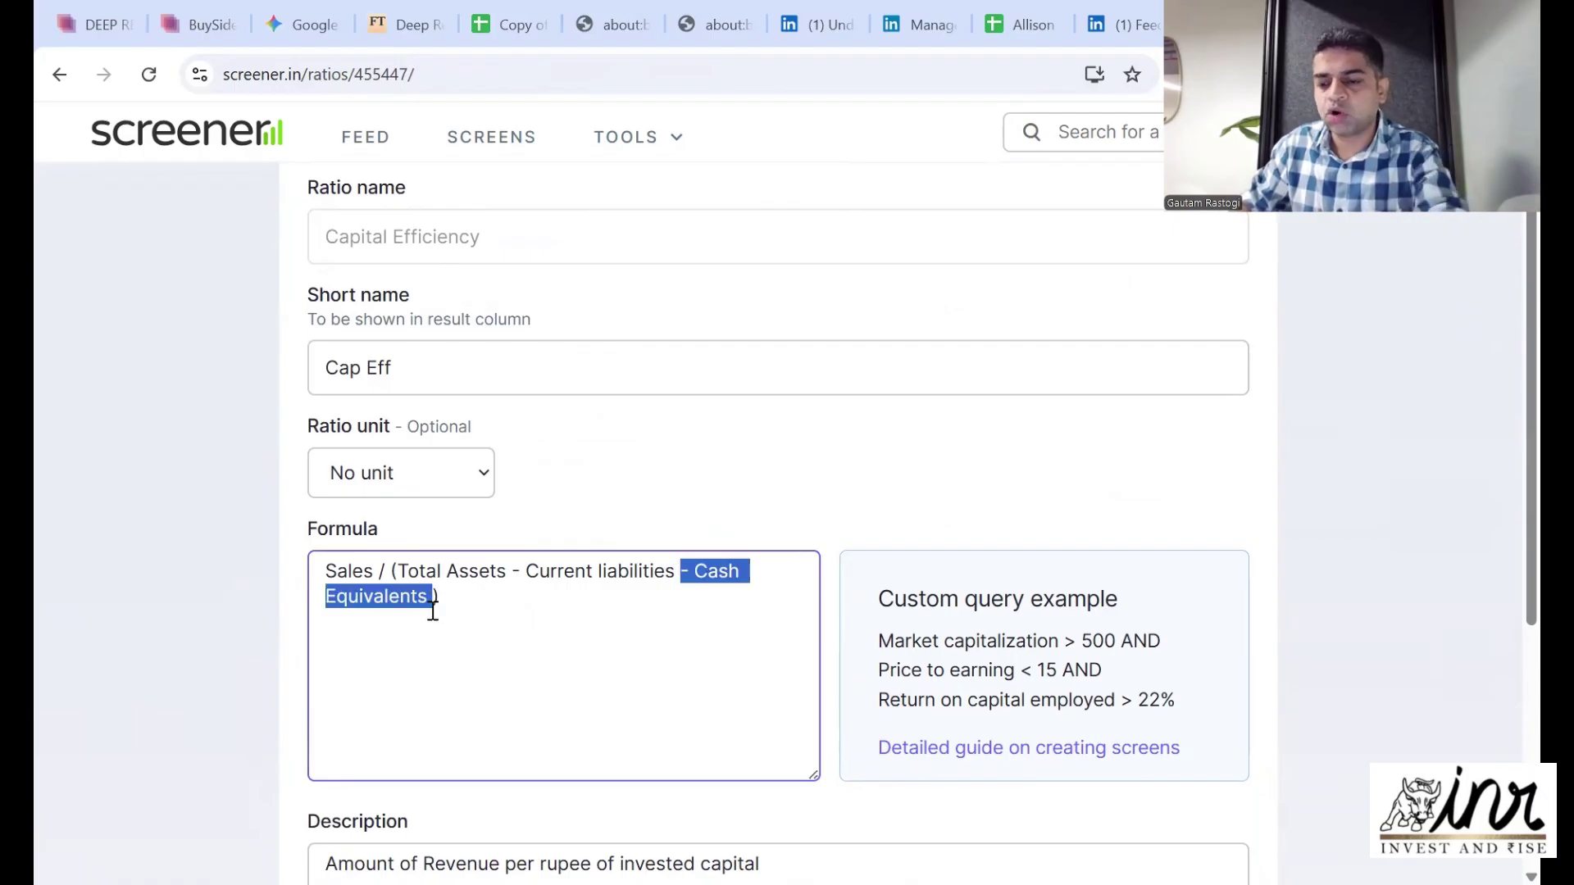
key("BackSpace")
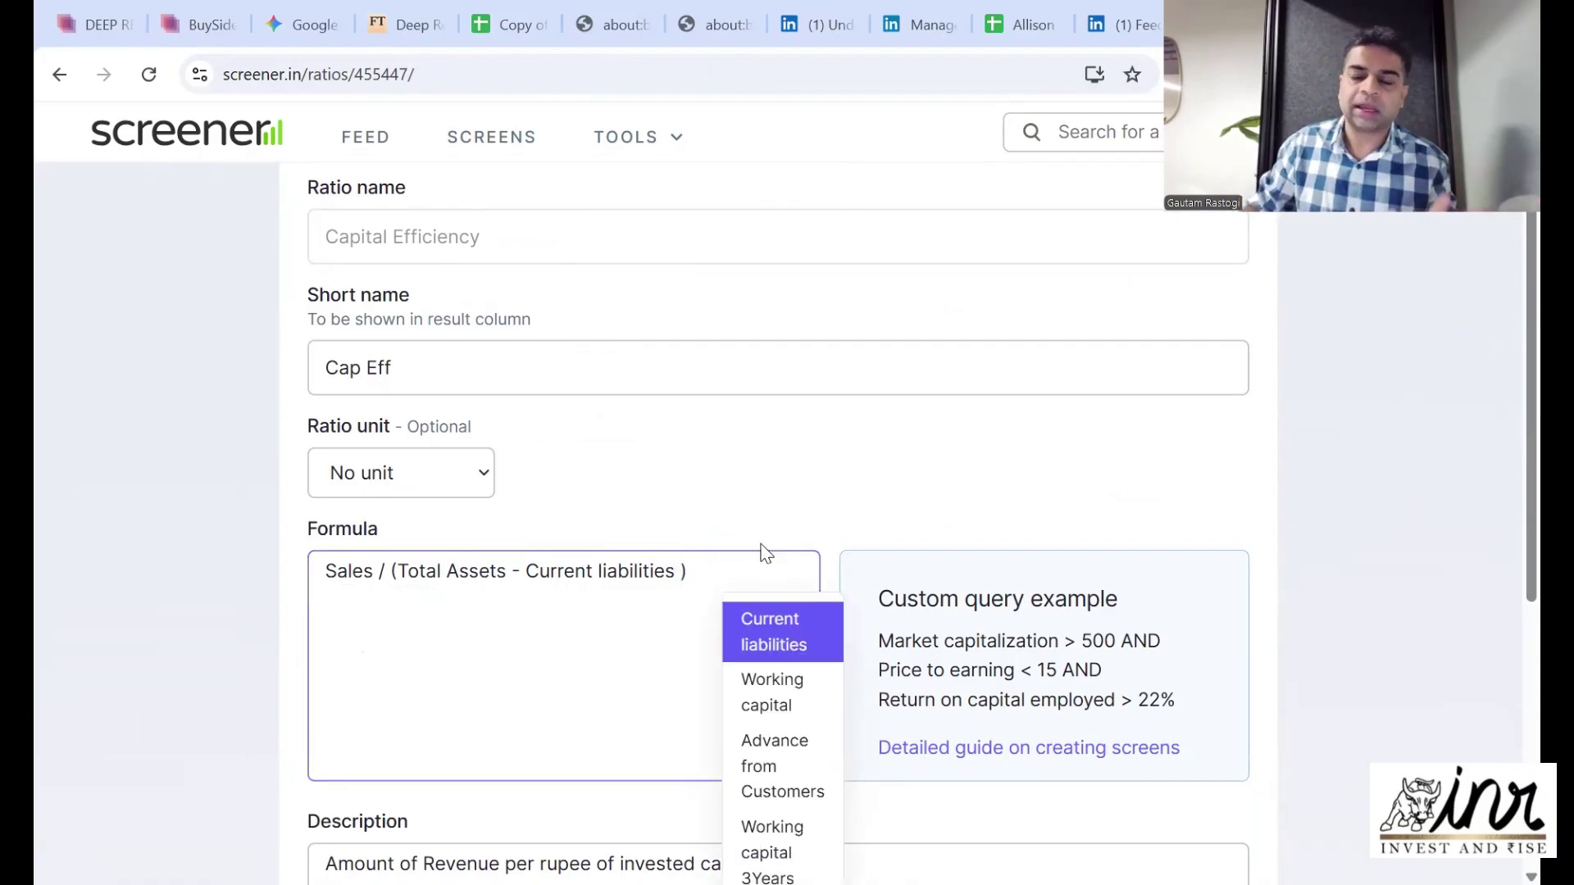
key("Escape")
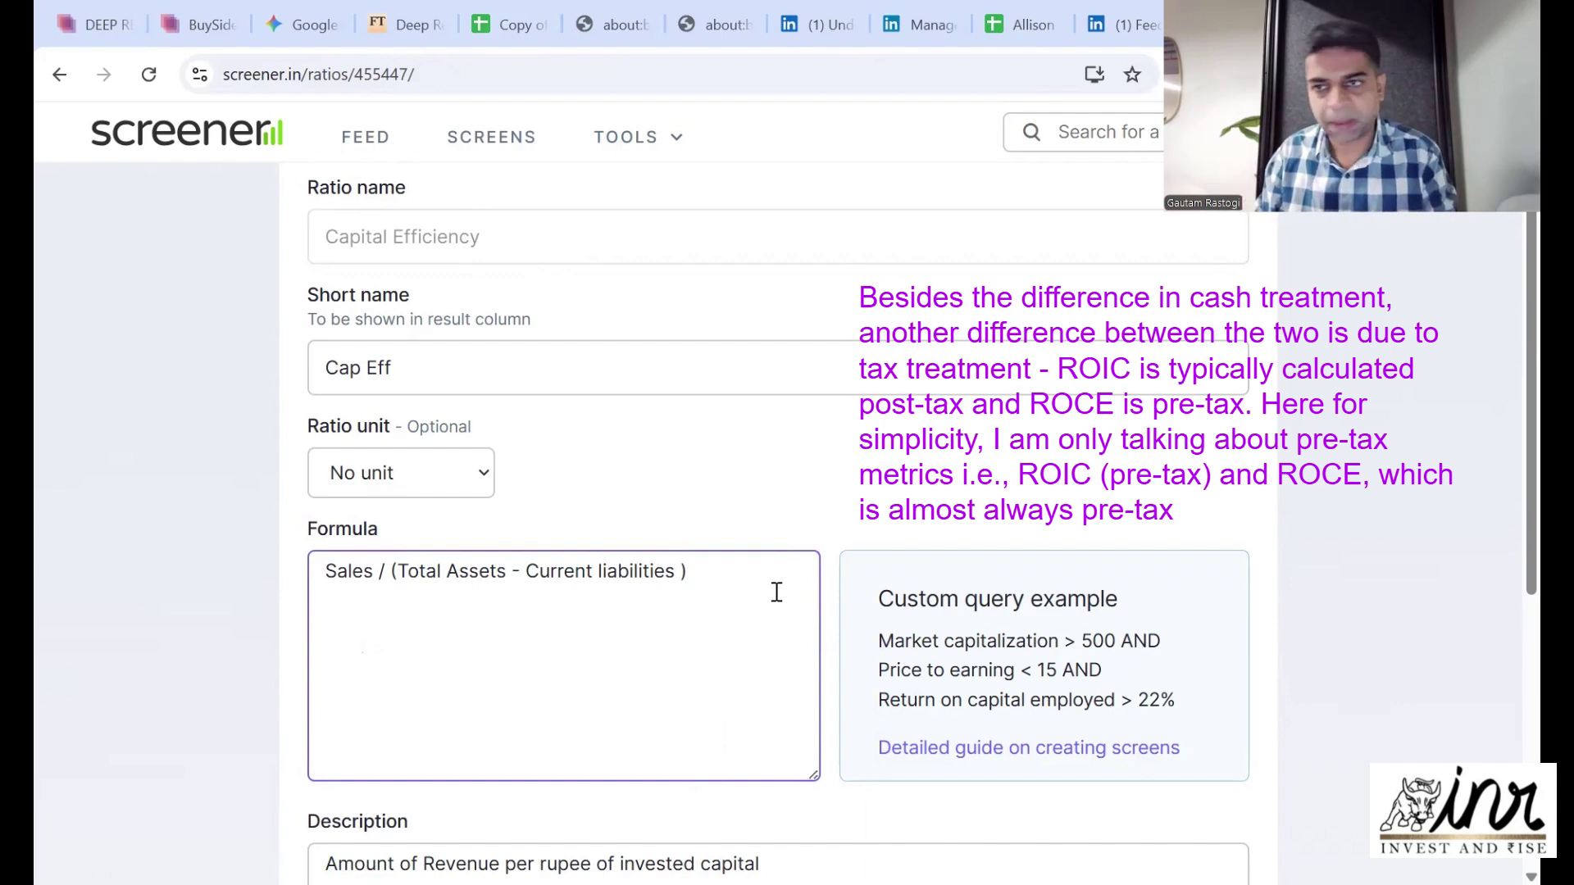
- Undo the removal of the Cash Equivalents term from the formula and clear the text selection
key("ctrl+z")
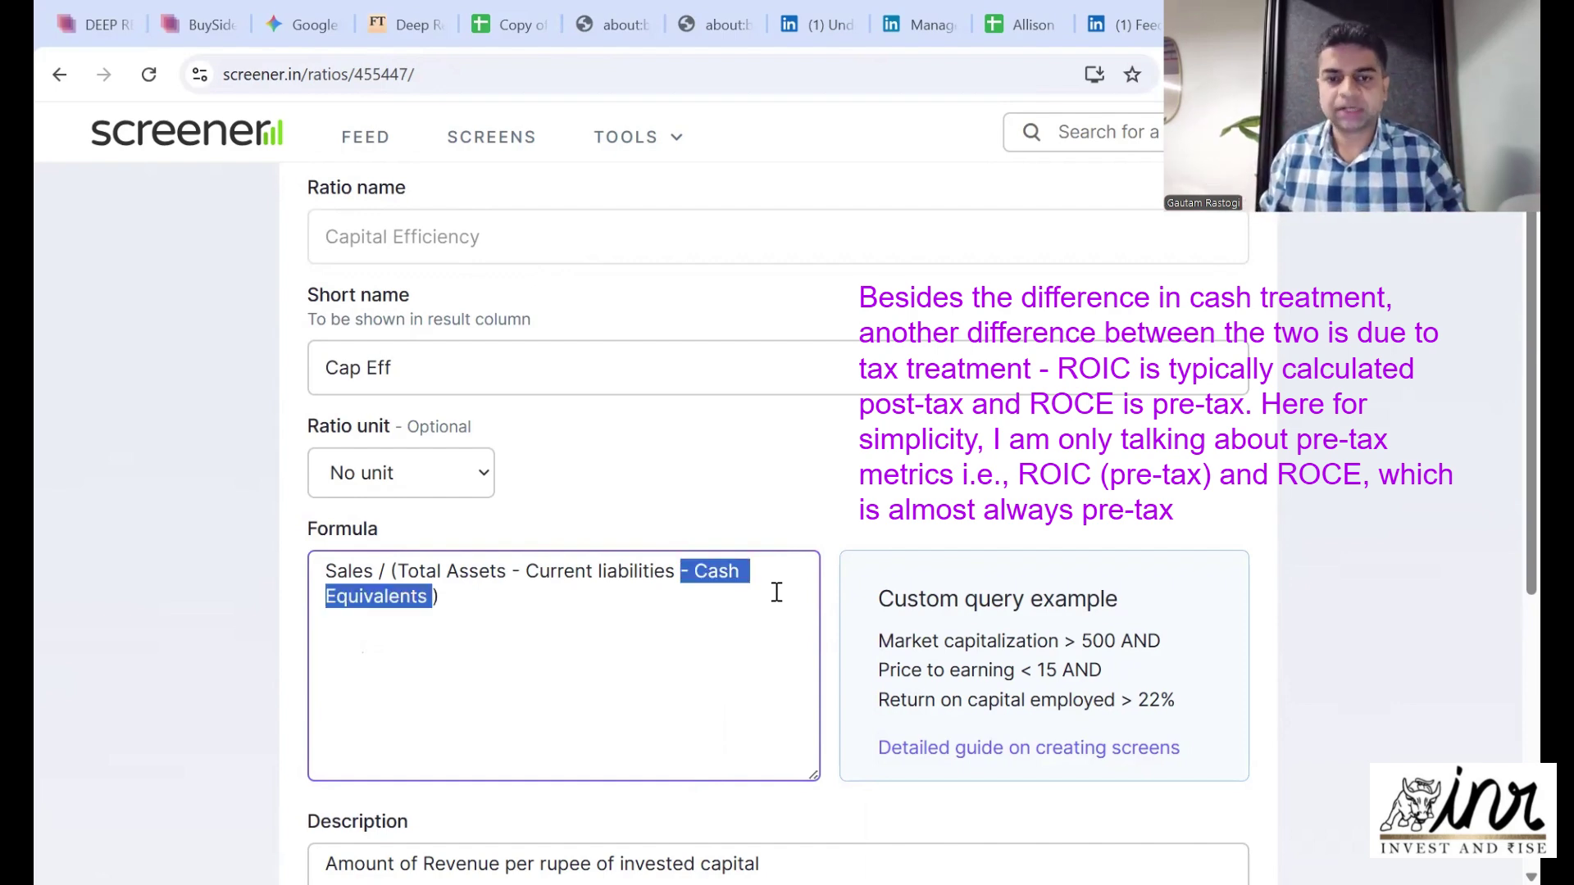
left_click(883, 526)
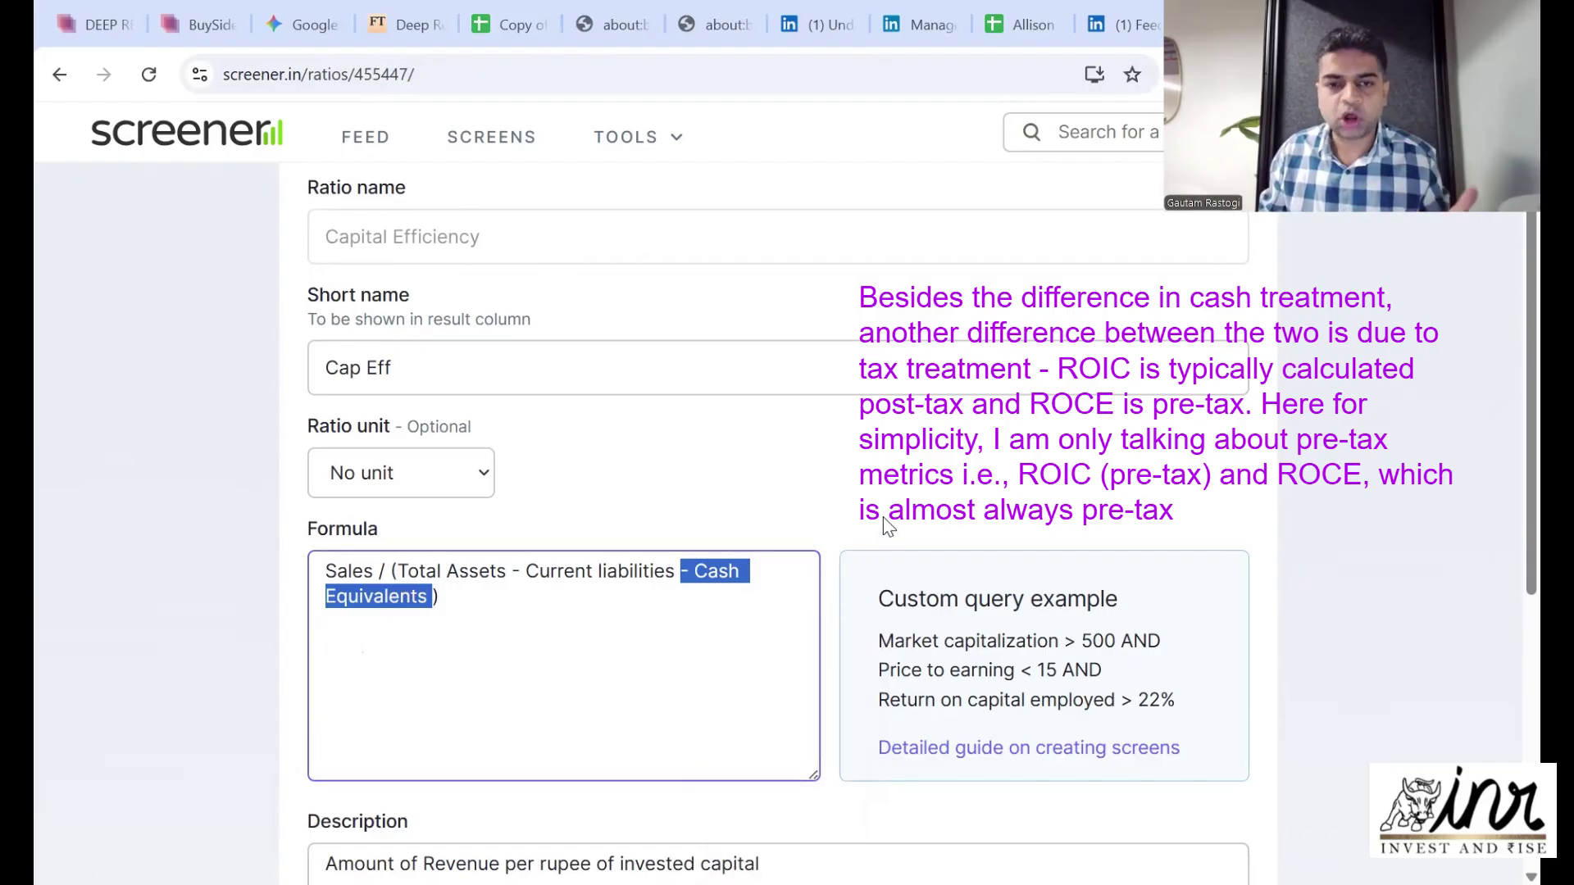
left_click(869, 527)
left_click(827, 509)
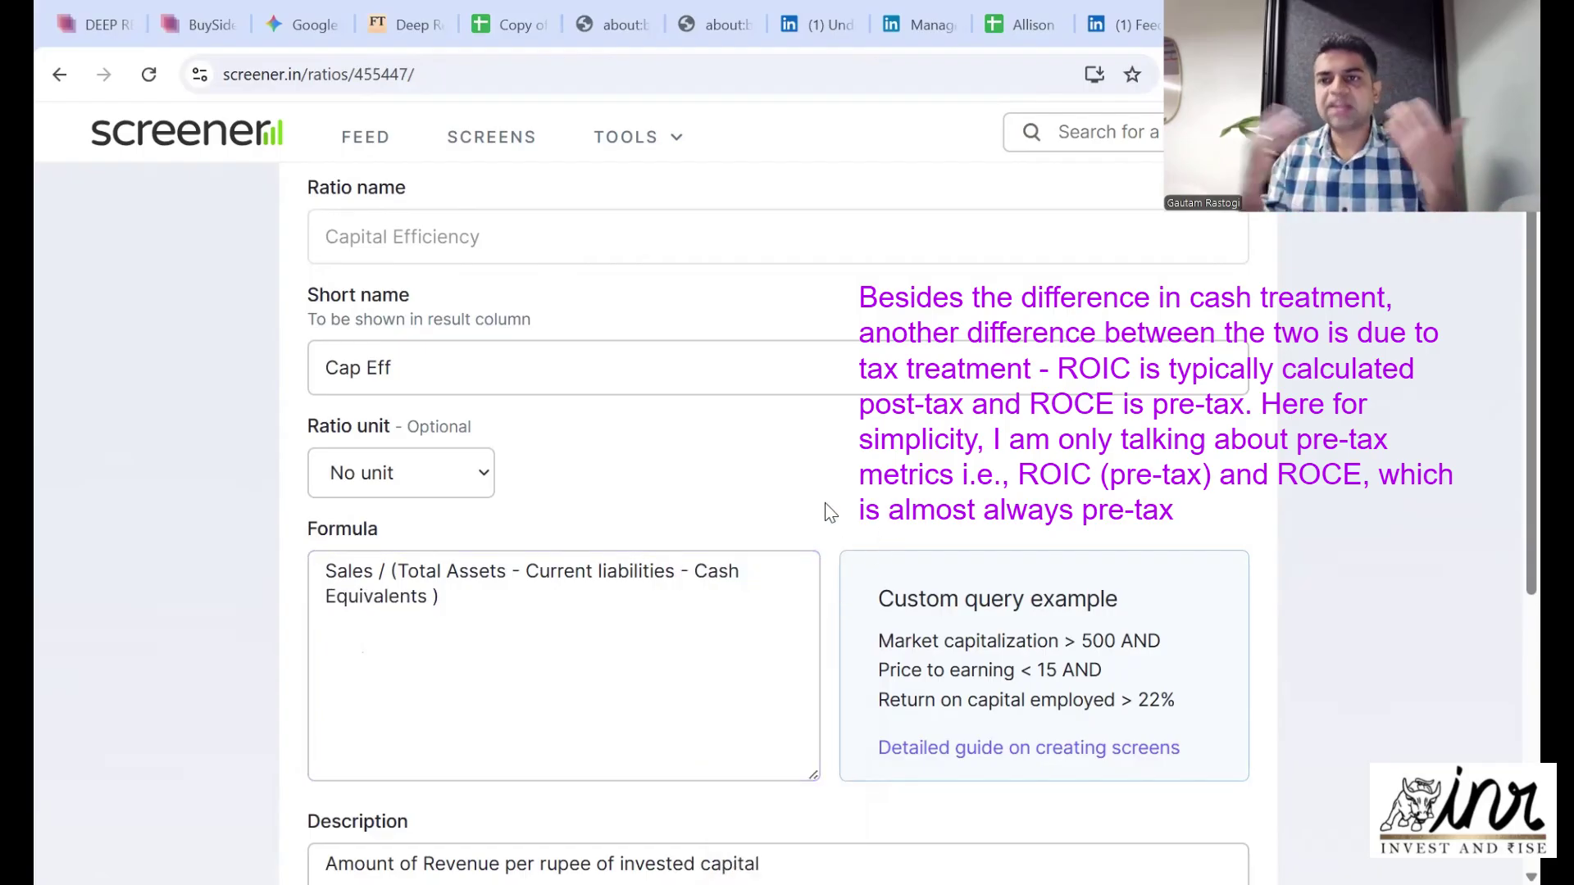